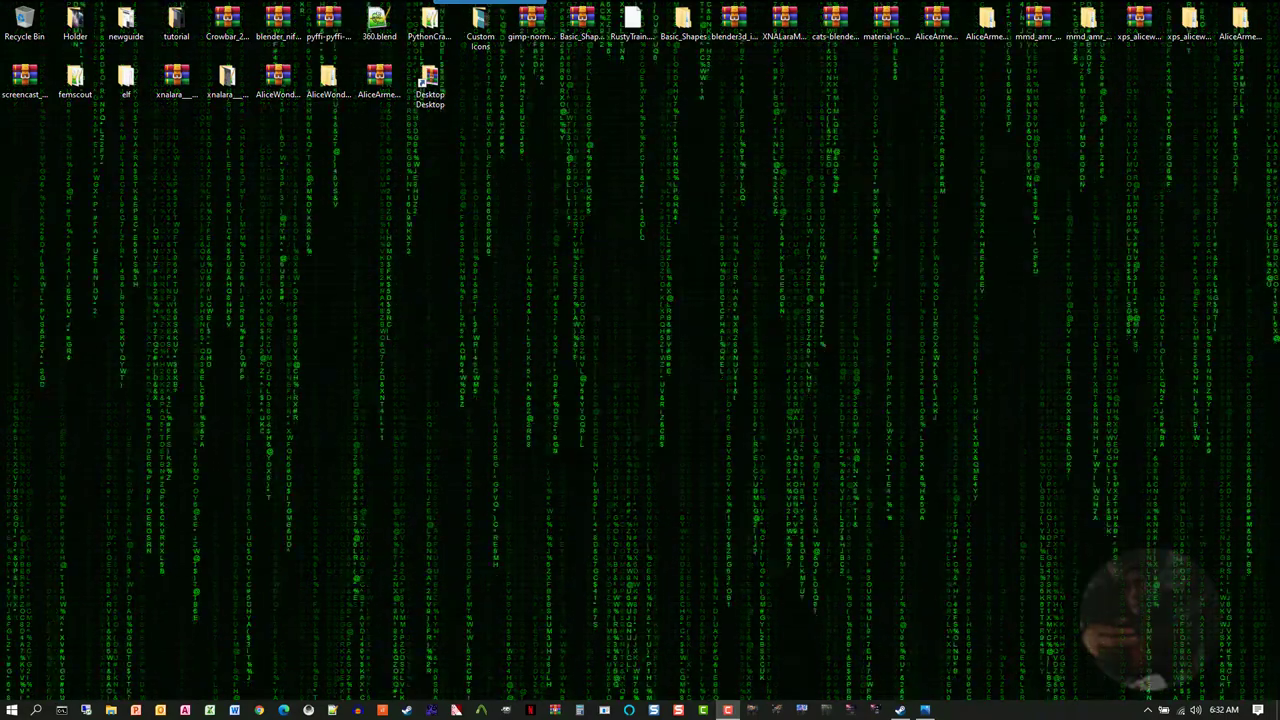
# Step: Open the Community page in Steam
pyautogui.click(1148, 710)
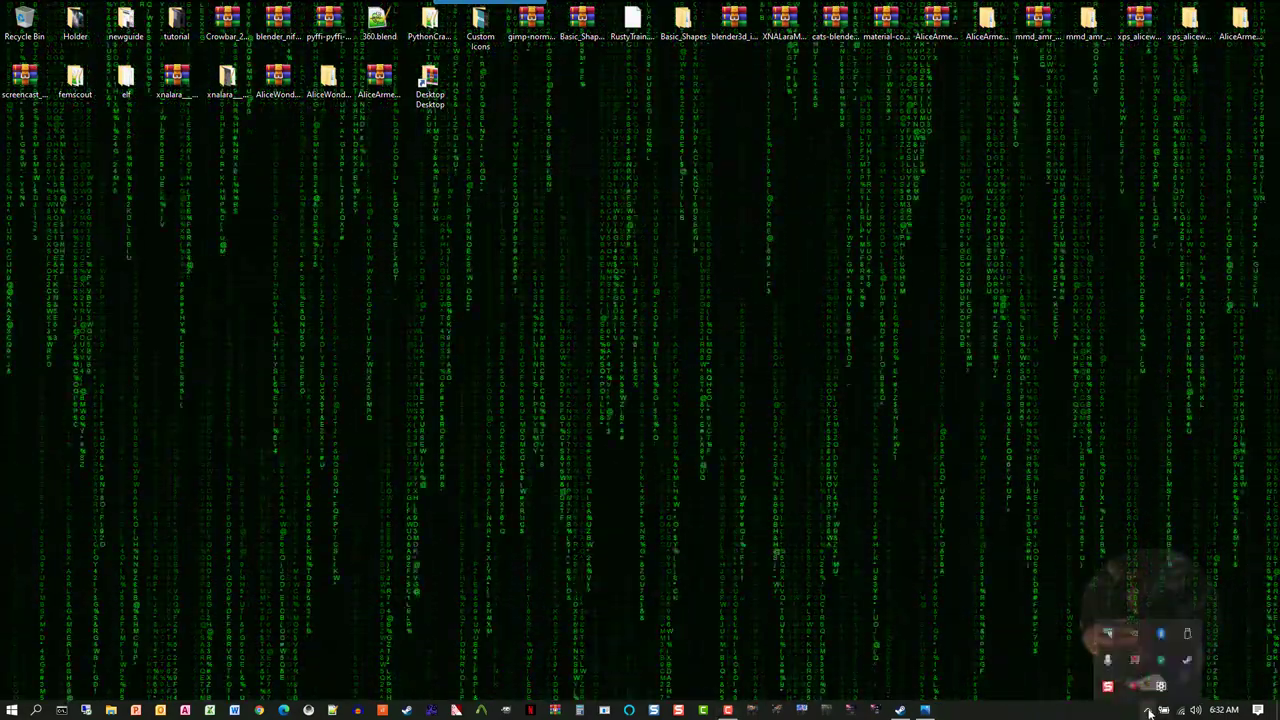
pyautogui.rightClick(1187, 660)
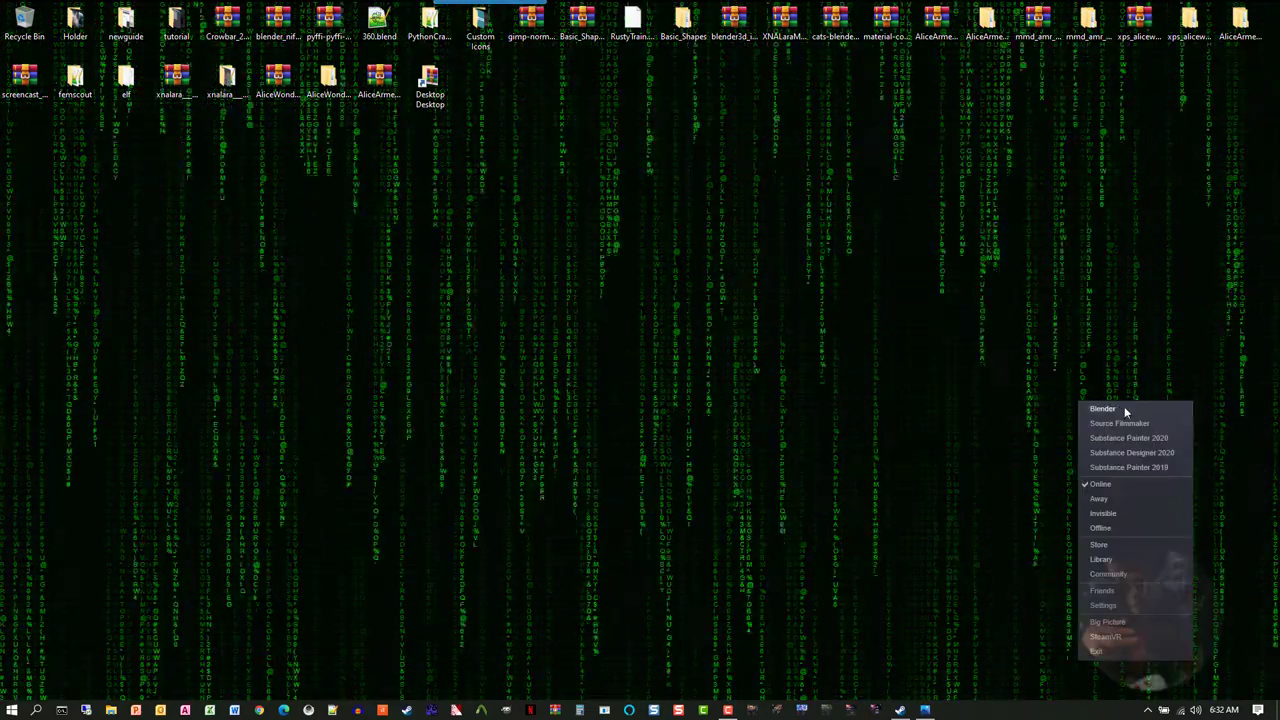
pyautogui.click(1107, 574)
# Step: Open the account's groups page in Steam and look through the joined groups
pyautogui.moveTo(269, 41)
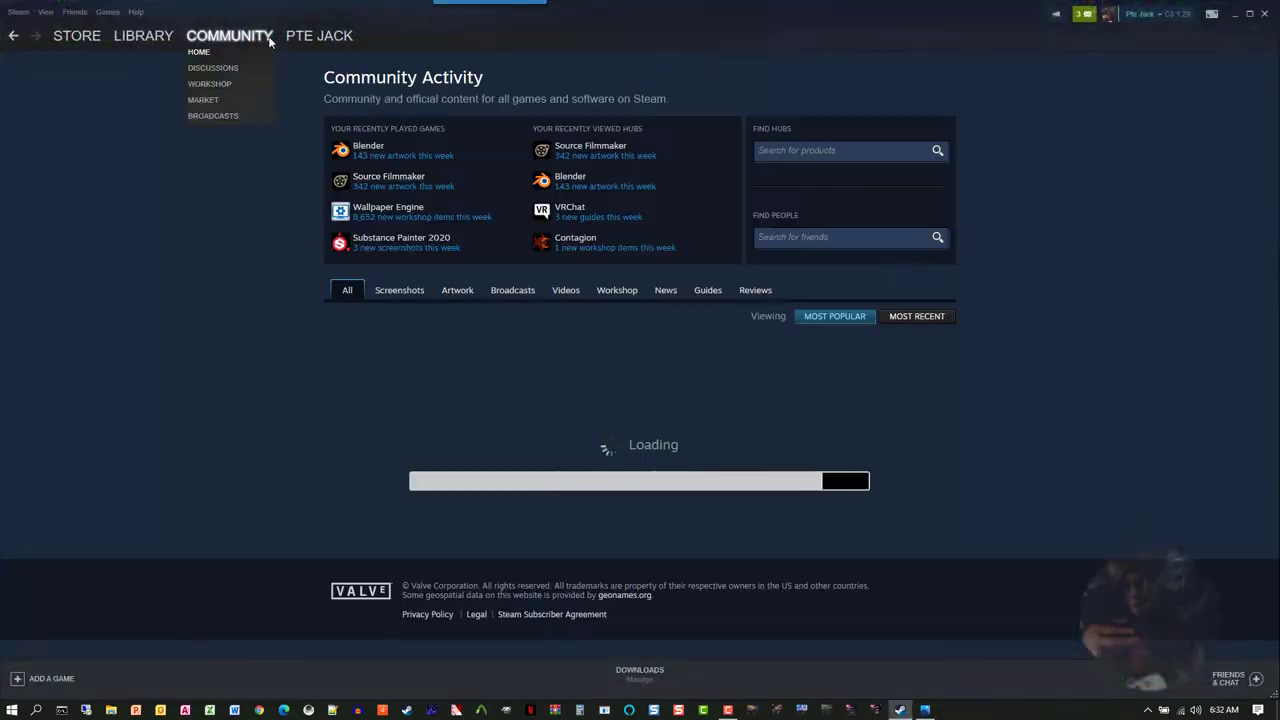
pyautogui.moveTo(354, 41)
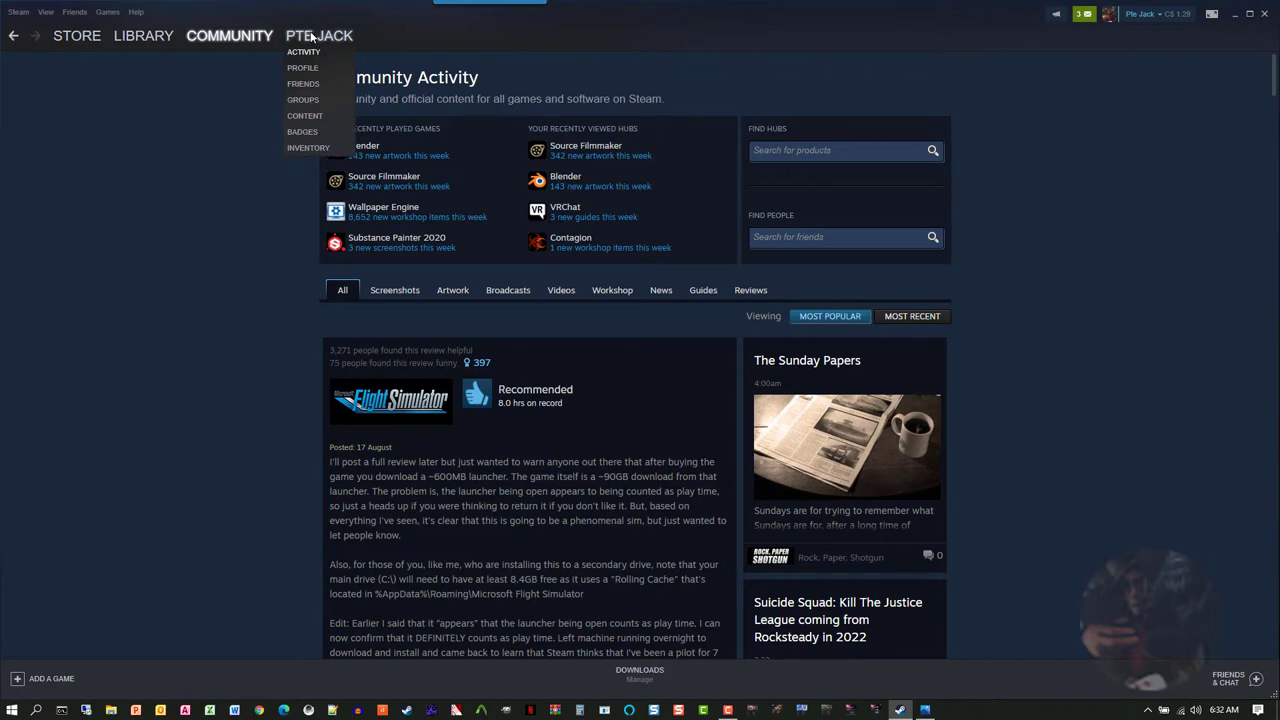
pyautogui.click(298, 102)
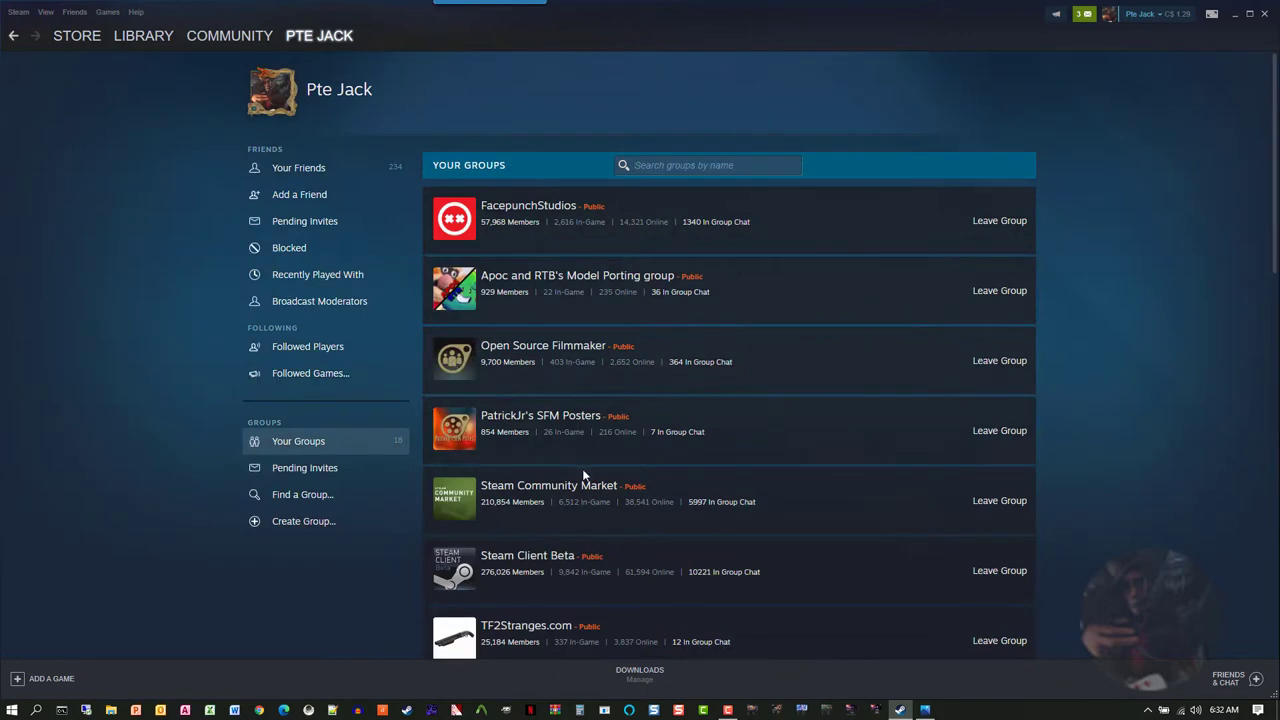
pyautogui.scroll(-5, 584, 476)
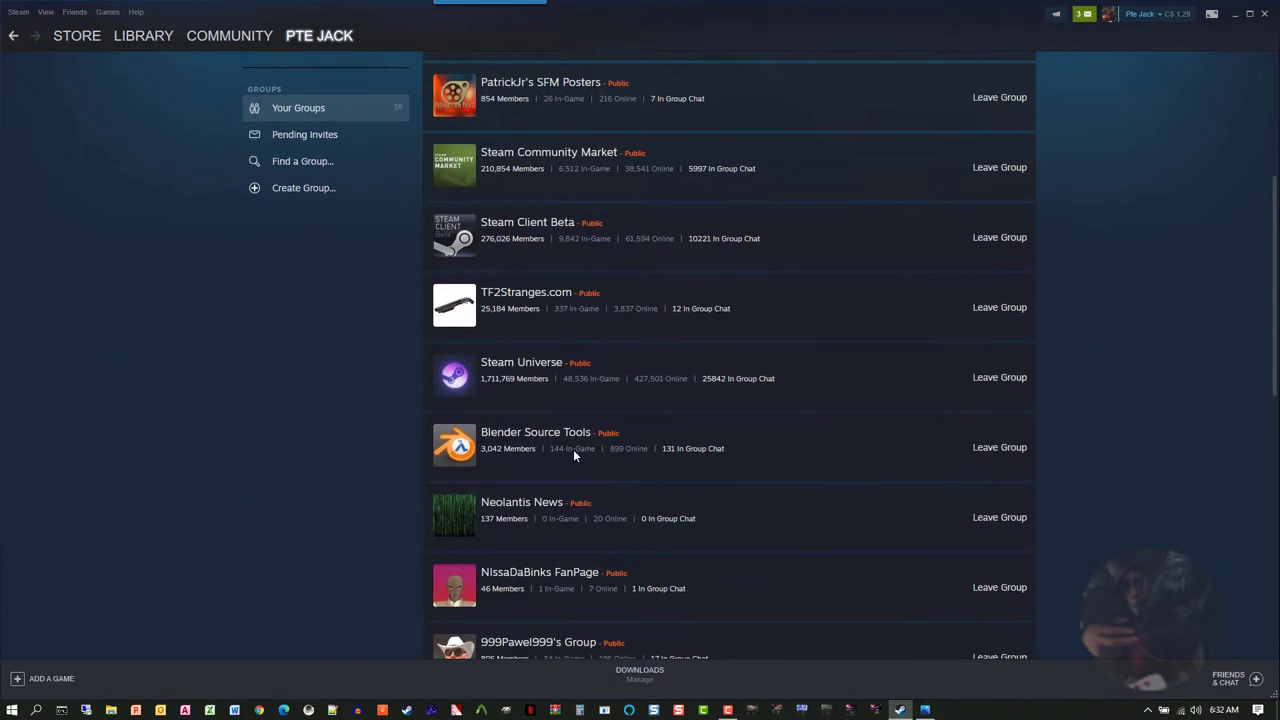
pyautogui.scroll(5, 575, 442)
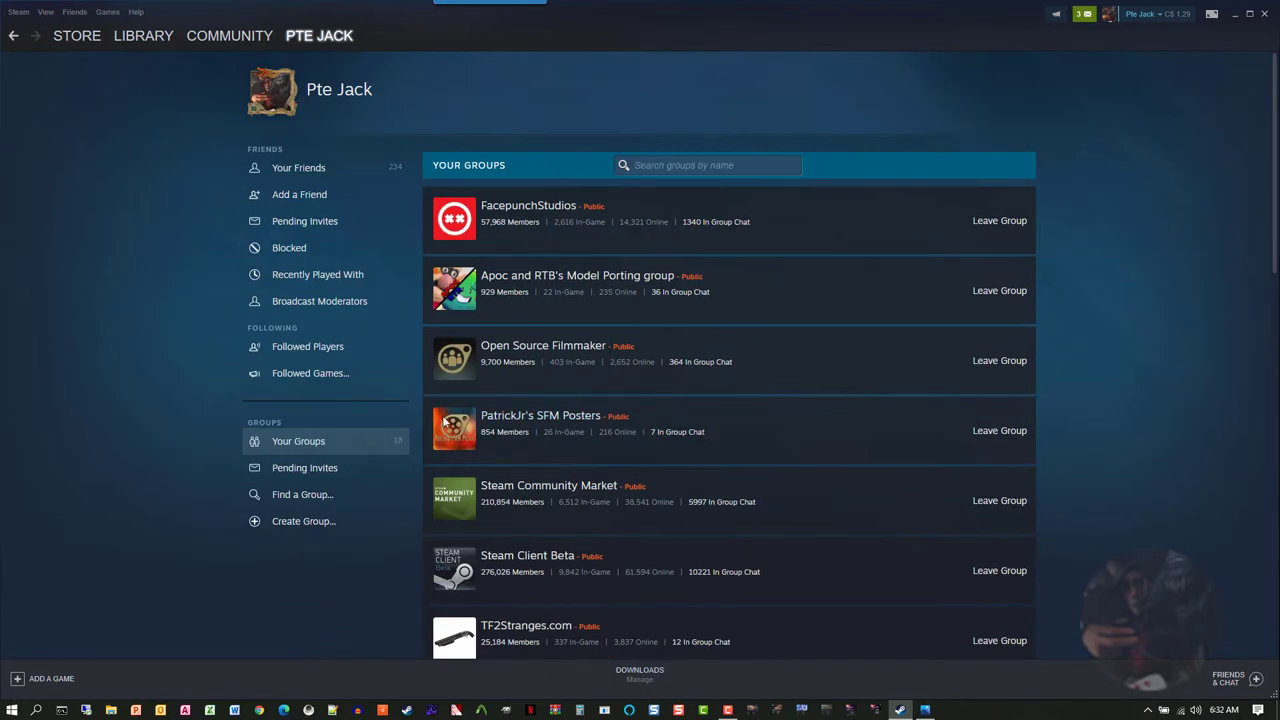
# Step: Search the Steam community groups for "Crowbar" and open the Crowbar [Source Engine Modding Tool] group
pyautogui.click(303, 495)
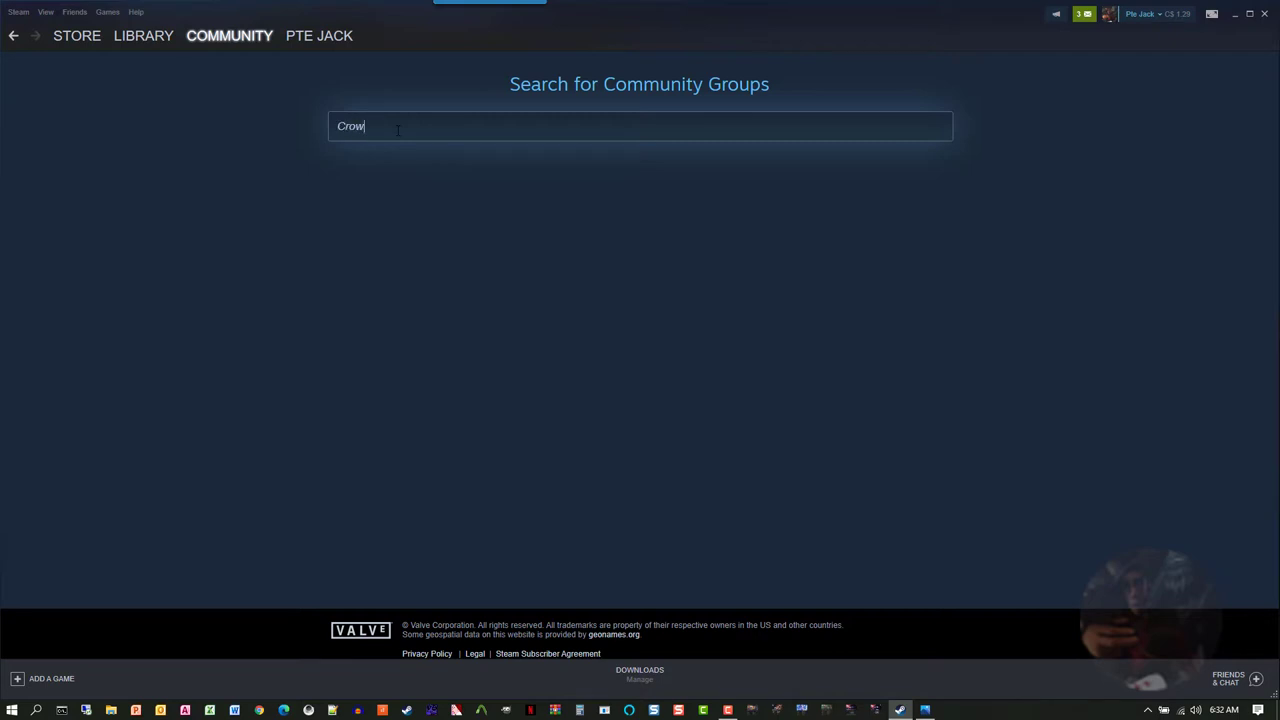
pyautogui.write('Crowbar')
pyautogui.press('Return')
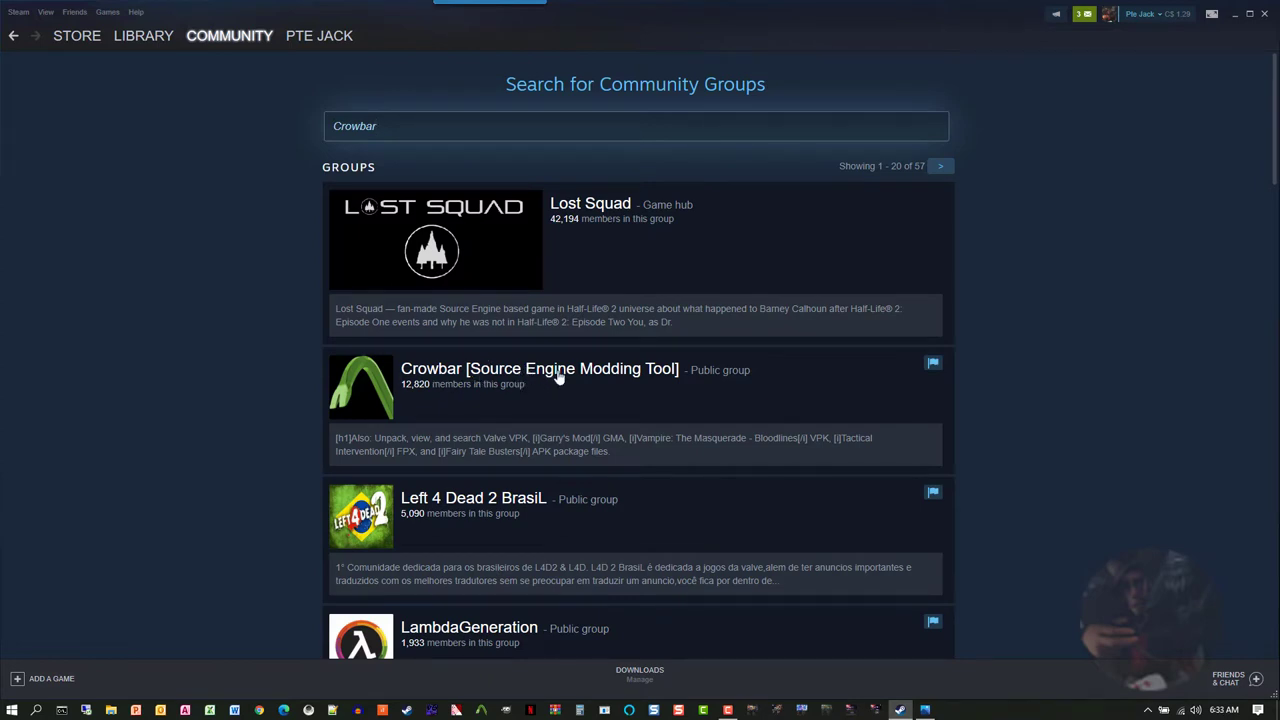
pyautogui.click(558, 370)
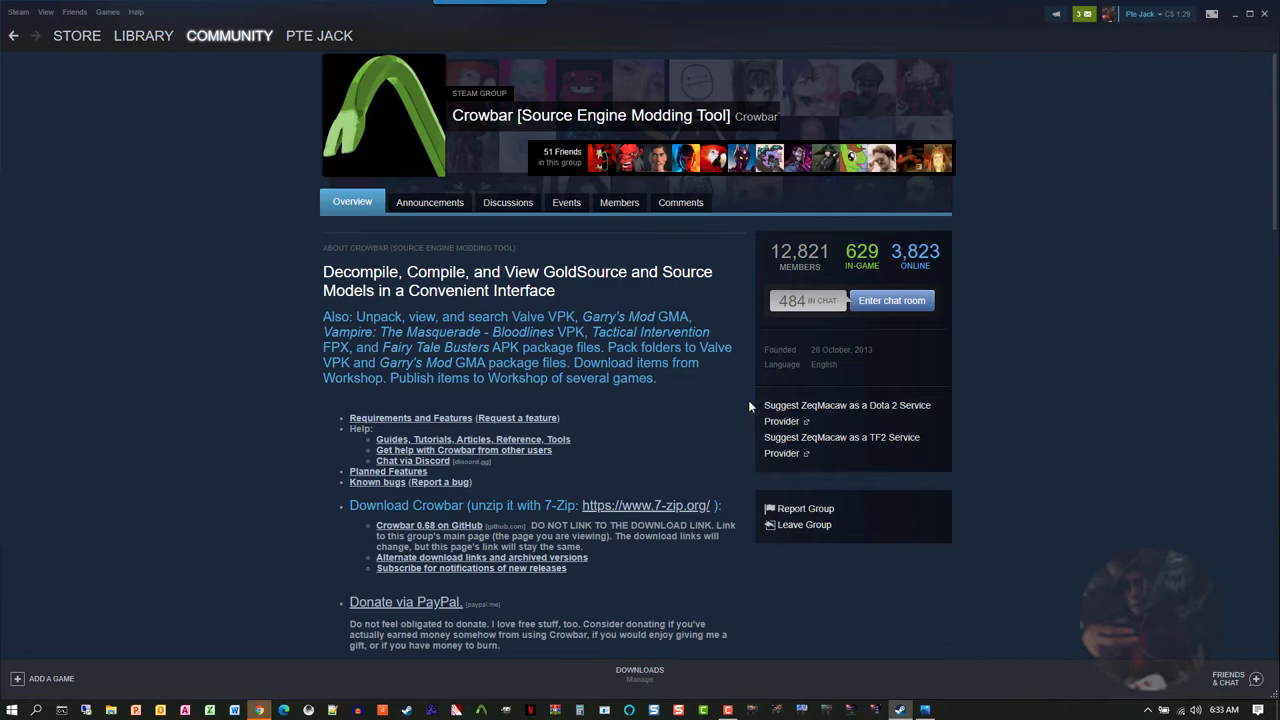
# Step: Switch to the browser and download Crowbar_2020-03-04_0.68.7z from the assets of the Crowbar 0.68 GitHub release
pyautogui.click(260, 711)
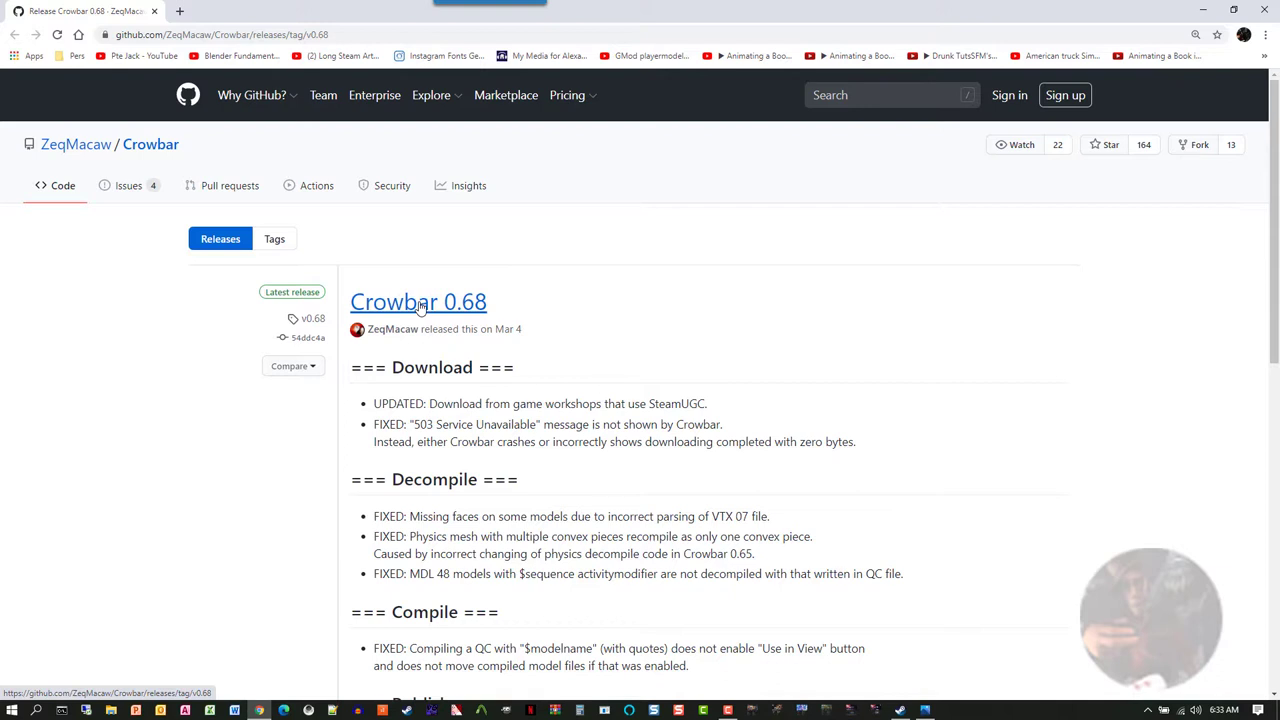
pyautogui.scroll(-6, 421, 306)
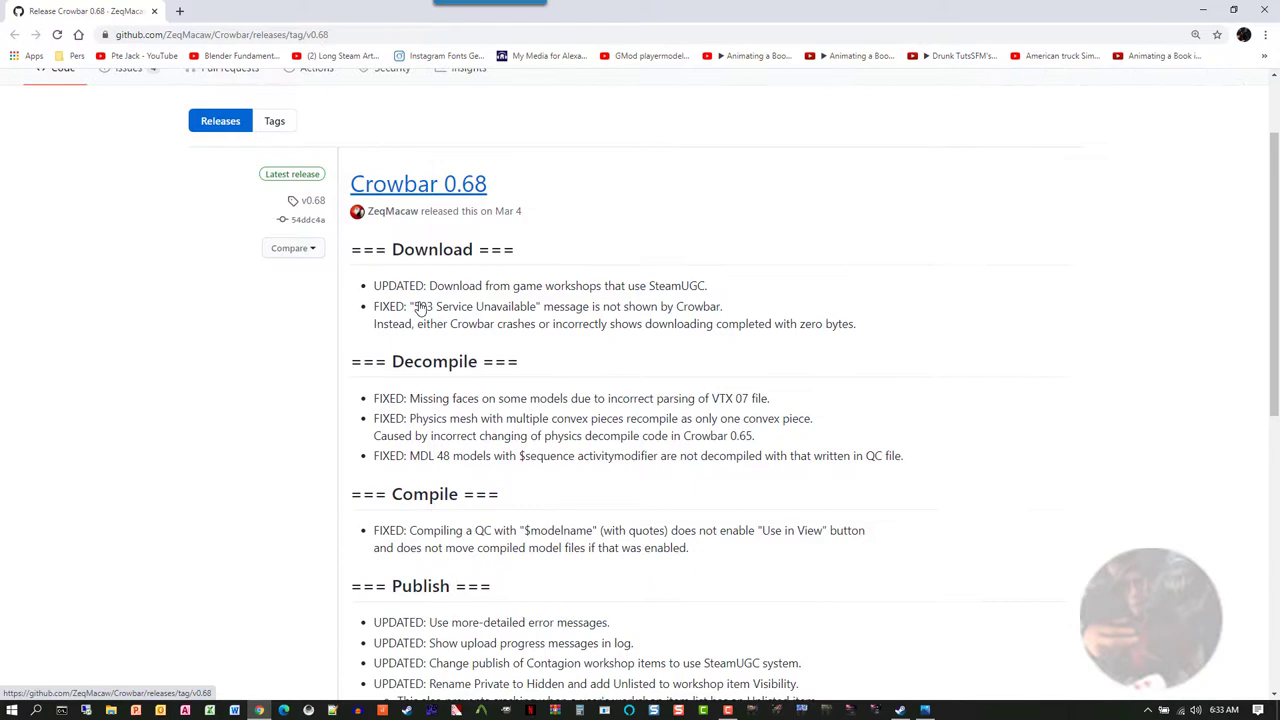
pyautogui.scroll(-2, 425, 480)
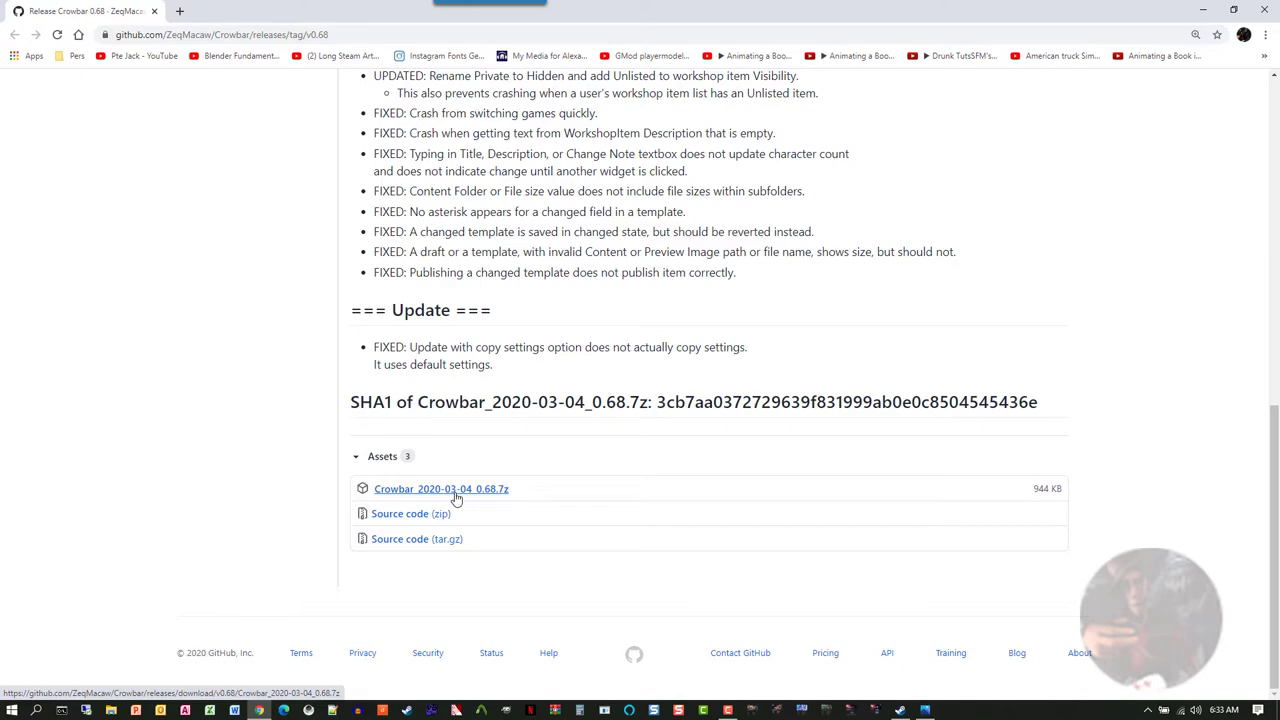
pyautogui.click(1212, 10)
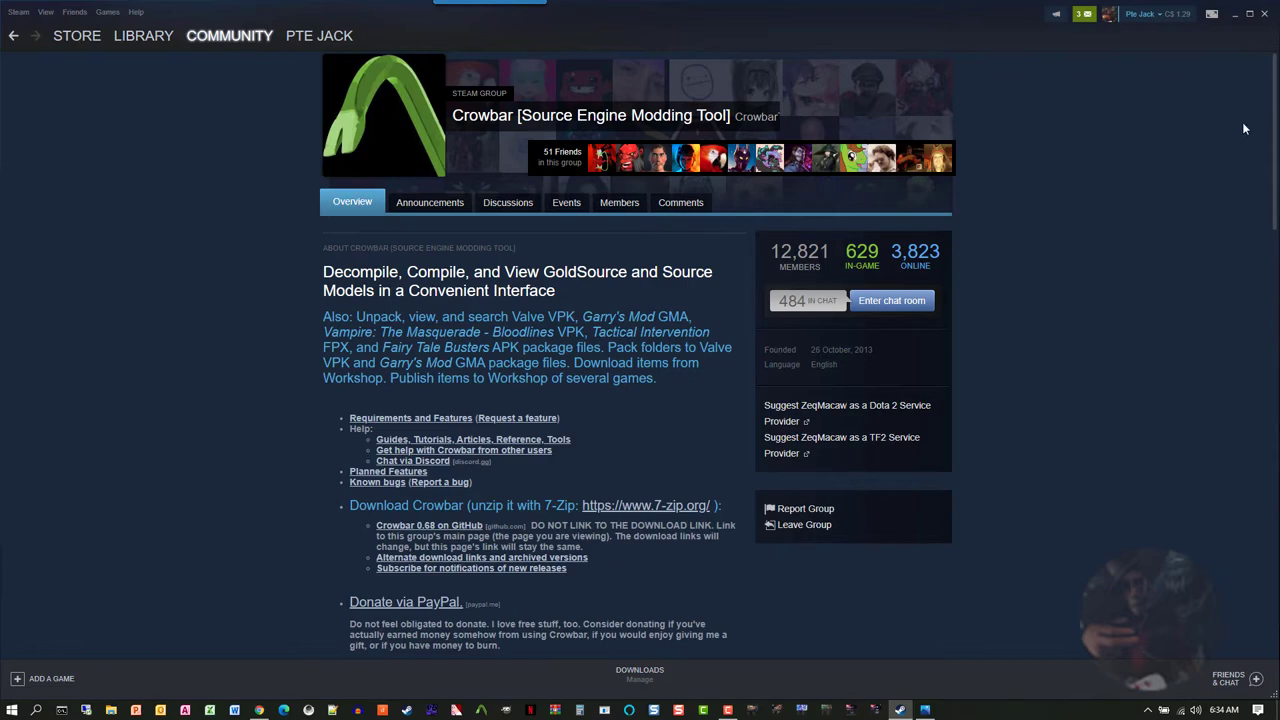
pyautogui.click(1236, 16)
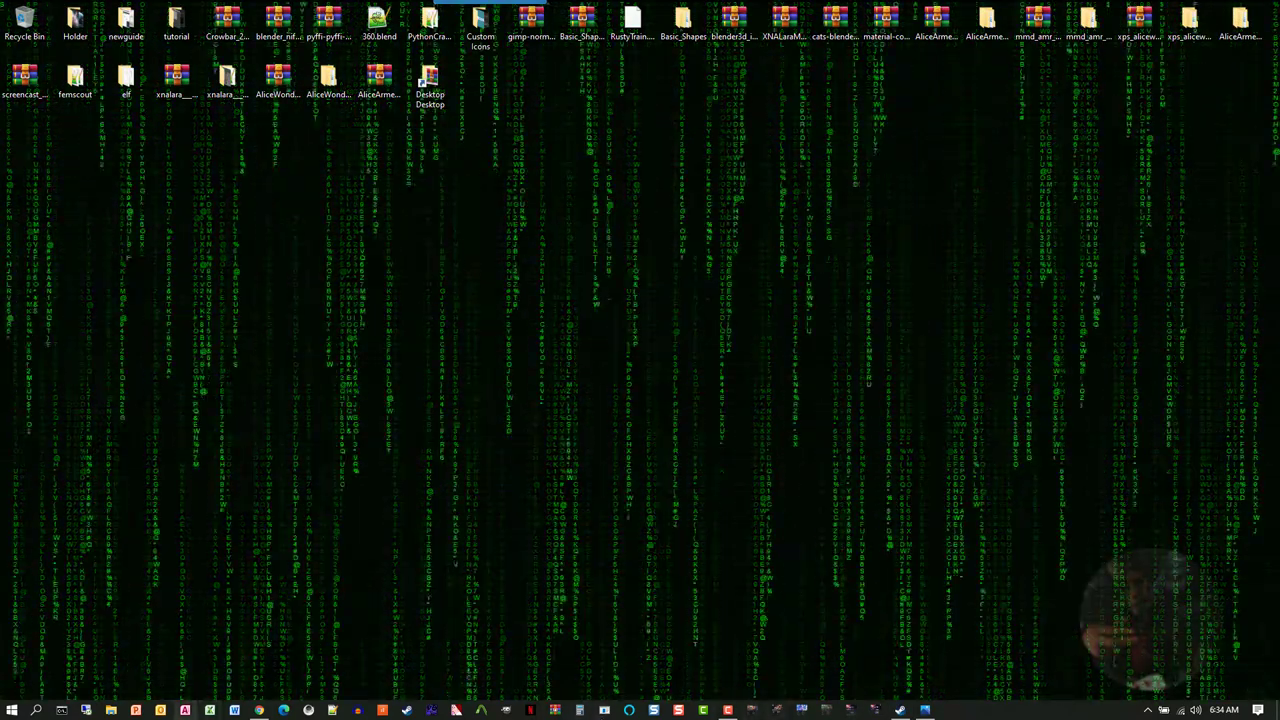
pyautogui.click(259, 710)
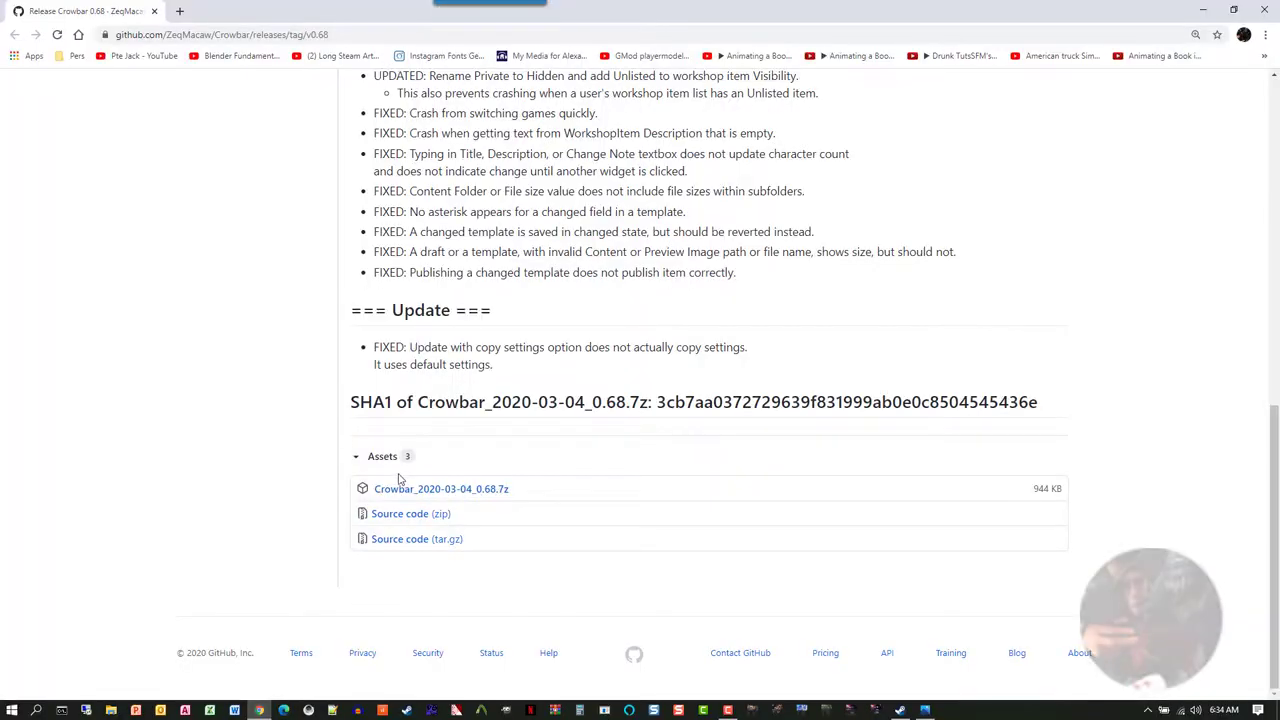
pyautogui.click(427, 492)
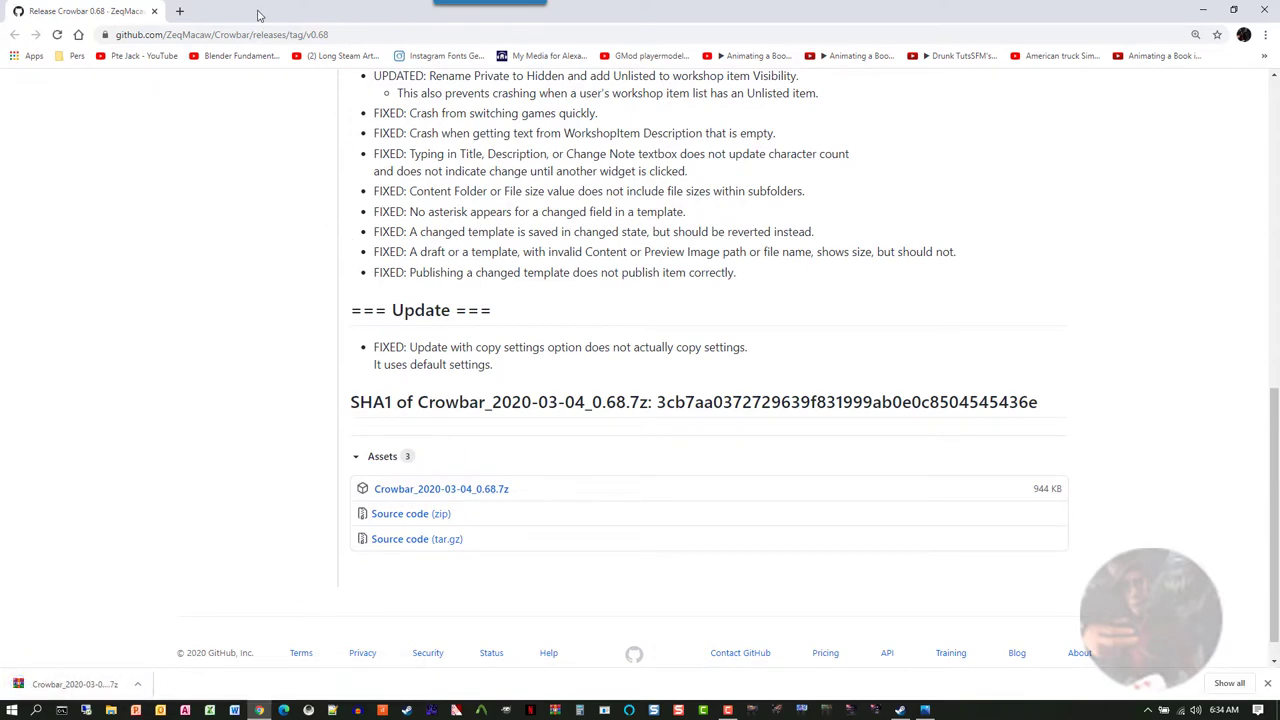
# Step: Uncover the desktop, scan the downloaded Crowbar archive for viruses, and clear the scan and browser windows away
pyautogui.moveTo(258, 15); pyautogui.dragTo(702, 92)
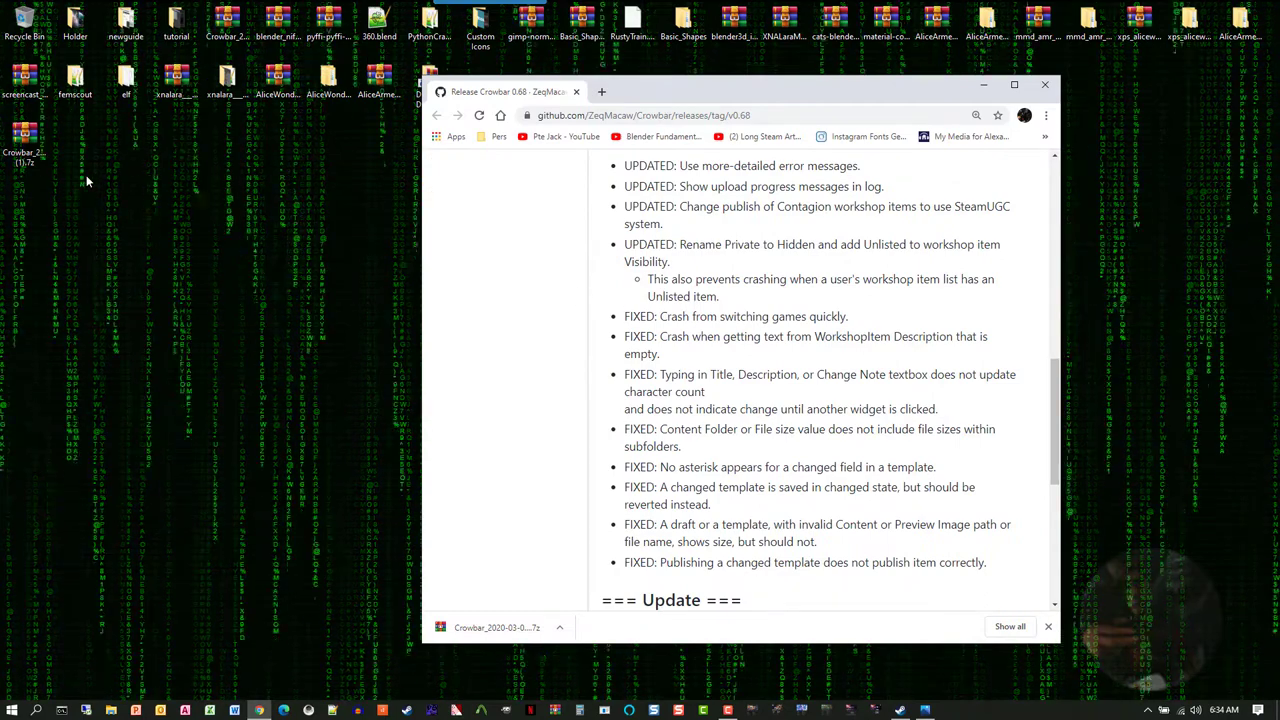
pyautogui.rightClick(24, 142)
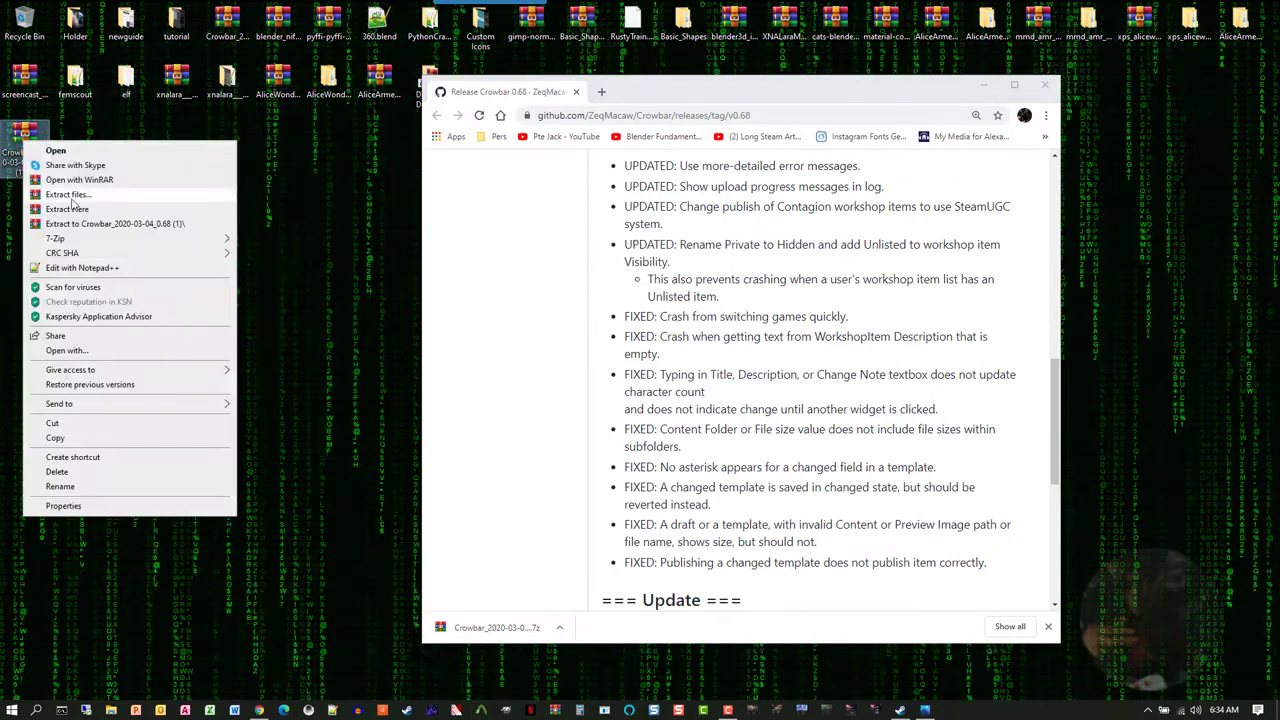
pyautogui.click(74, 287)
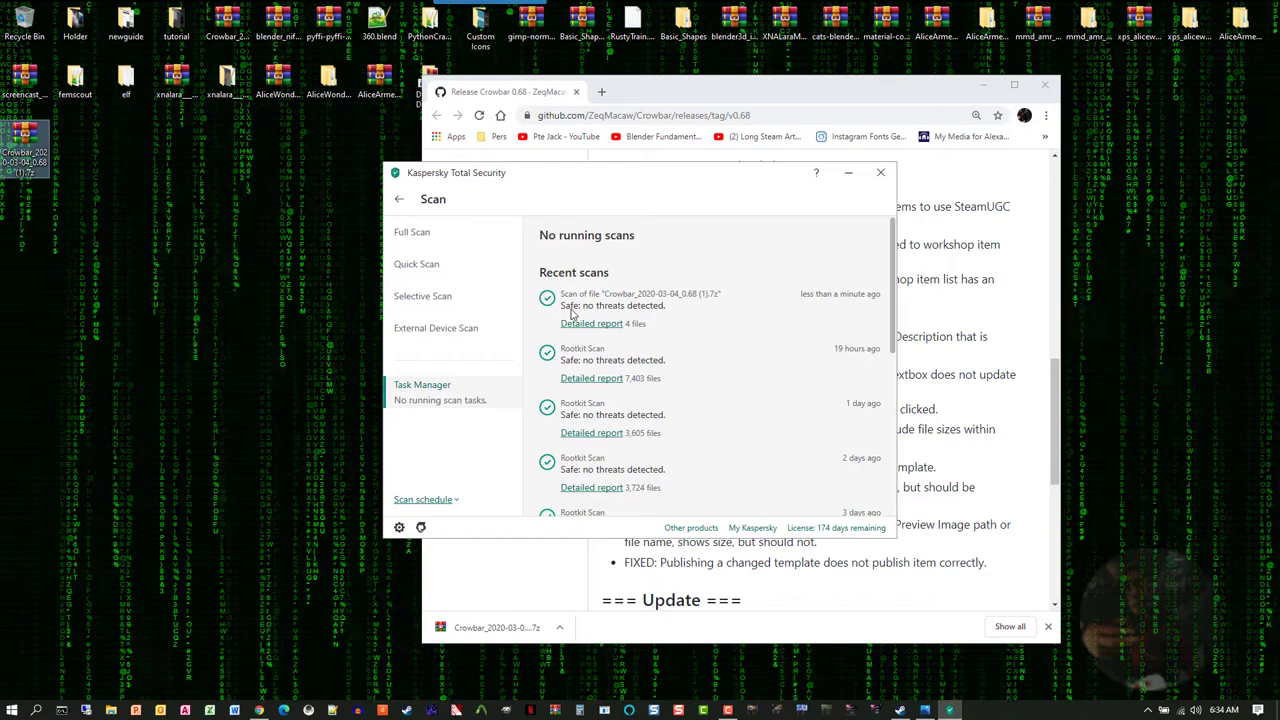
pyautogui.click(845, 178)
pyautogui.click(984, 85)
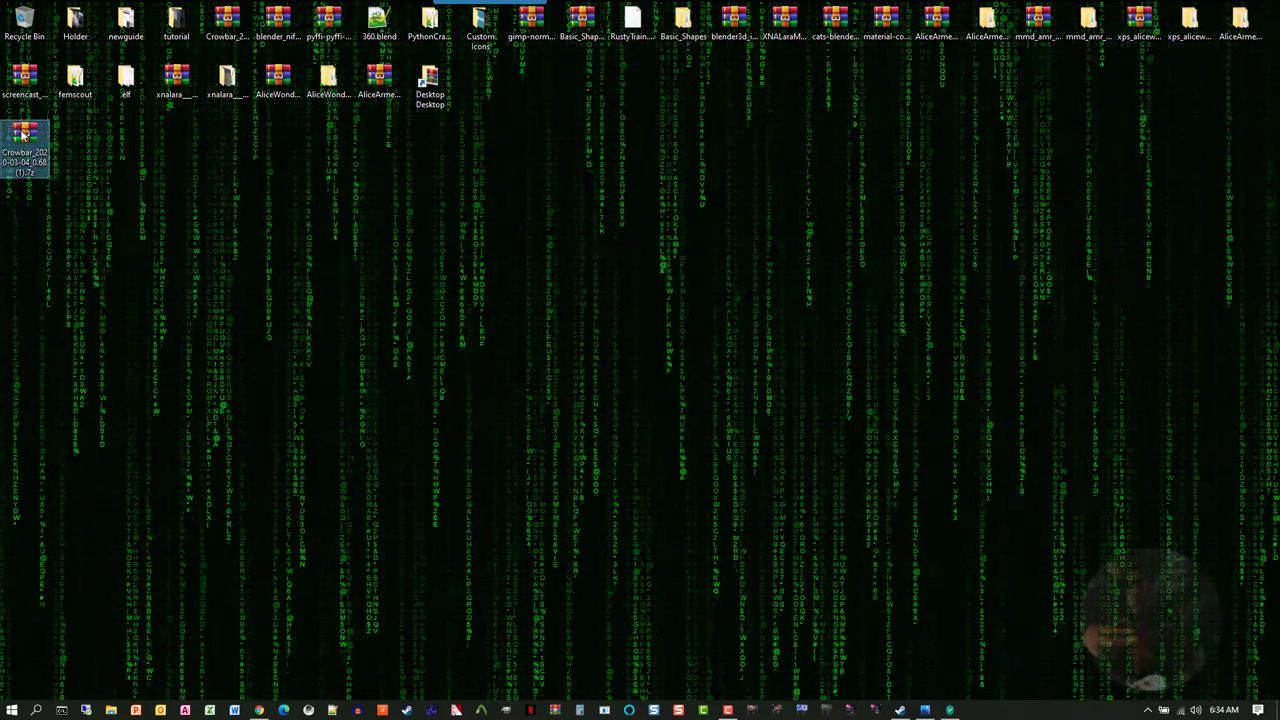
# Step: Extract the downloaded Crowbar archive with WinRAR into a desktop folder named Crowbar0.68
pyautogui.moveTo(24, 133); pyautogui.dragTo(130, 168)
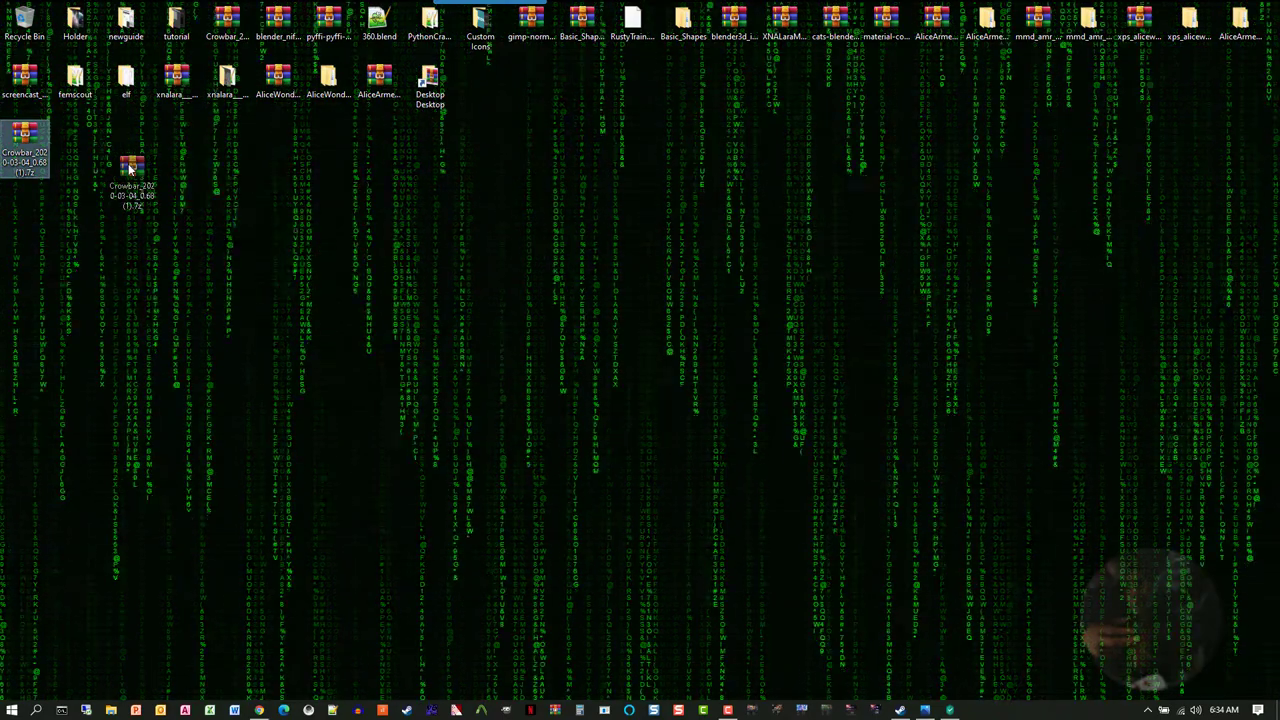
pyautogui.moveTo(130, 168); pyautogui.dragTo(130, 168, button='right')
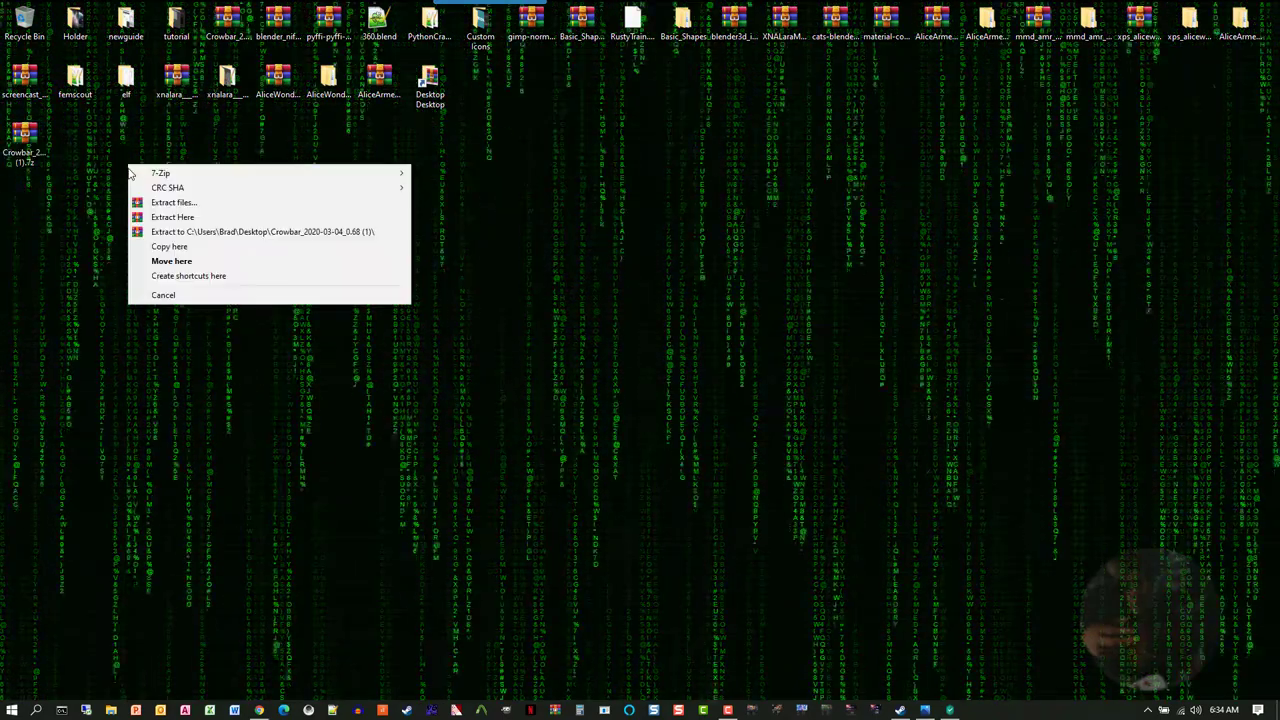
pyautogui.click(186, 204)
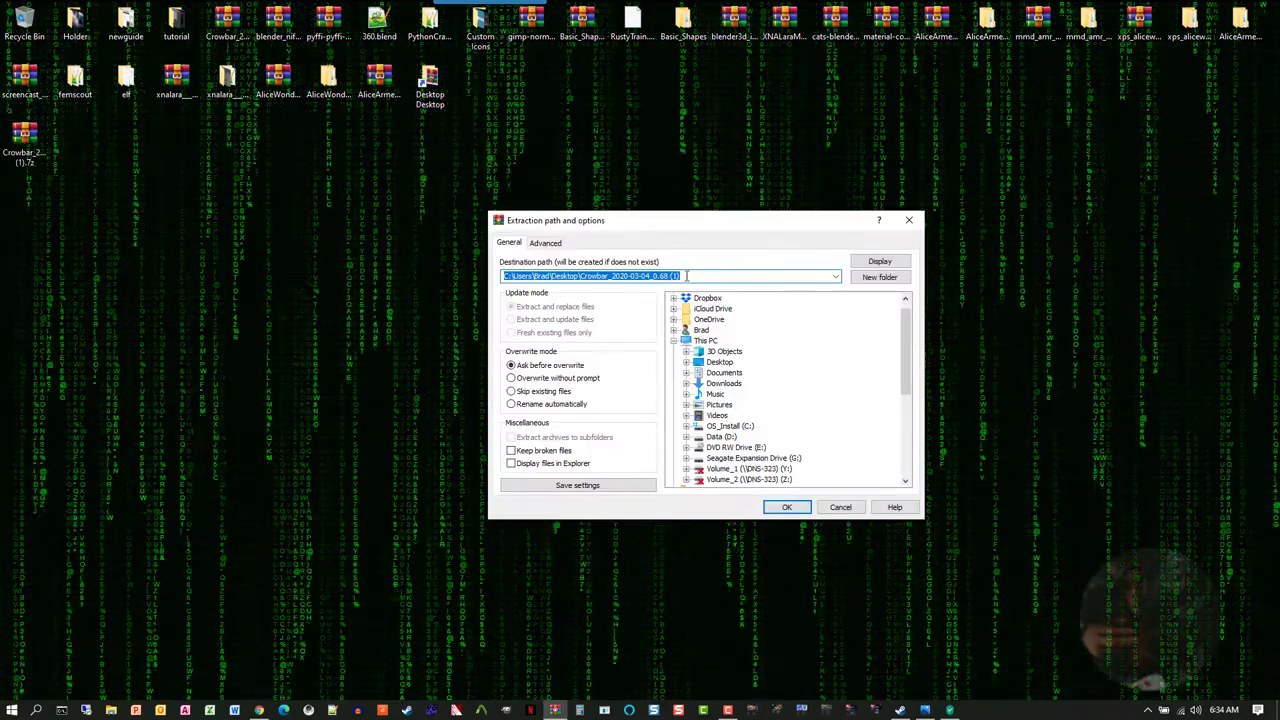
pyautogui.click(686, 276)
pyautogui.moveTo(686, 276); pyautogui.dragTo(608, 277)
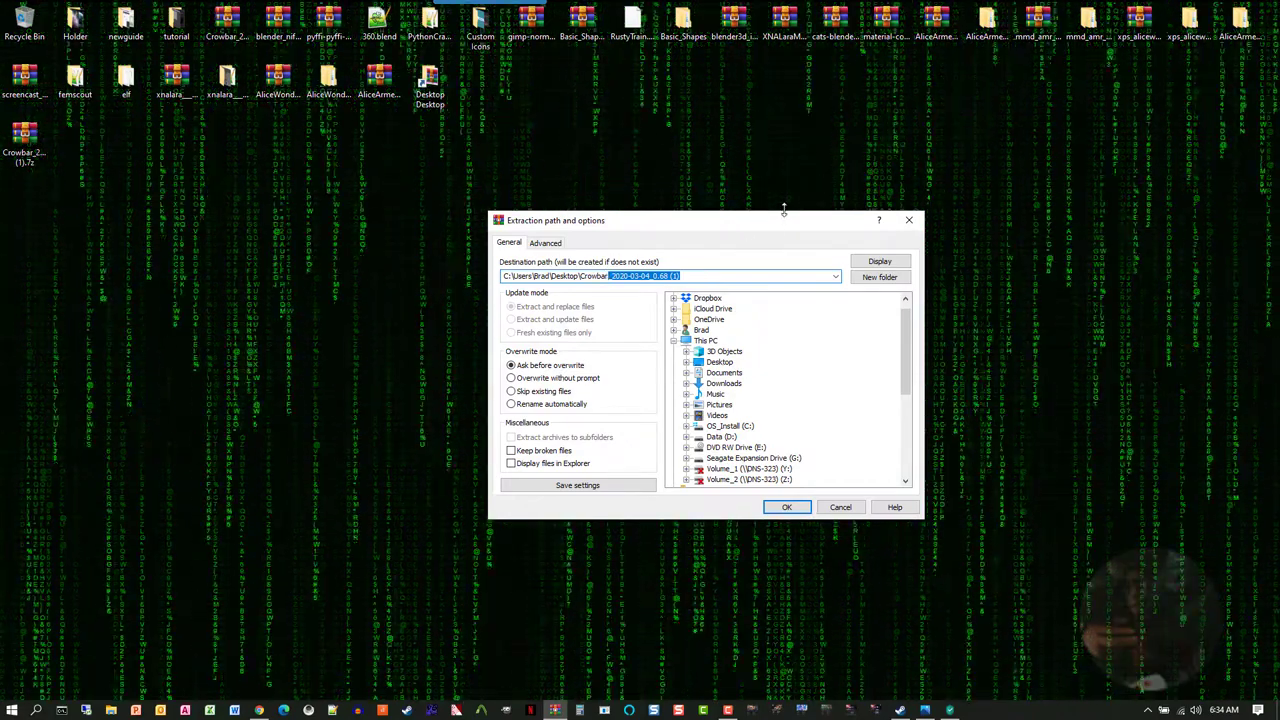
pyautogui.write('0.68')
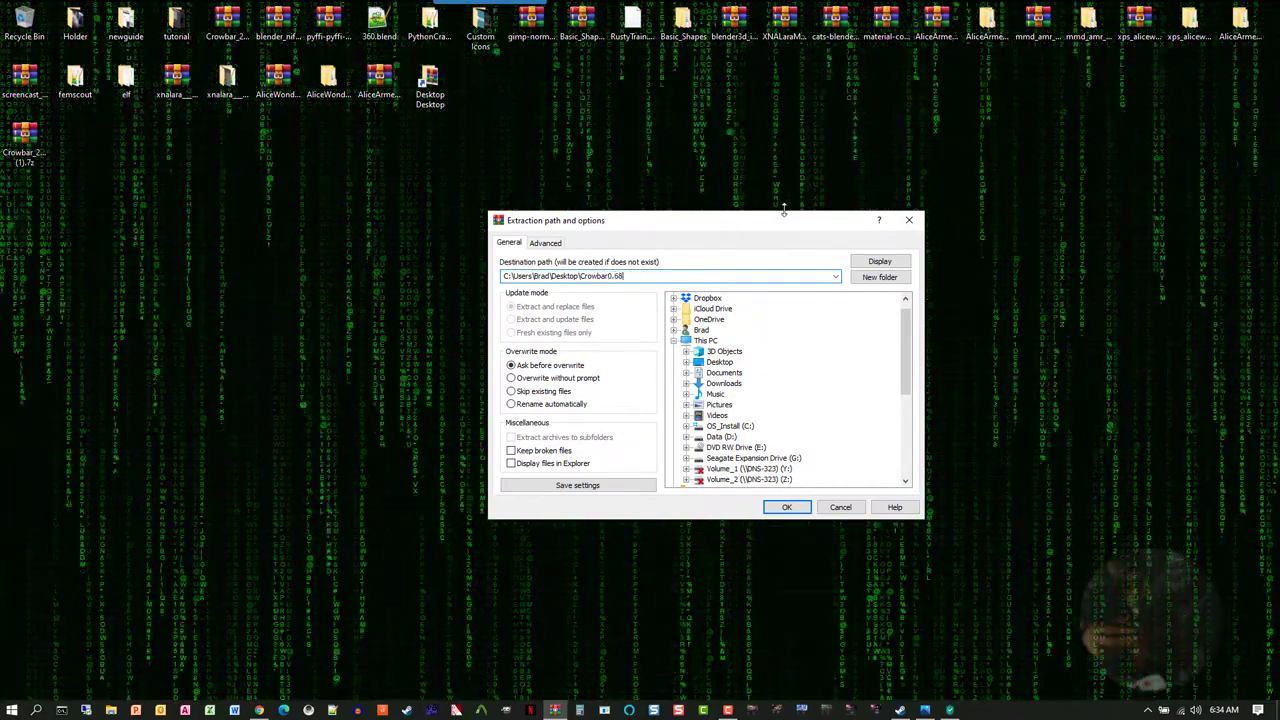
pyautogui.press('Return')
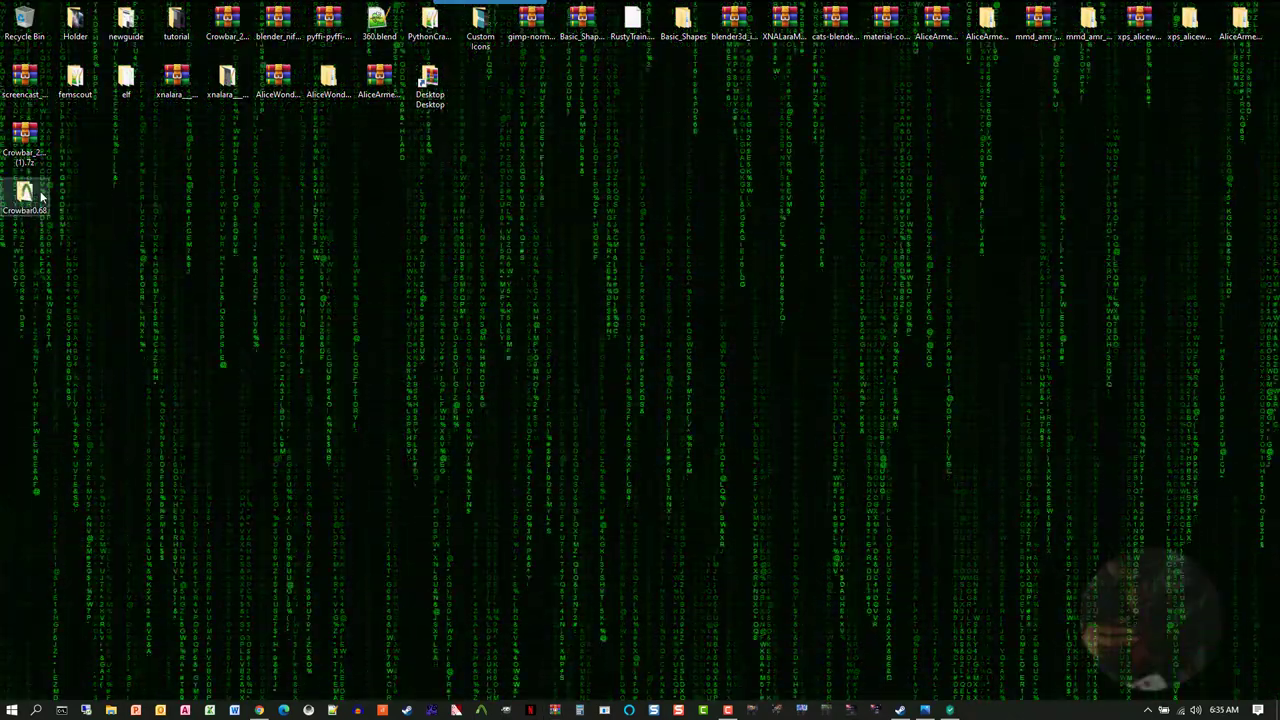
# Step: Move the Crowbar0.68 folder to an empty area in the middle of the desktop and open it
pyautogui.moveTo(42, 196); pyautogui.dragTo(592, 218)
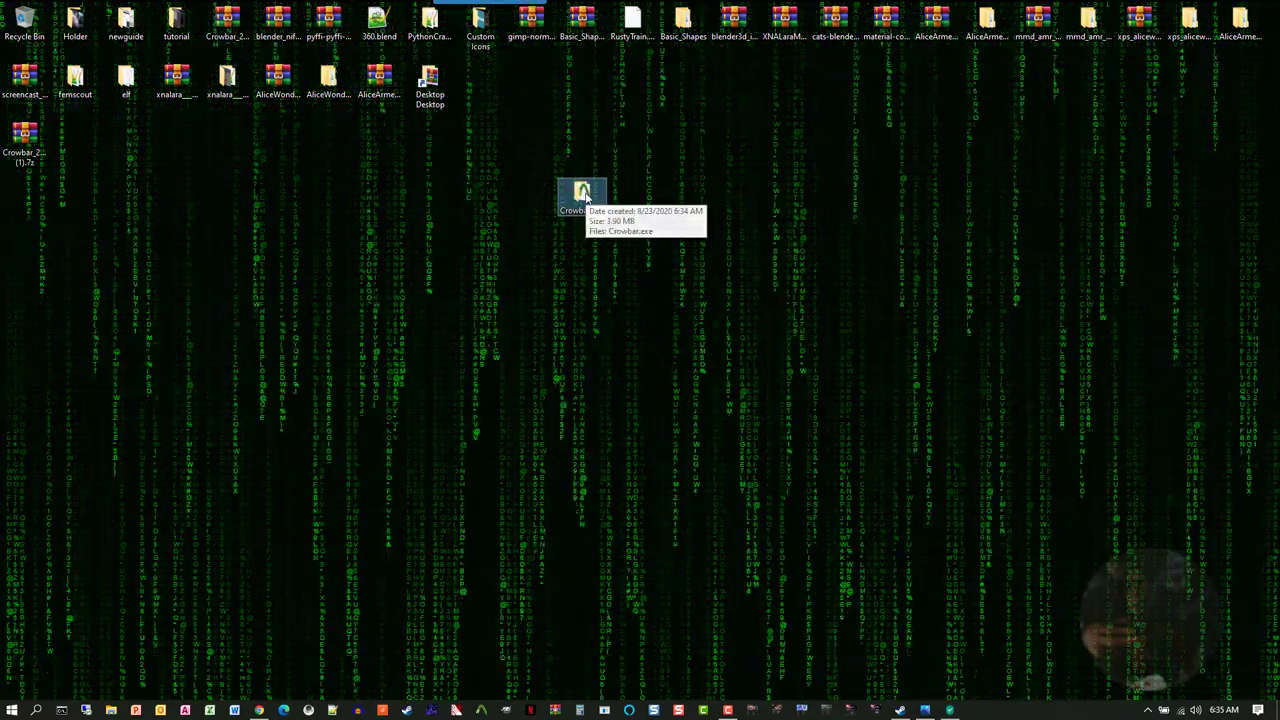
pyautogui.click(686, 226)
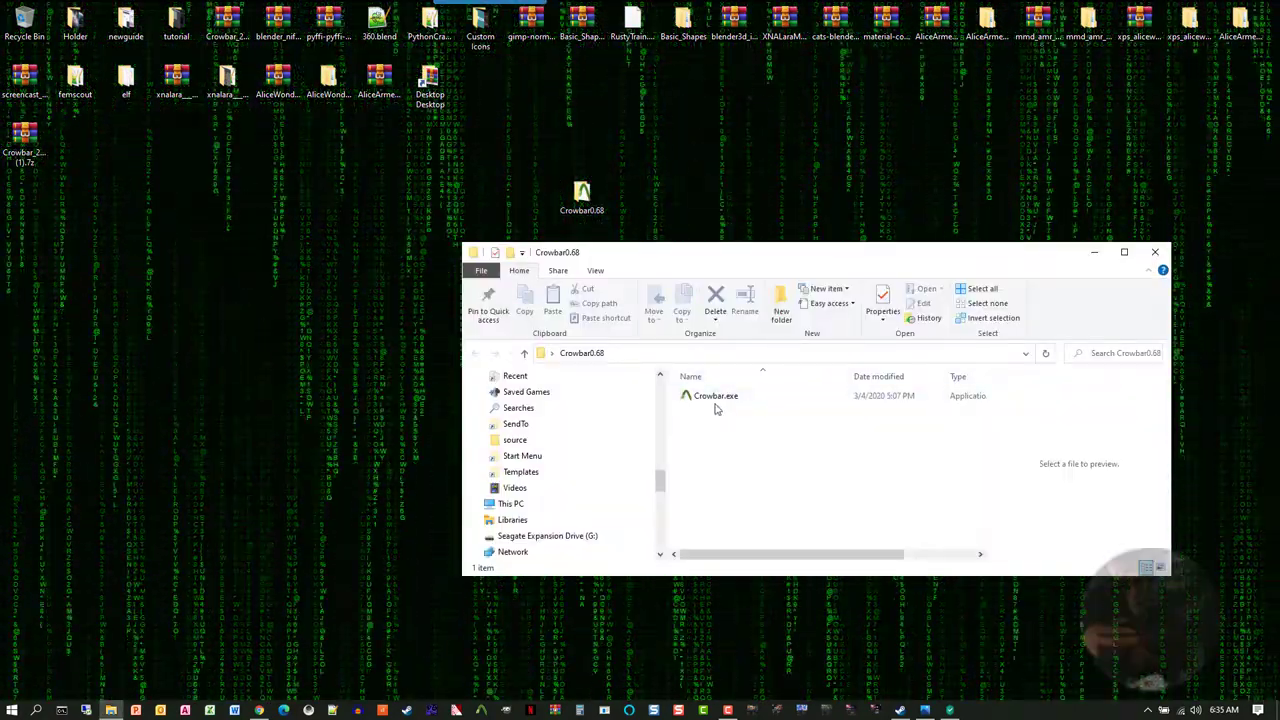
pyautogui.moveTo(714, 402)
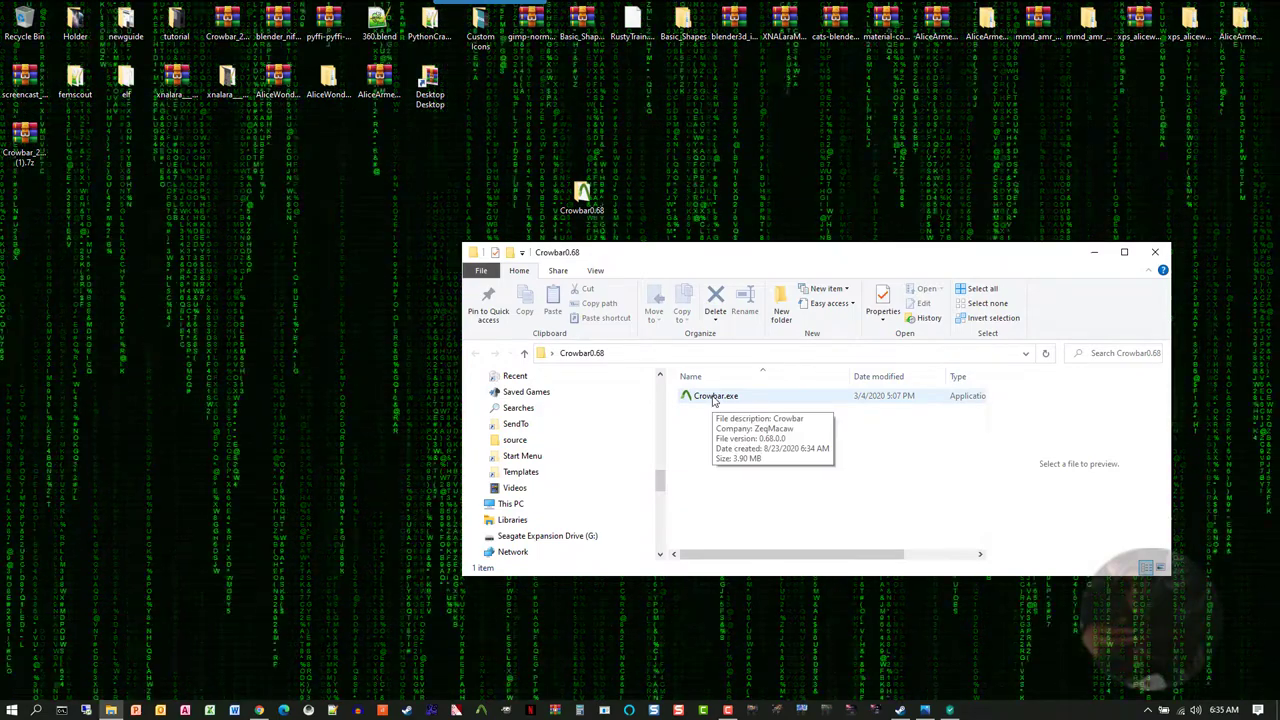
pyautogui.moveTo(714, 398)
pyautogui.mouseDown()
pyautogui.moveTo(255, 452)
pyautogui.moveTo(751, 416)
pyautogui.moveTo(714, 421)
pyautogui.mouseUp()
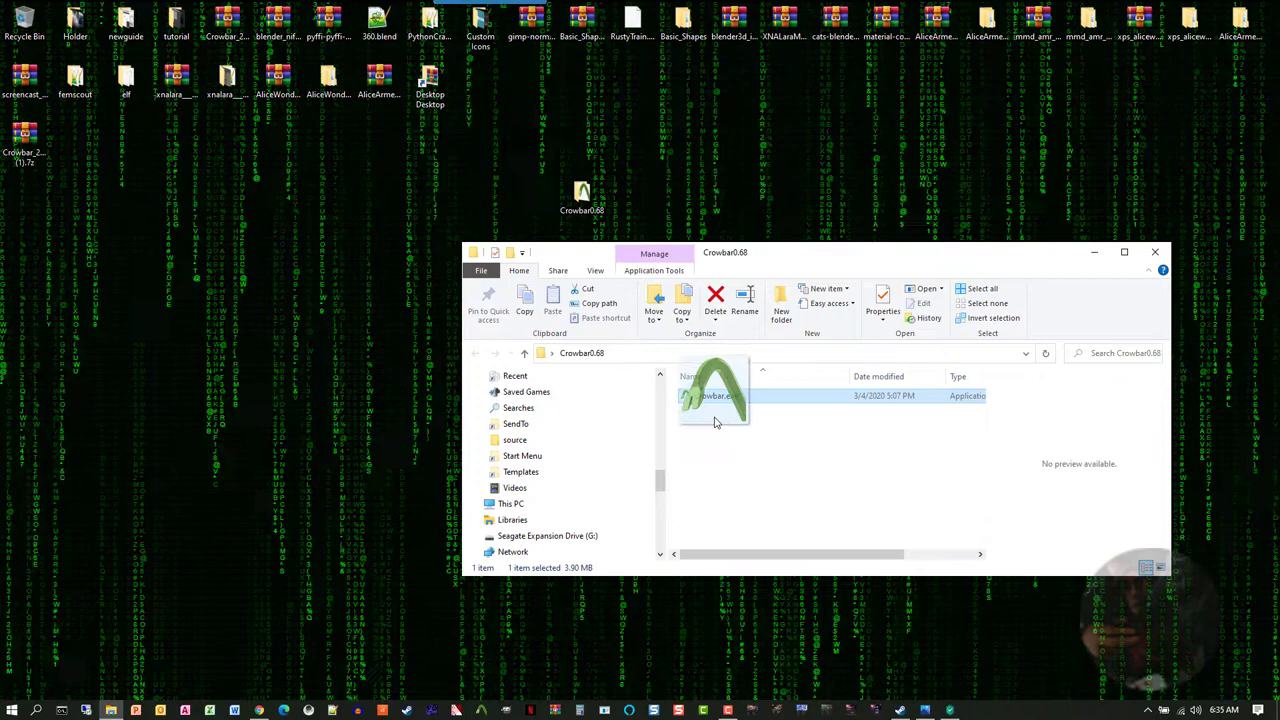
pyautogui.moveTo(714, 421); pyautogui.dragTo(715, 419, button='right')
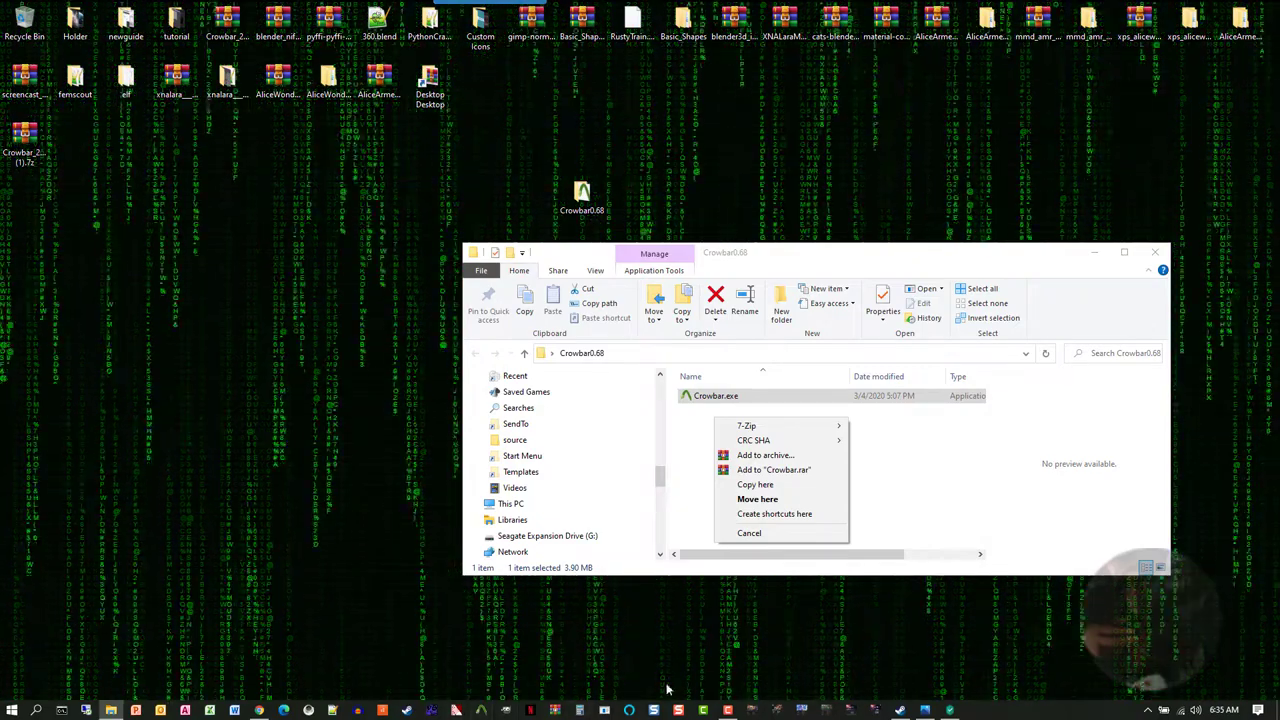
pyautogui.click(857, 438)
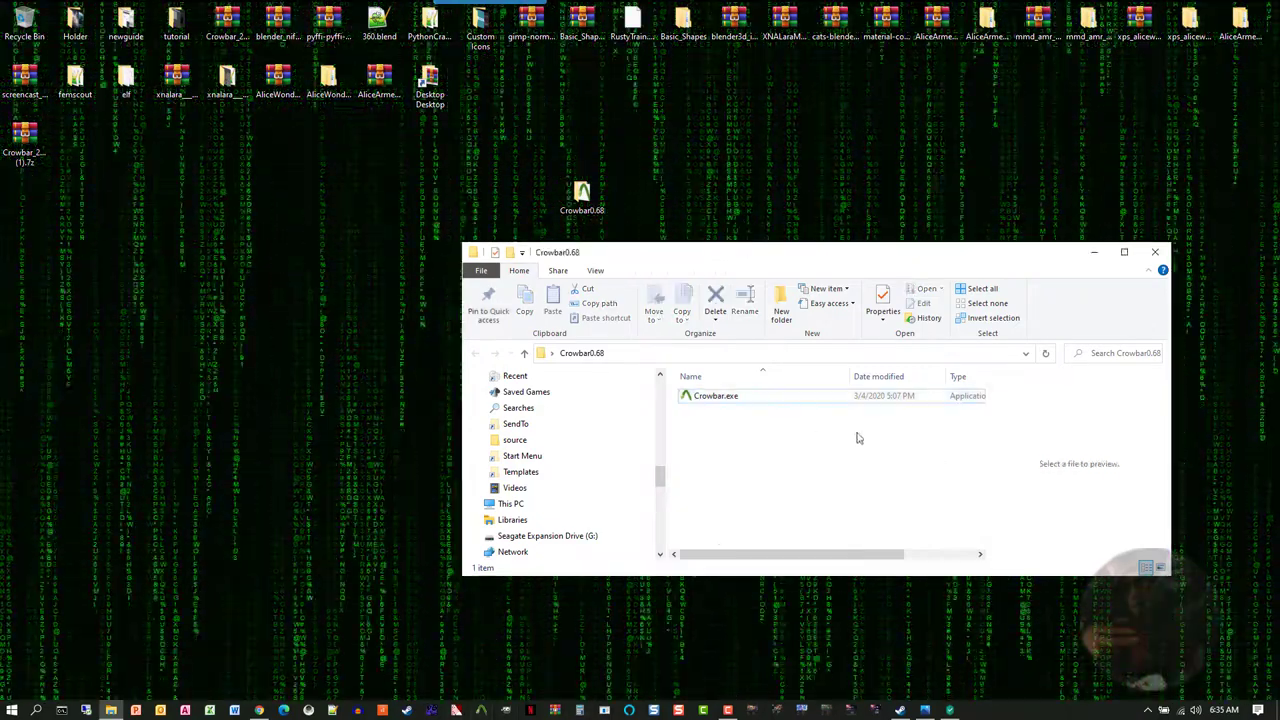
# Step: Launch Crowbar.exe from the Crowbar0.68 folder
pyautogui.click(724, 398)
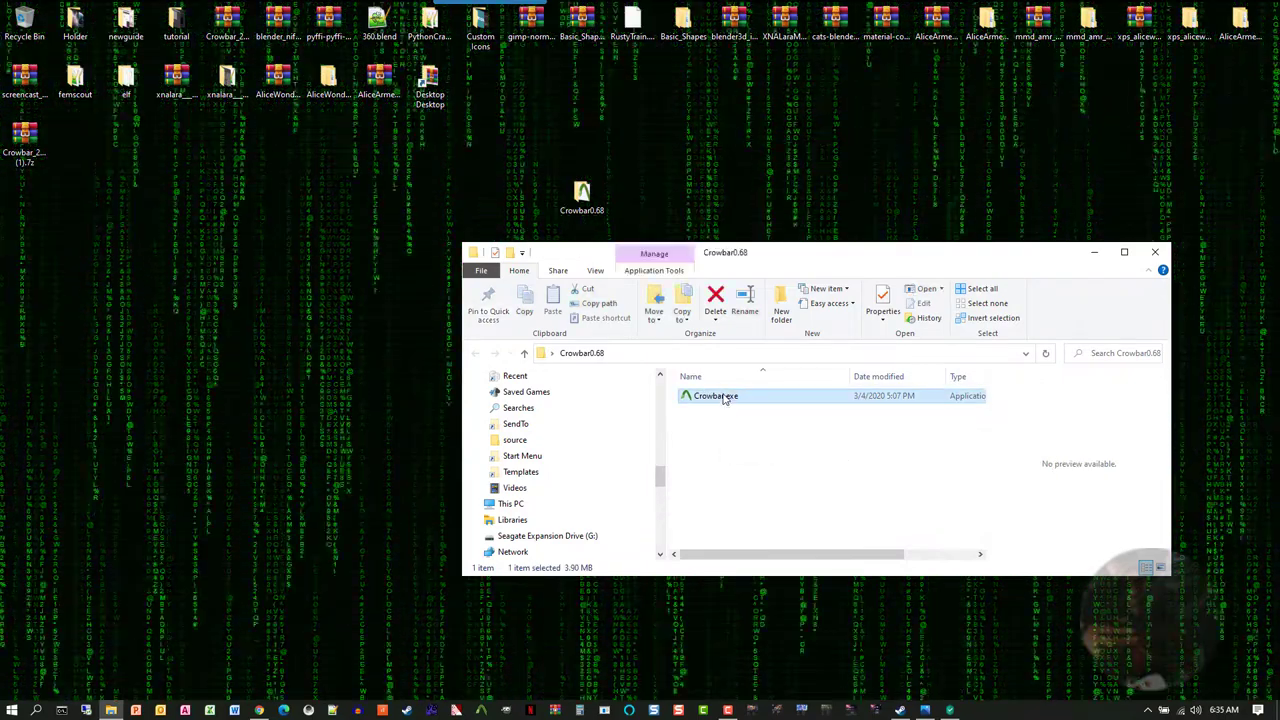
pyautogui.doubleClick(724, 398)
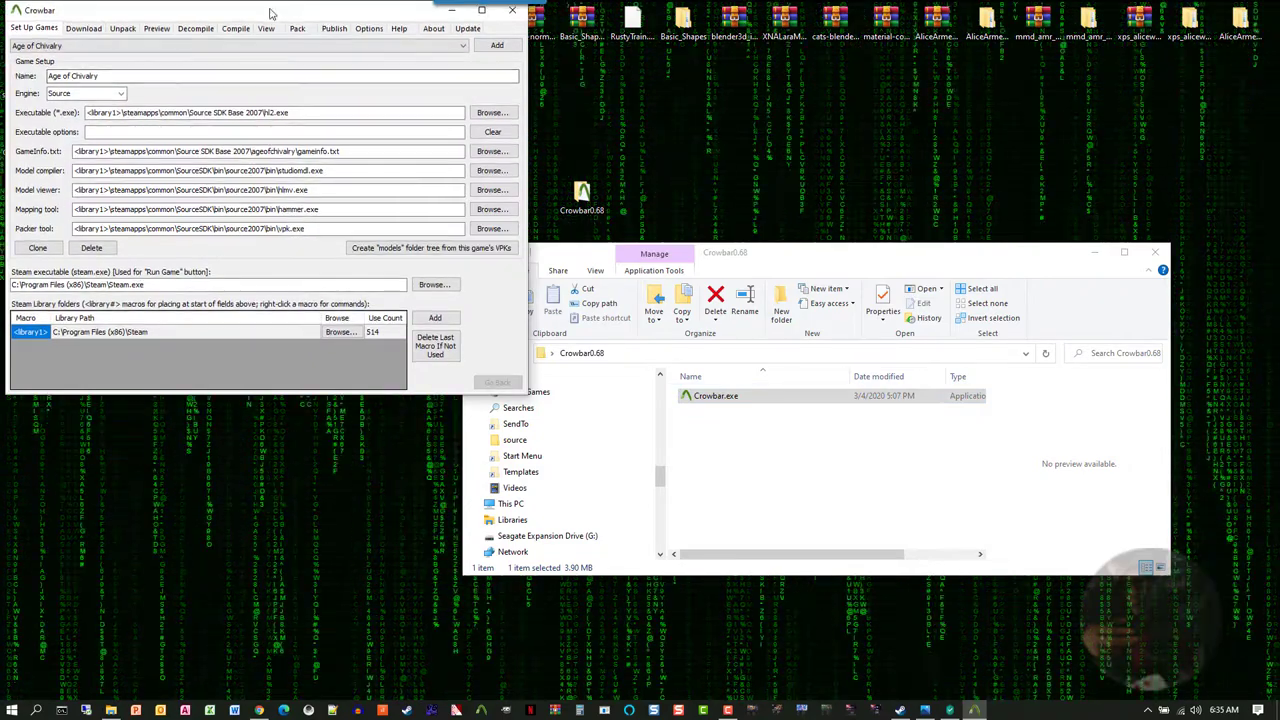
# Step: Close the Crowbar0.68 folder window, show Crowbar's Decompile settings, and place the Crowbar window over an empty area of the desktop
pyautogui.moveTo(269, 13); pyautogui.dragTo(446, 113)
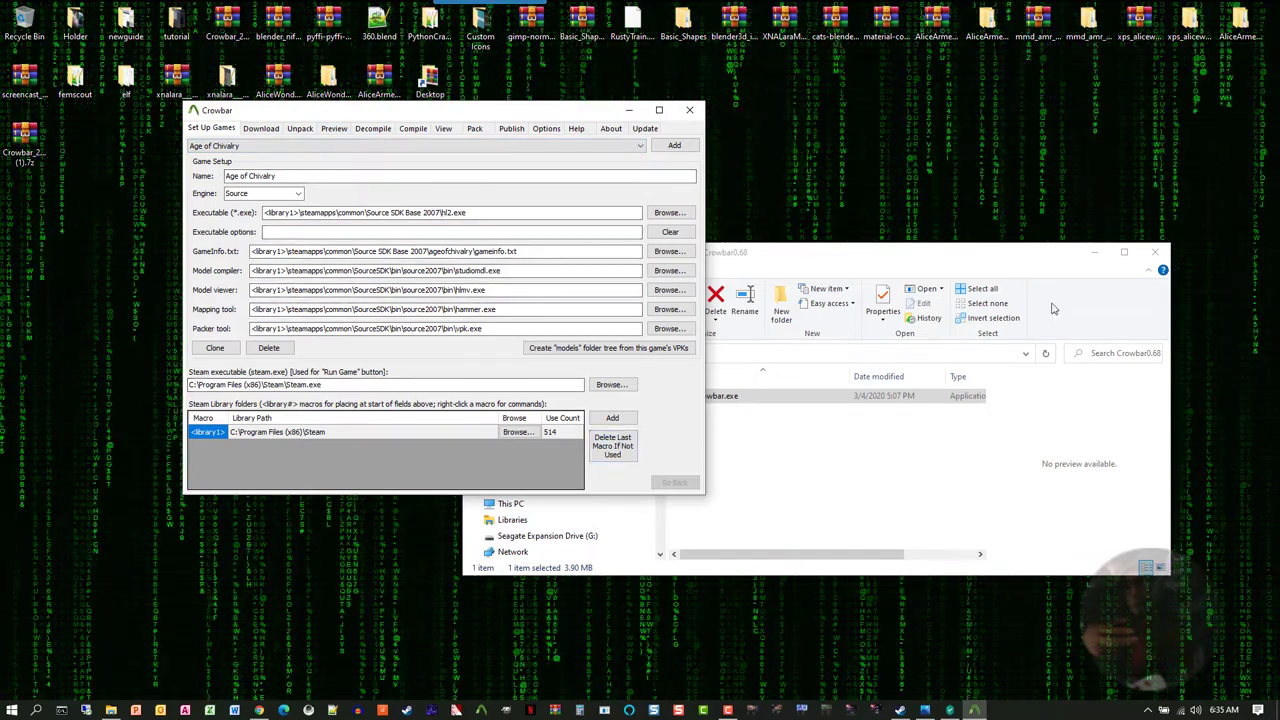
pyautogui.click(1155, 252)
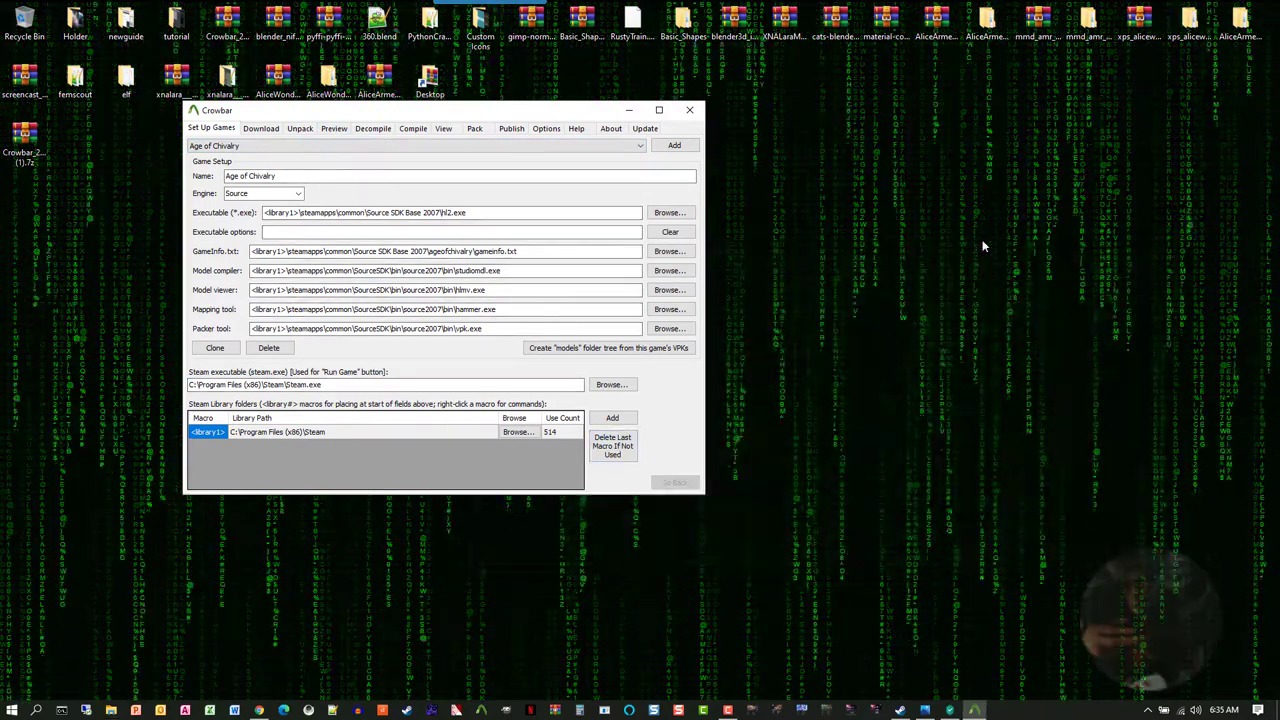
pyautogui.click(370, 128)
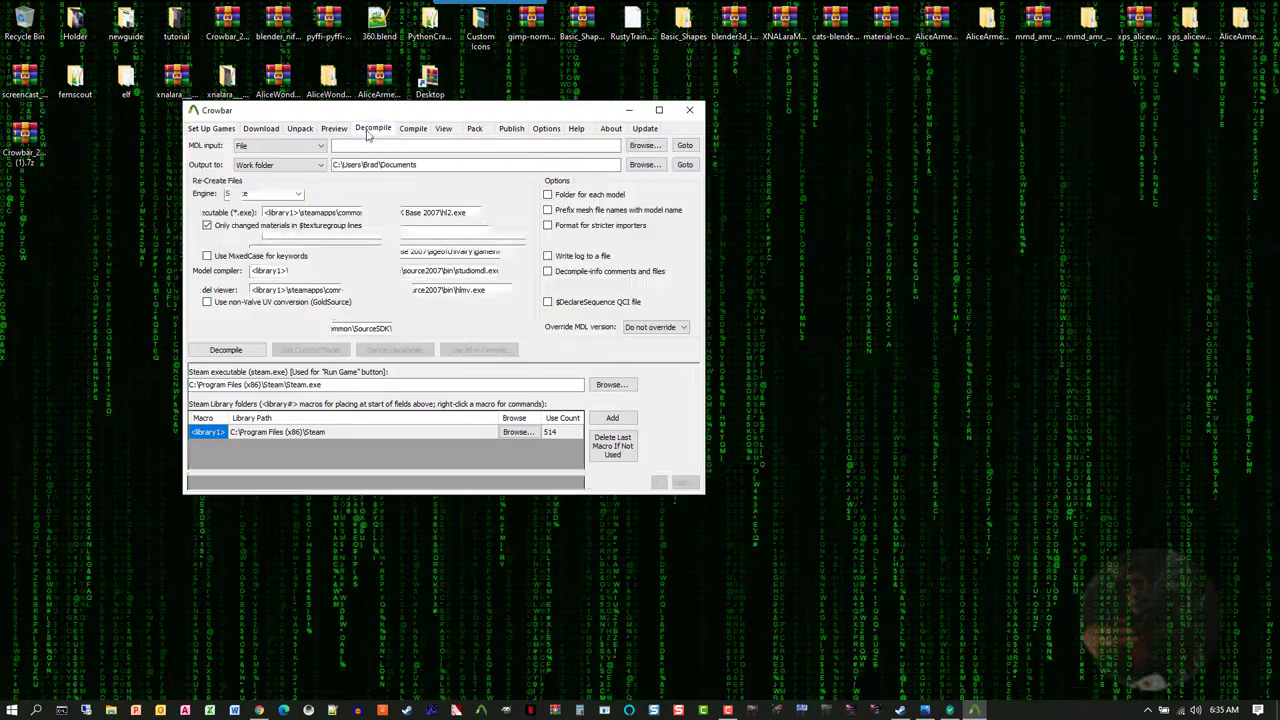
pyautogui.moveTo(431, 111); pyautogui.dragTo(808, 108)
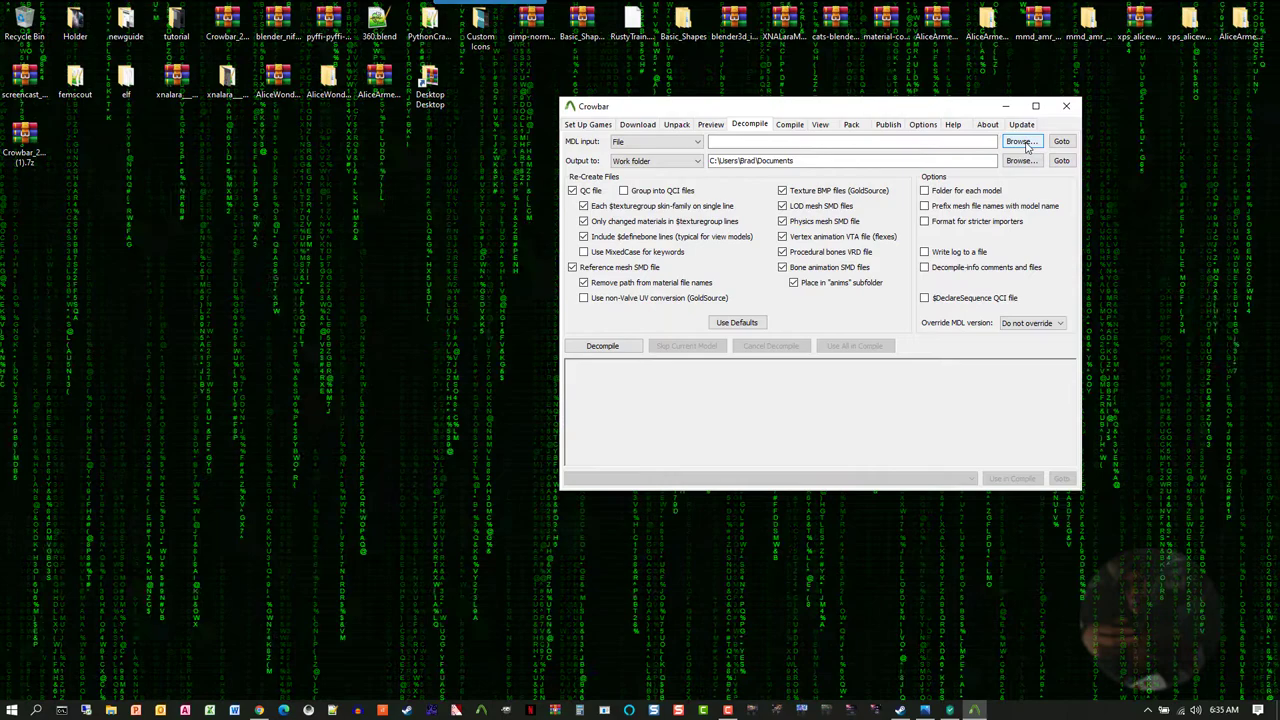
pyautogui.click(1020, 142)
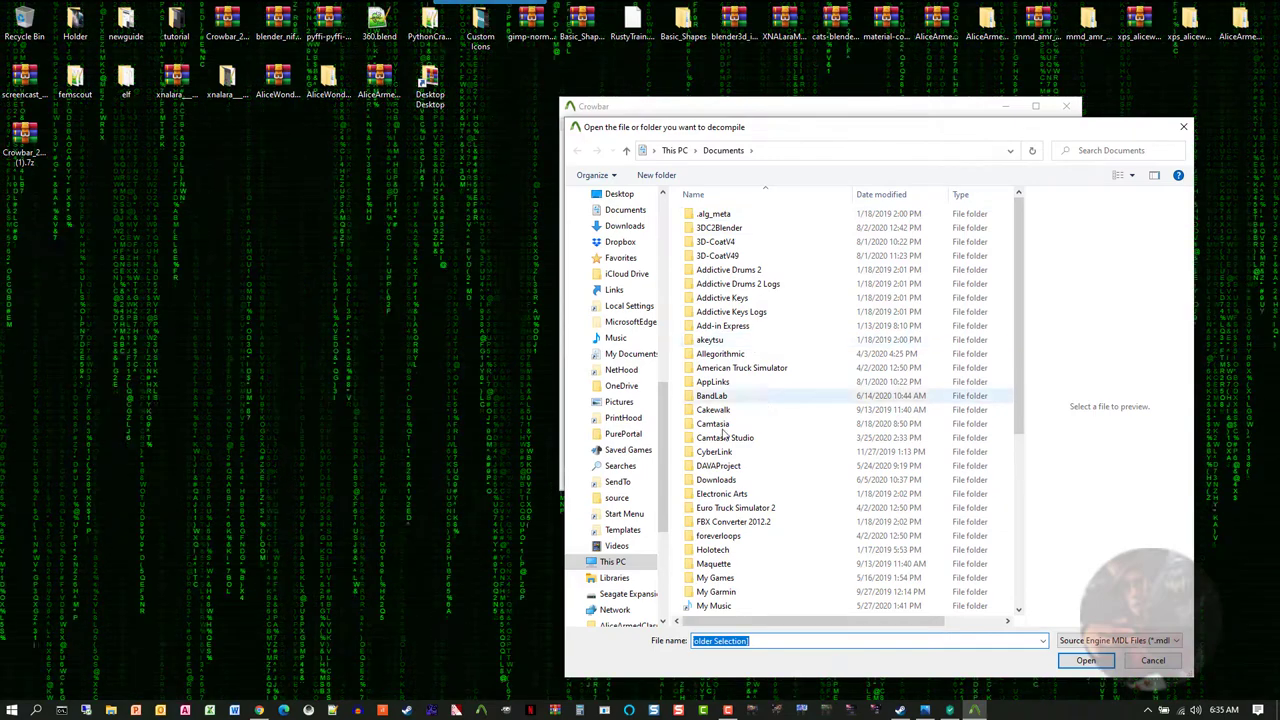
pyautogui.scroll(10, 640, 300)
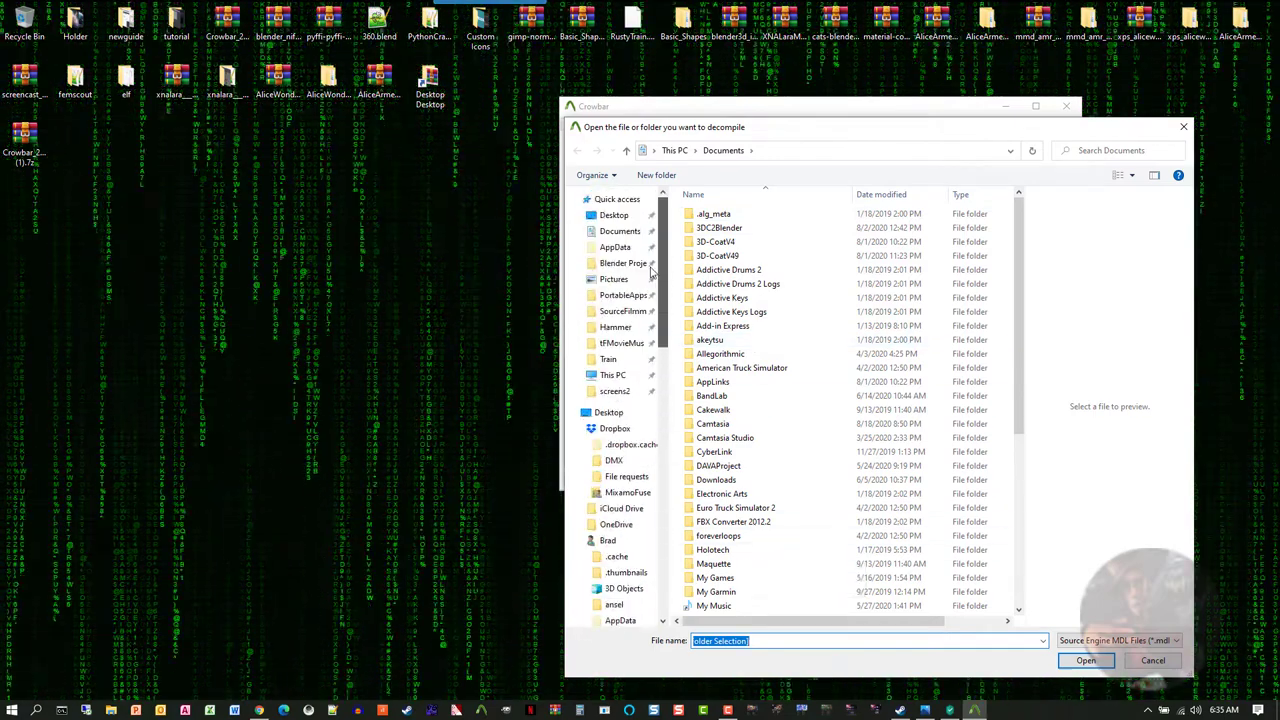
pyautogui.scroll(-5, 651, 270)
pyautogui.scroll(5, 662, 242)
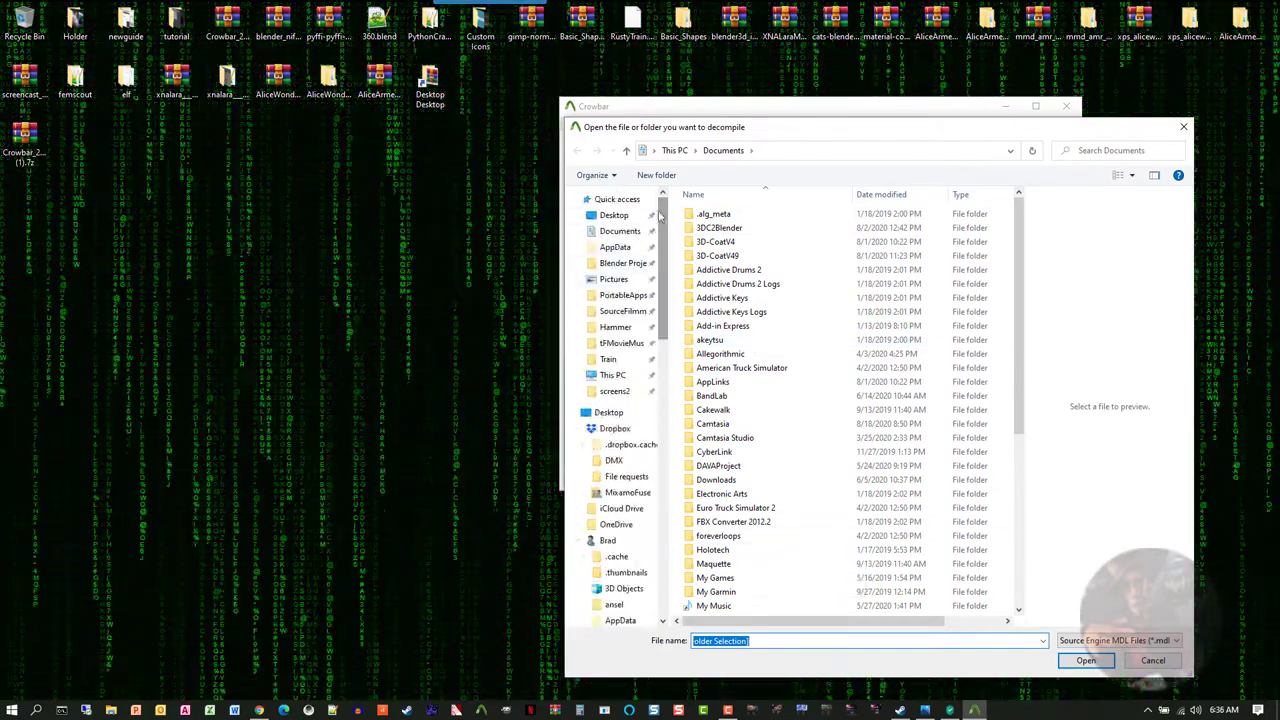
pyautogui.scroll(-3, 614, 423)
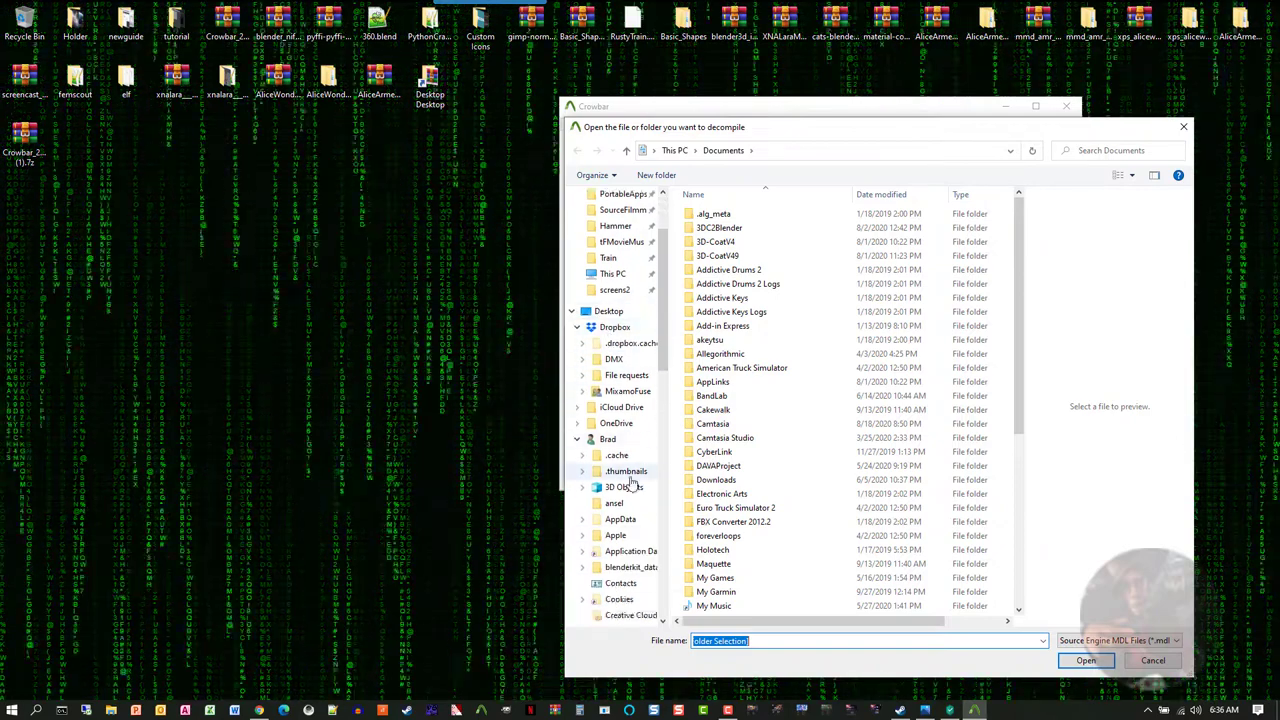
pyautogui.scroll(-12, 630, 481)
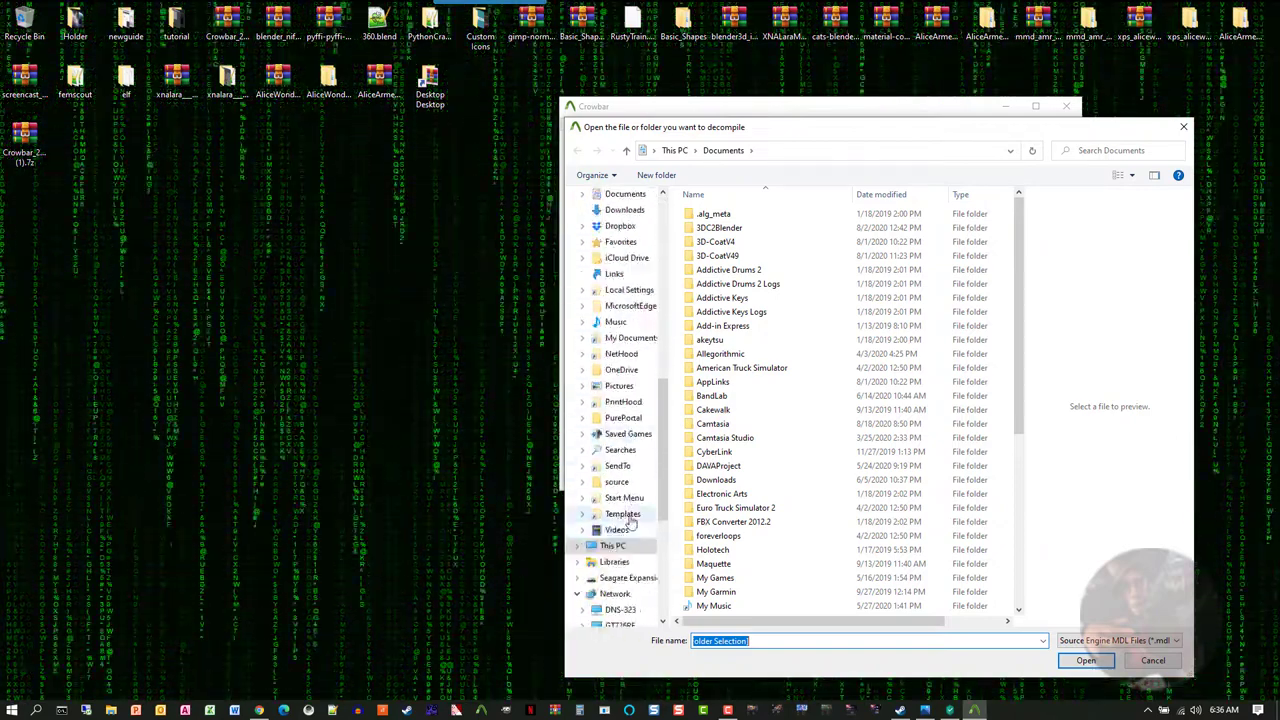
pyautogui.scroll(-6, 630, 522)
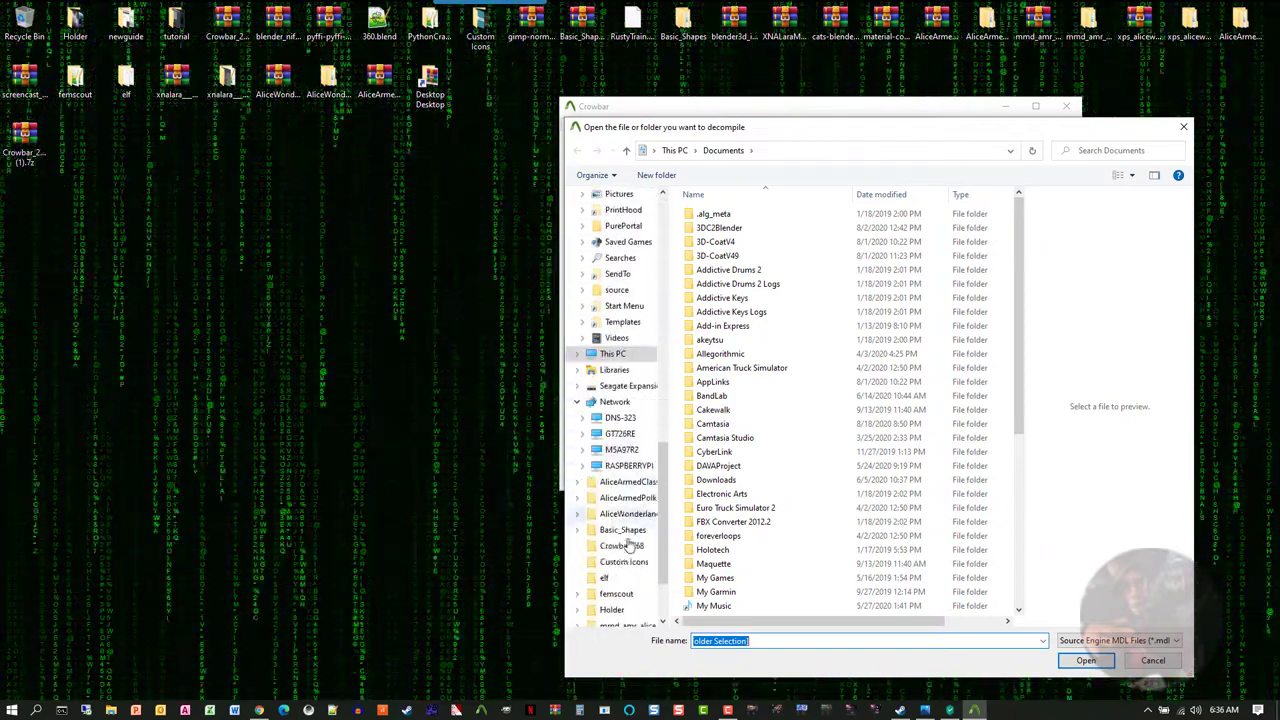
pyautogui.click(619, 436)
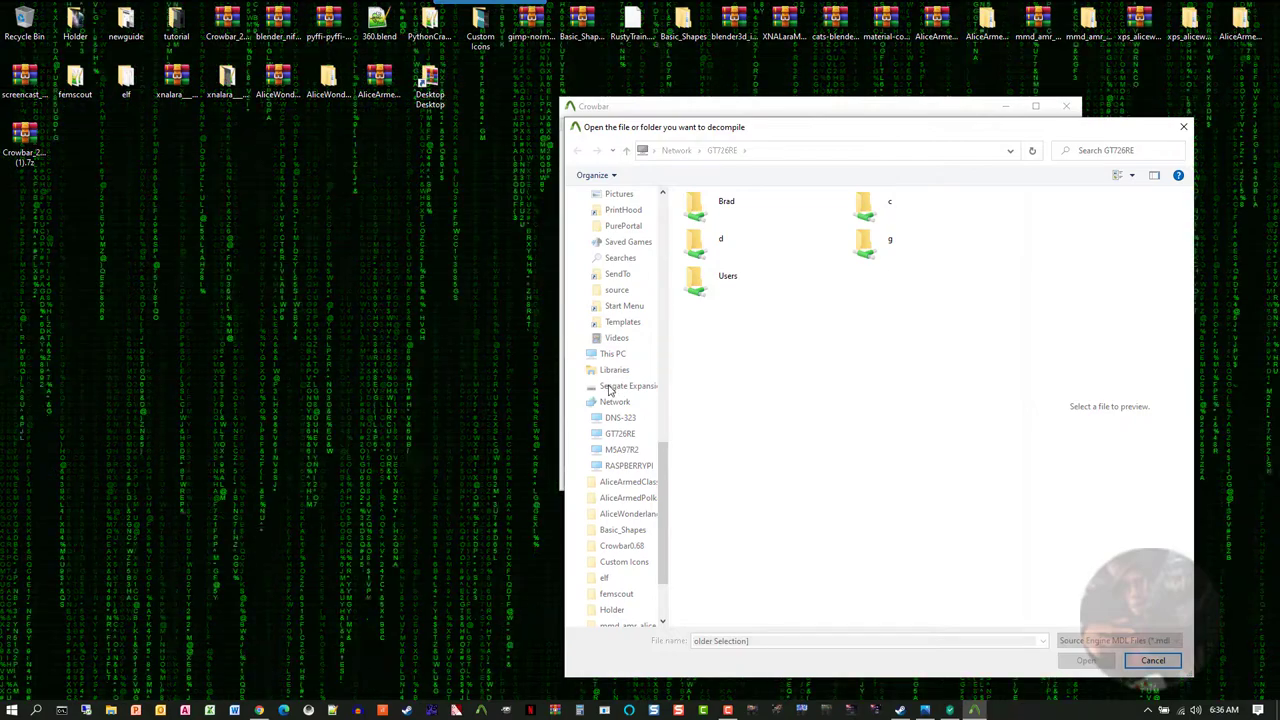
pyautogui.click(1181, 128)
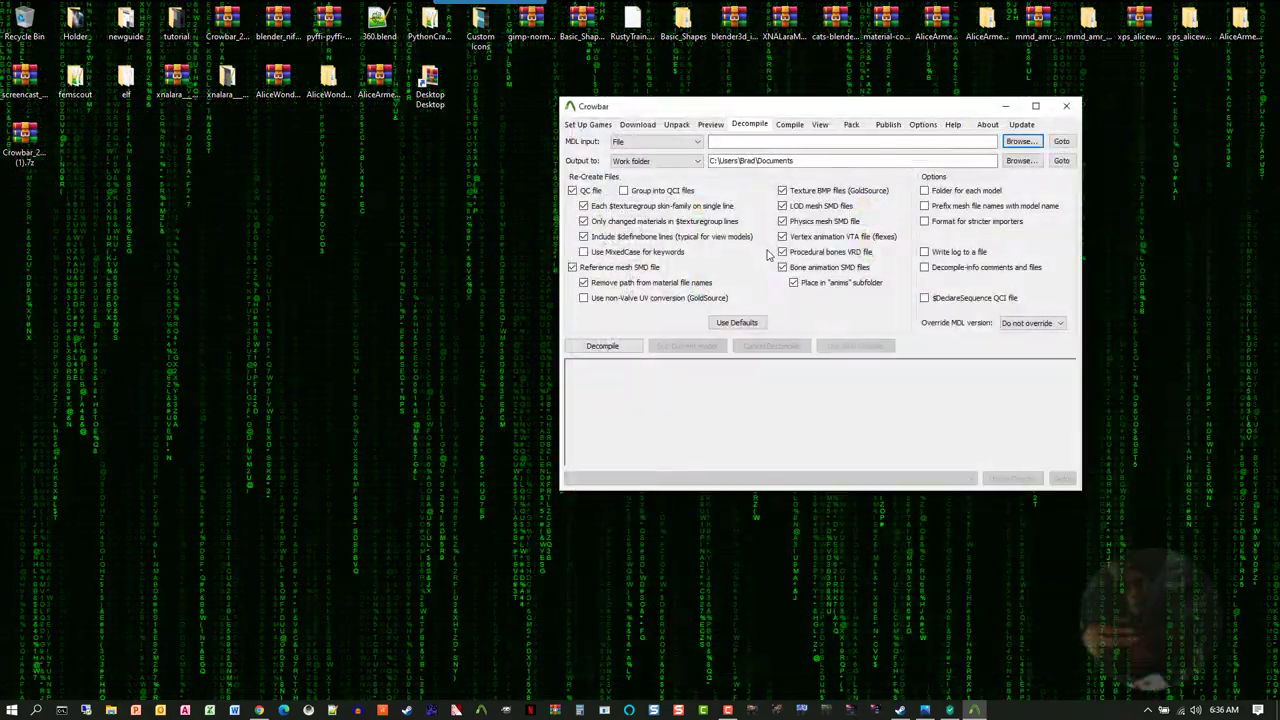
# Step: Browse for the MDL input and go to the workshop models folder inside SourceFilmmaker's game folder
pyautogui.click(1024, 142)
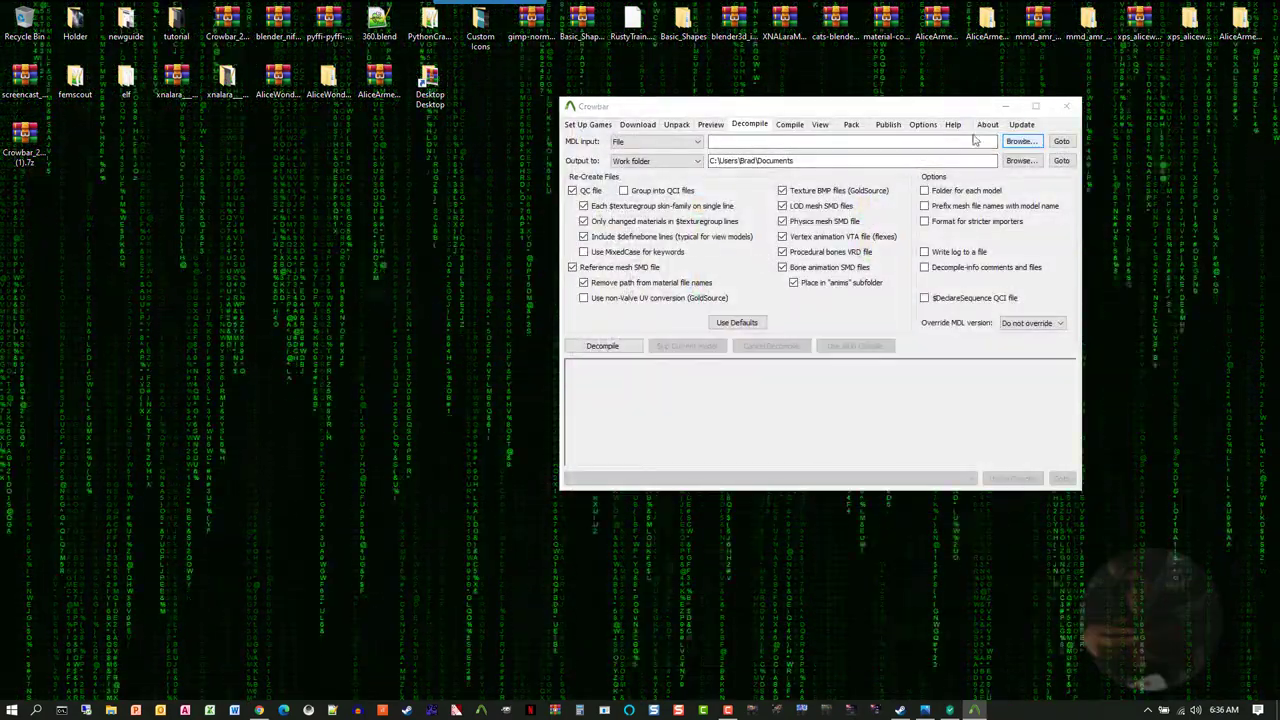
pyautogui.moveTo(666, 492); pyautogui.dragTo(640, 258)
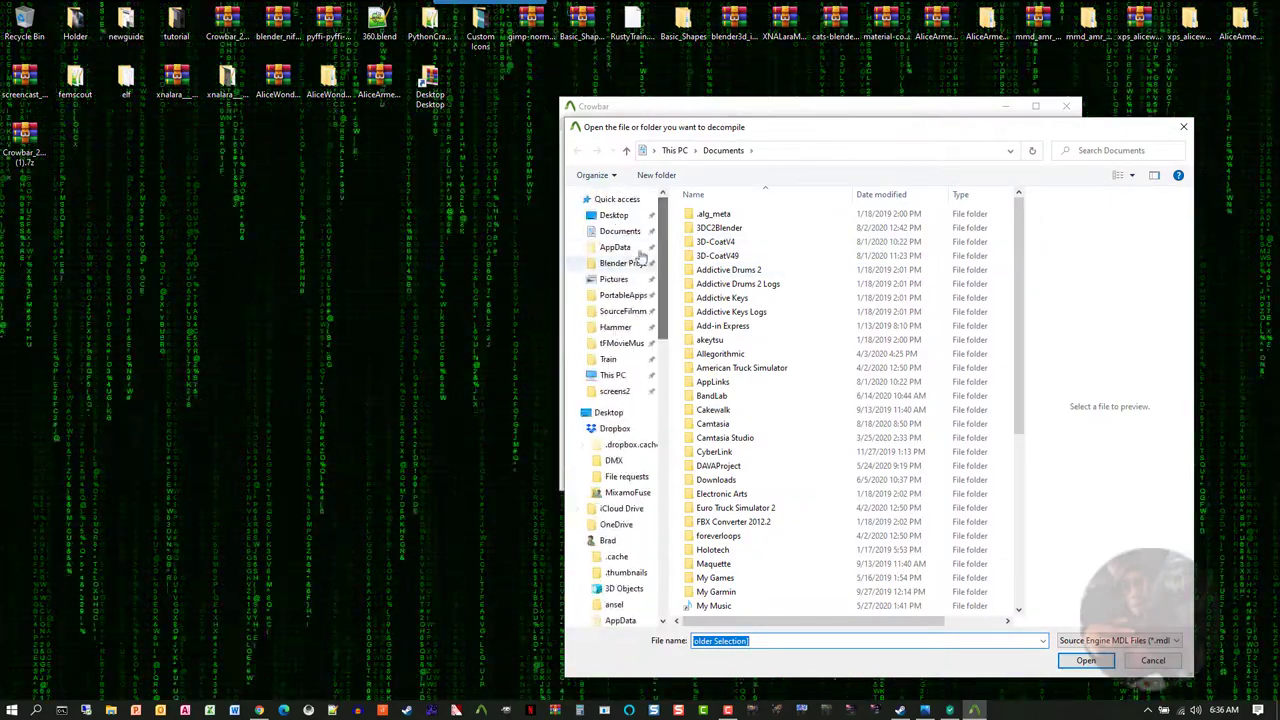
pyautogui.click(627, 312)
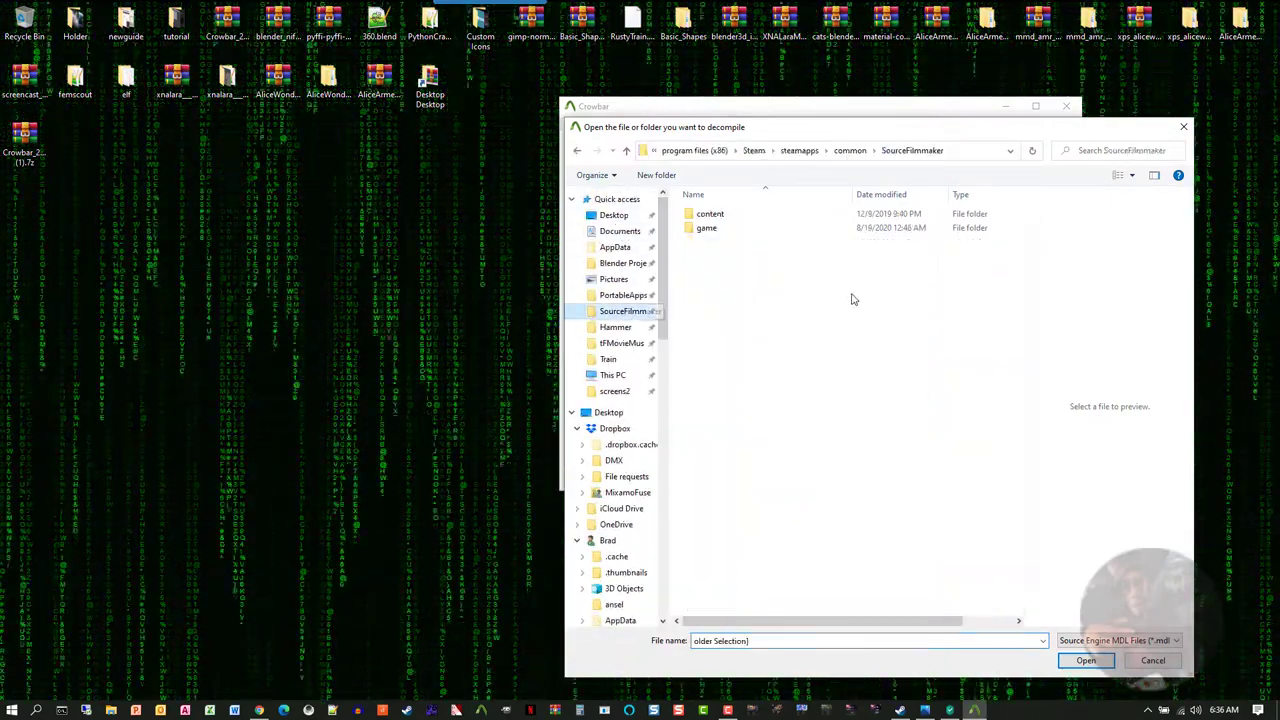
pyautogui.doubleClick(703, 228)
pyautogui.scroll(-3, 760, 500)
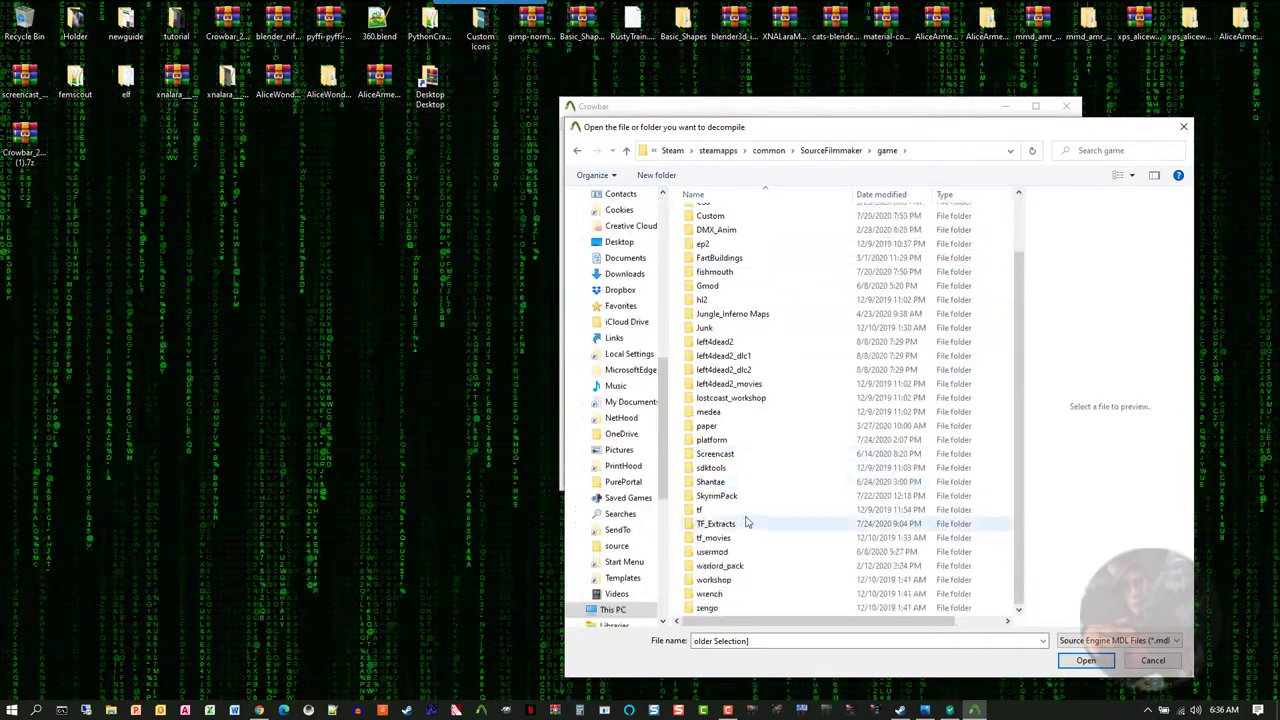
pyautogui.doubleClick(714, 581)
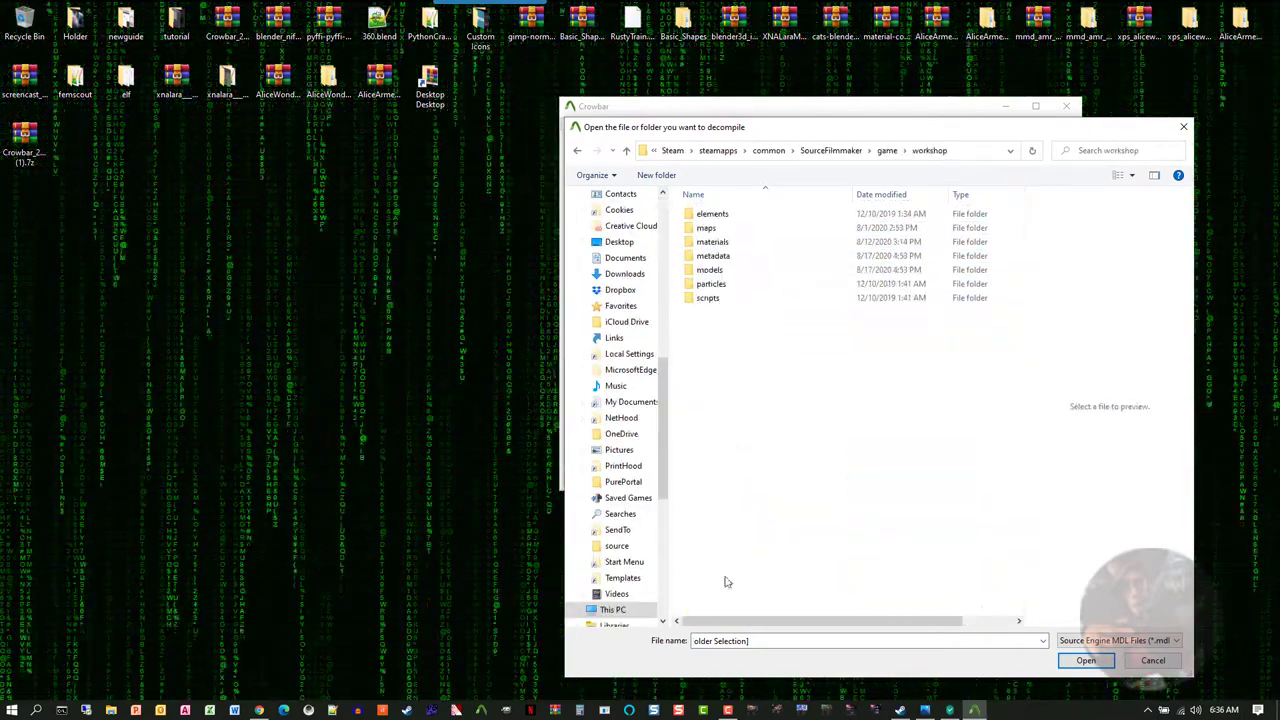
pyautogui.doubleClick(710, 270)
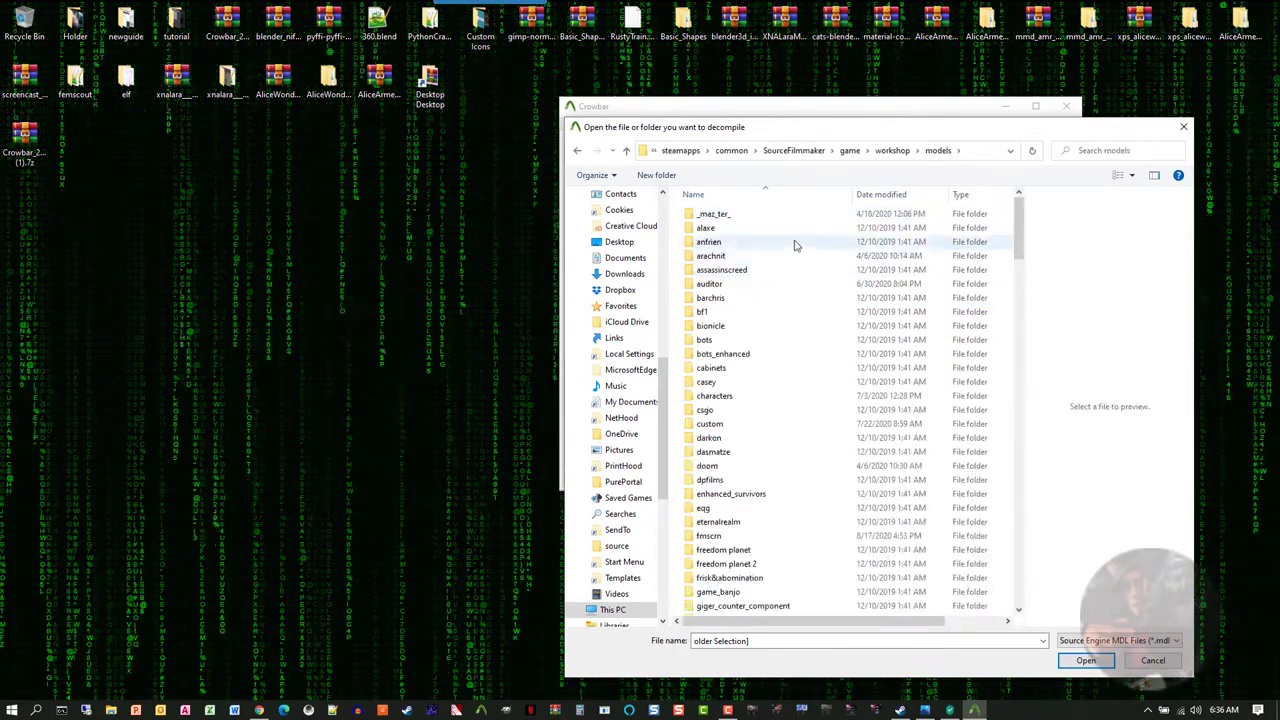
pyautogui.scroll(-6, 808, 414)
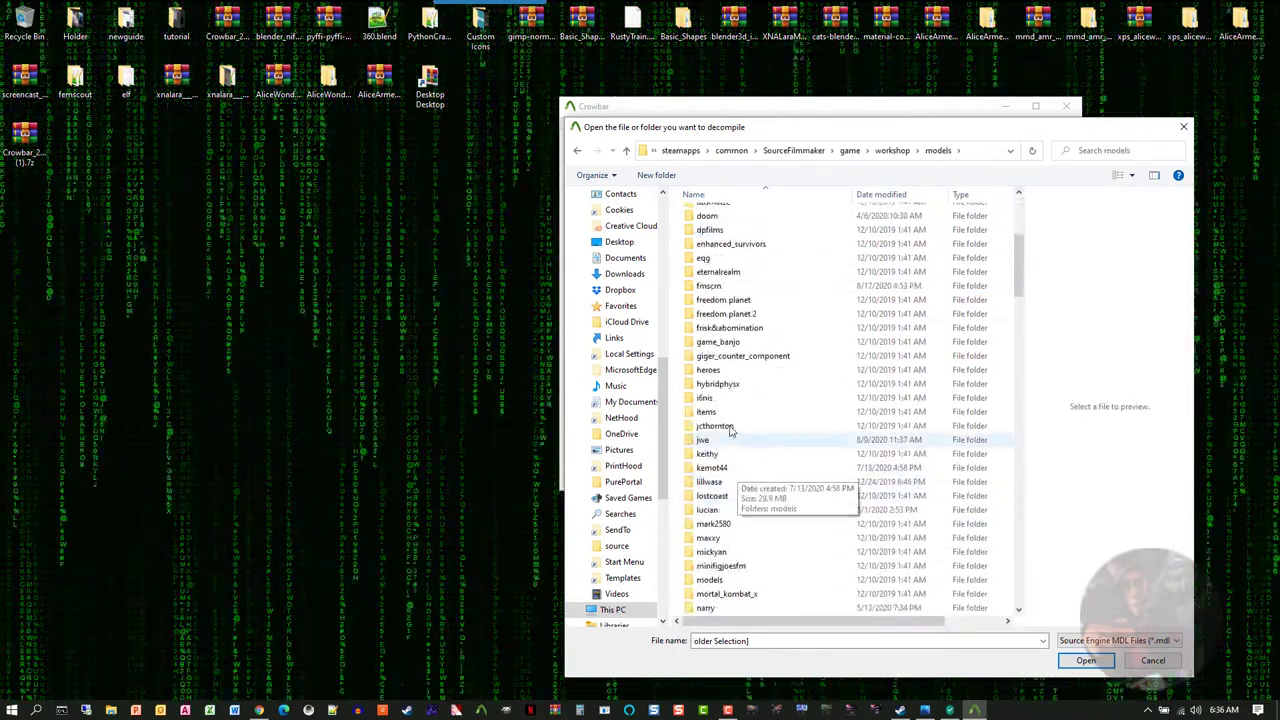
pyautogui.scroll(-5, 740, 390)
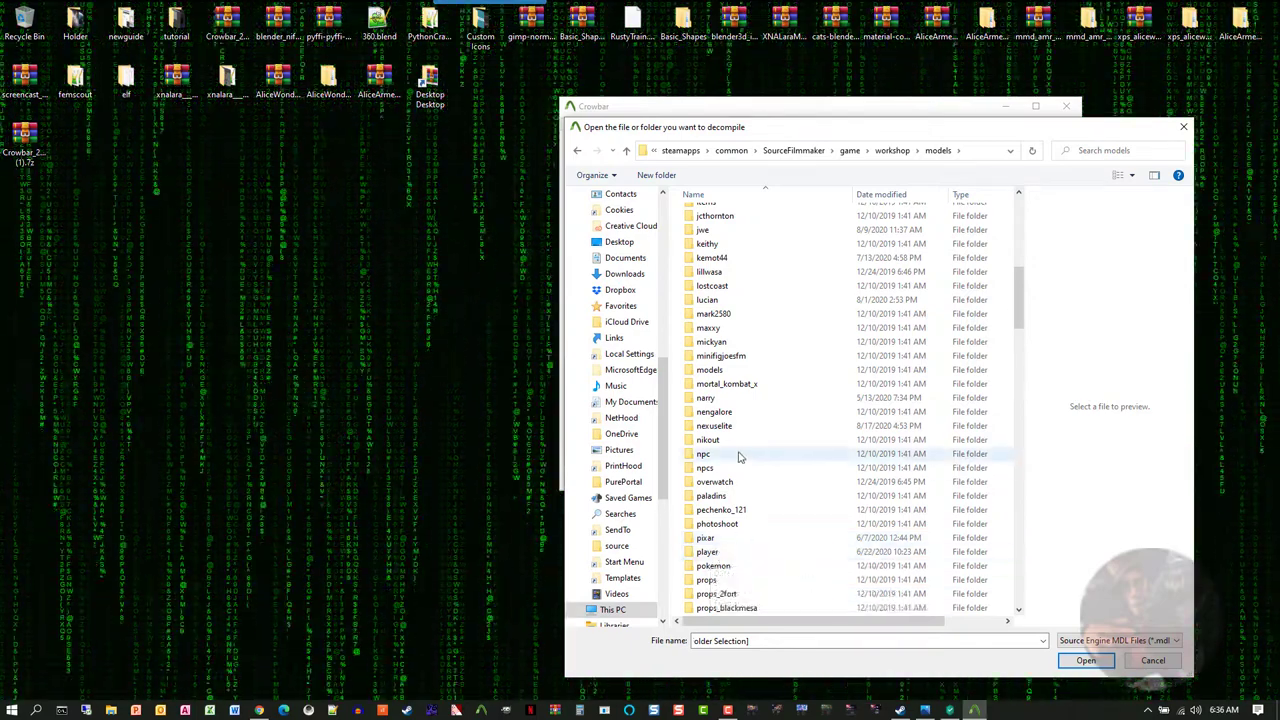
pyautogui.scroll(2, 738, 453)
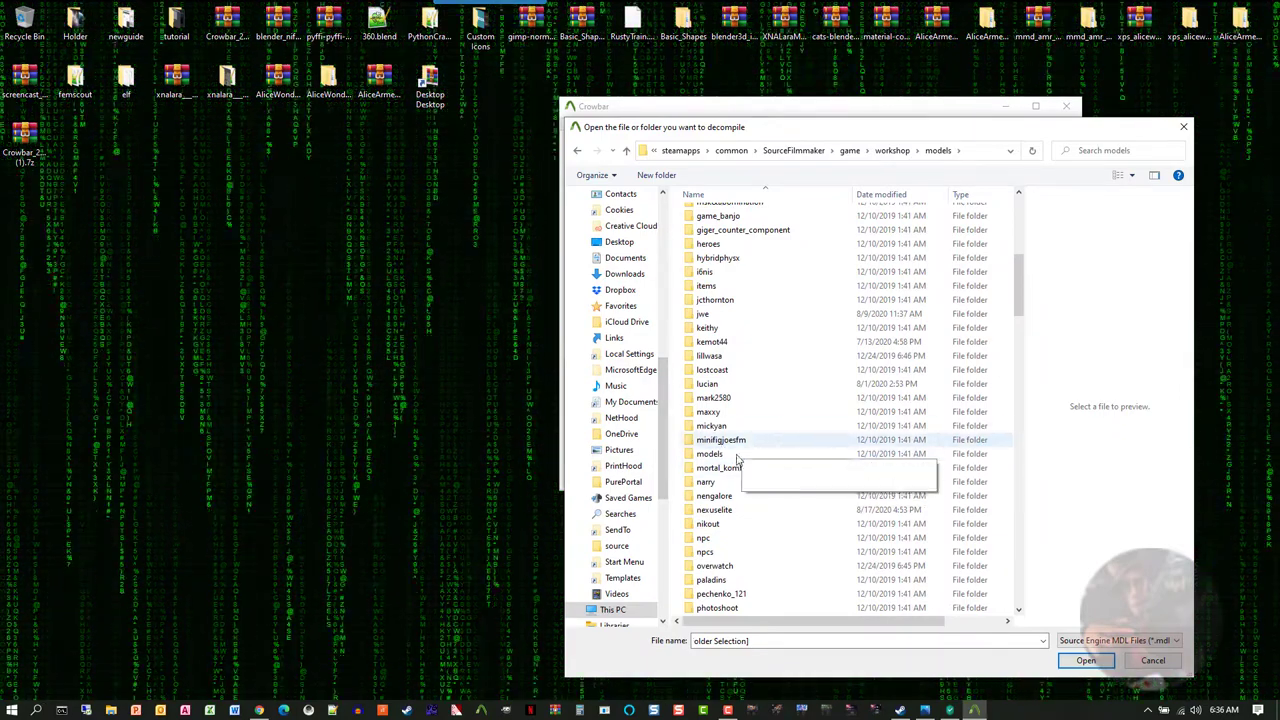
# Step: Switch to Photos and examine the MDL input and output paths in the Crowbar guide image 2020-08-19_12-43-00.png
pyautogui.hotkey('alt', 'Tab')
pyautogui.hotkey('alt', 'Tab')
pyautogui.hotkey('alt', 'Tab')
pyautogui.hotkey('alt', 'Tab')
pyautogui.hotkey('alt', 'Tab')
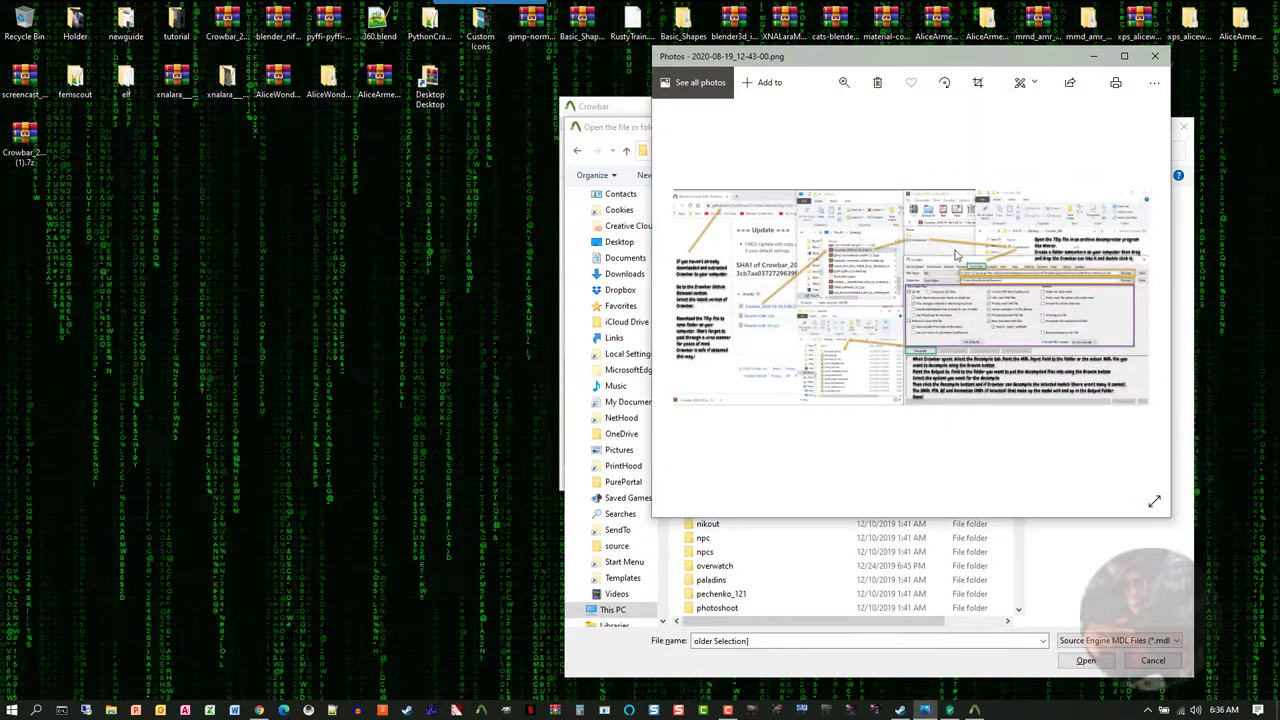
pyautogui.press('Left')
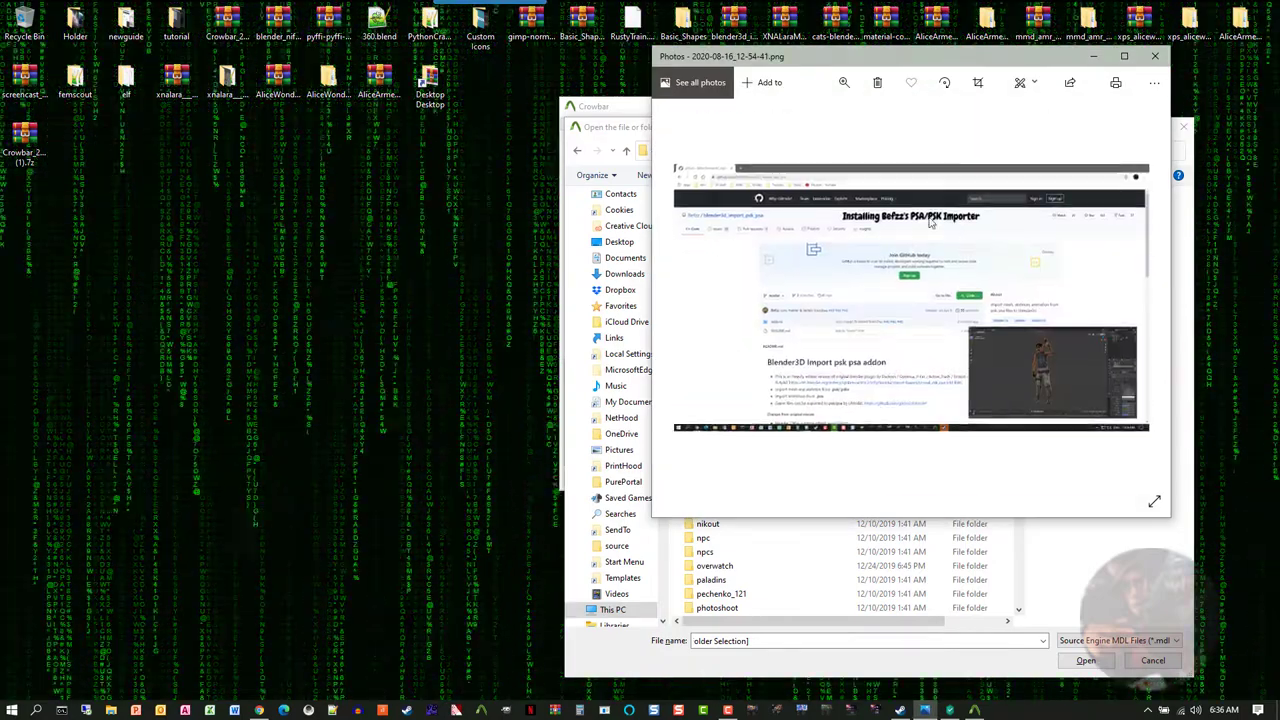
pyautogui.press('Right')
pyautogui.press('Right')
pyautogui.press('Left')
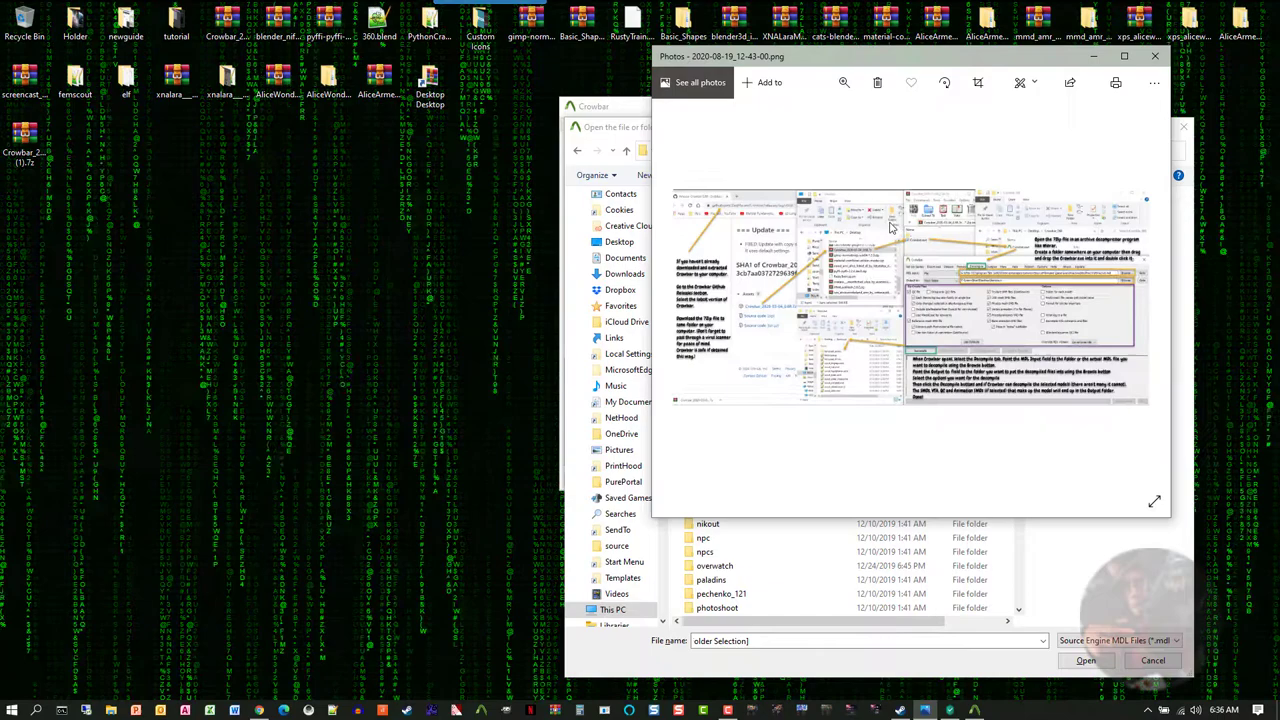
pyautogui.scroll(3, 968, 258)
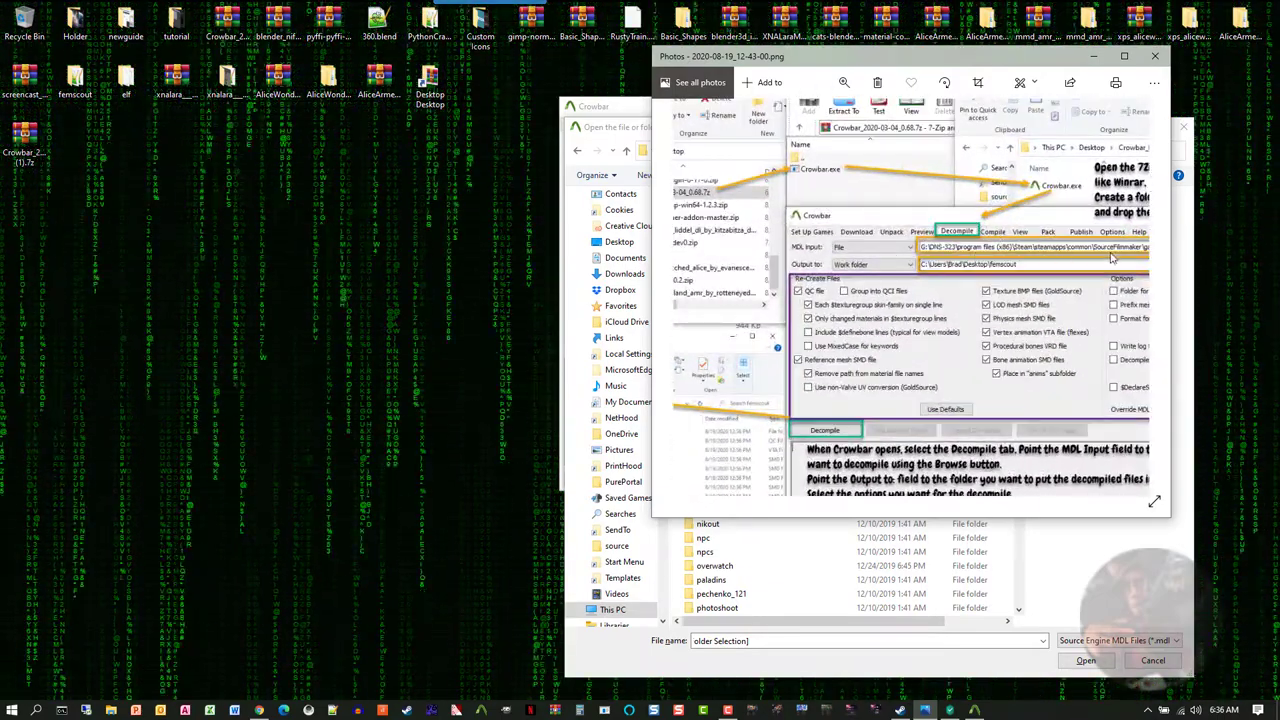
pyautogui.scroll(2, 1093, 254)
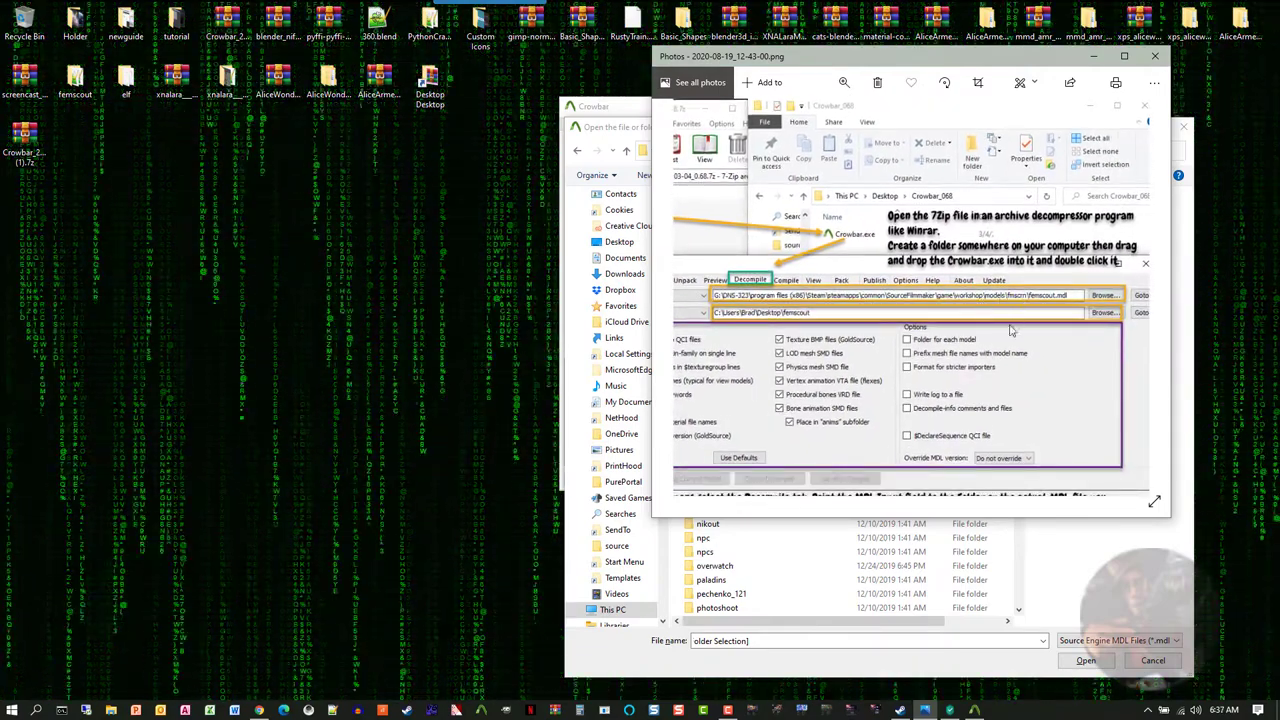
# Step: Switch back to Crowbar's file dialog and choose femscout.mdl from the fmscrn folder as the MDL input
pyautogui.hotkey('alt', 'Tab')
pyautogui.scroll(3, 720, 392)
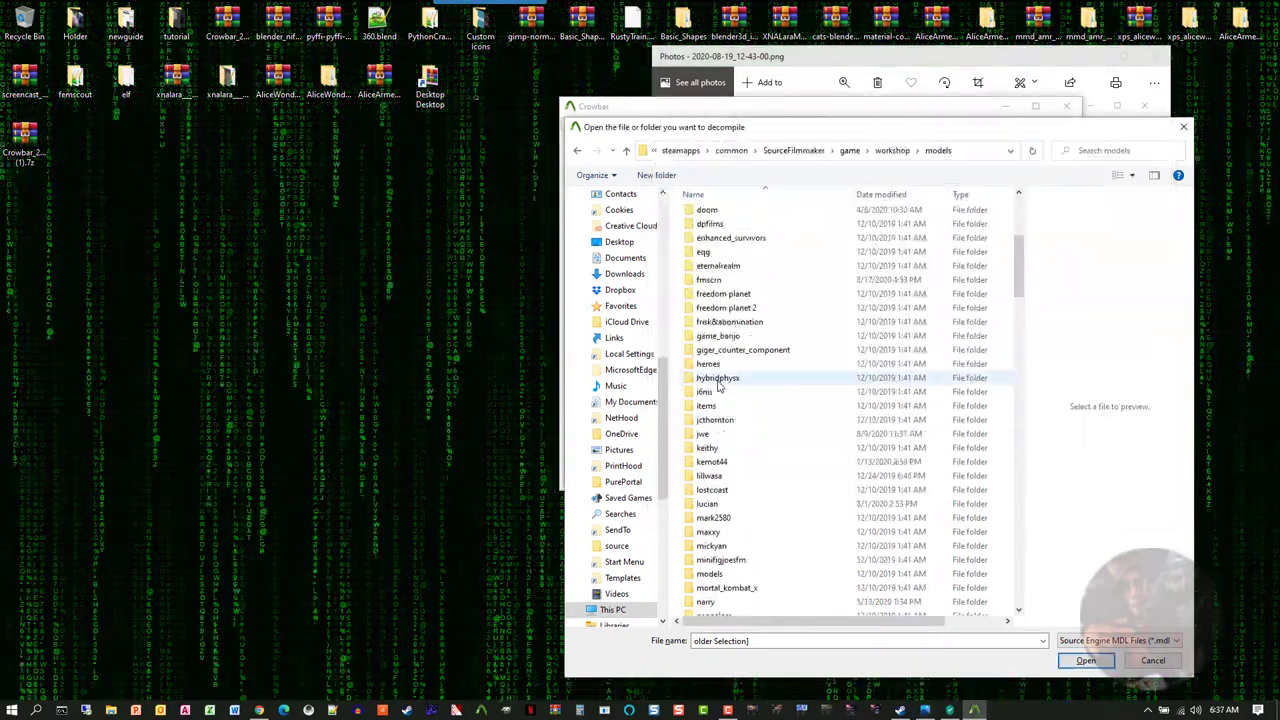
pyautogui.scroll(1, 718, 387)
pyautogui.doubleClick(785, 322)
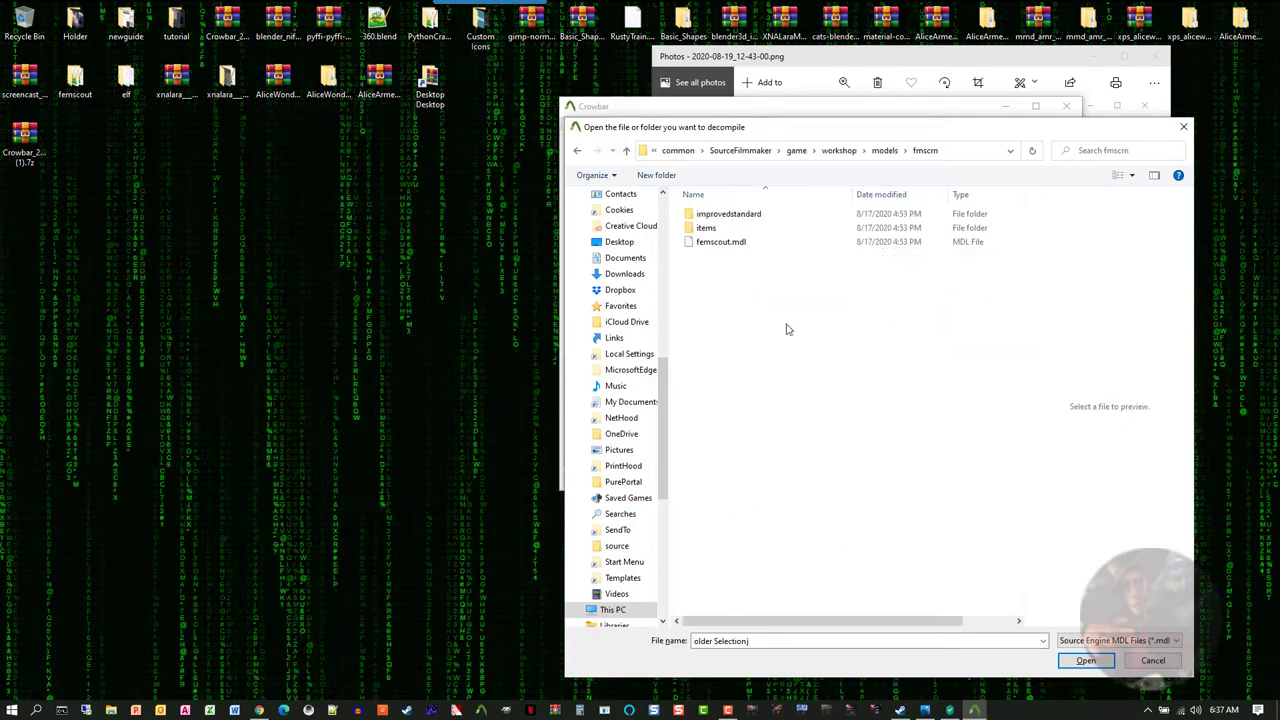
pyautogui.doubleClick(721, 242)
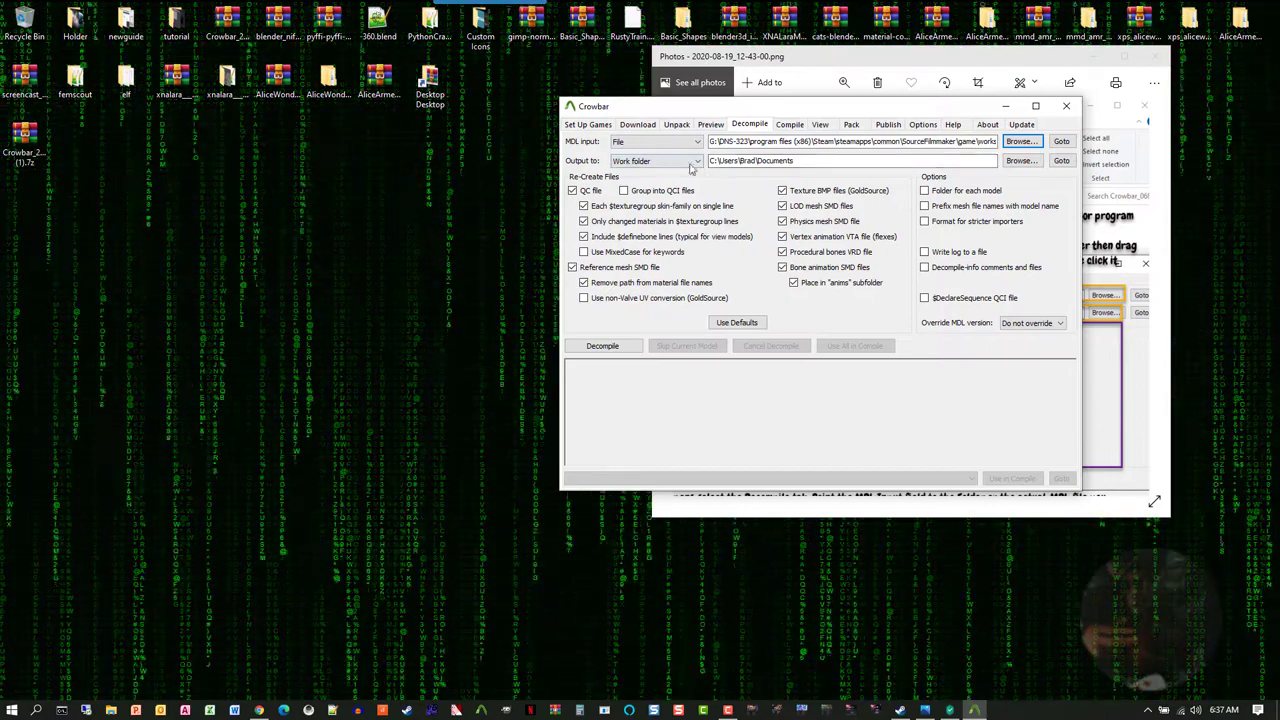
# Step: Set the decompile output to Work folder and browse to the Desktop for the output folder
pyautogui.click(698, 163)
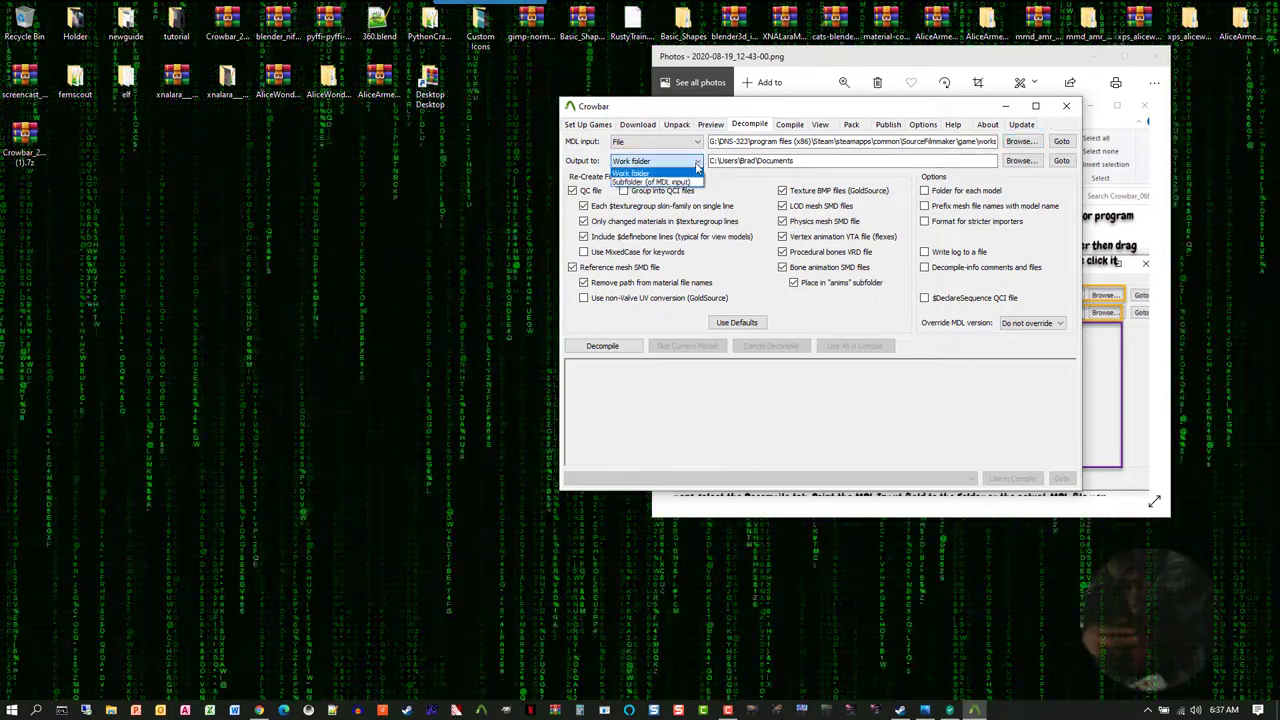
pyautogui.click(640, 174)
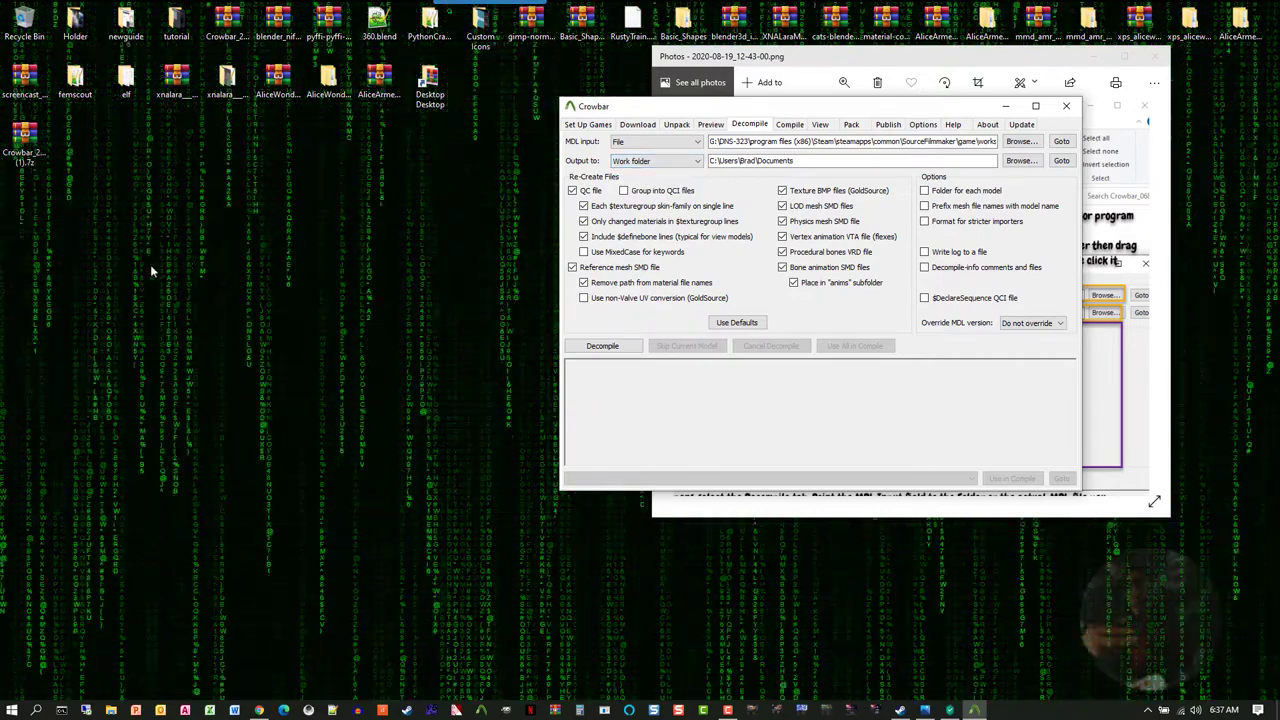
pyautogui.click(1019, 160)
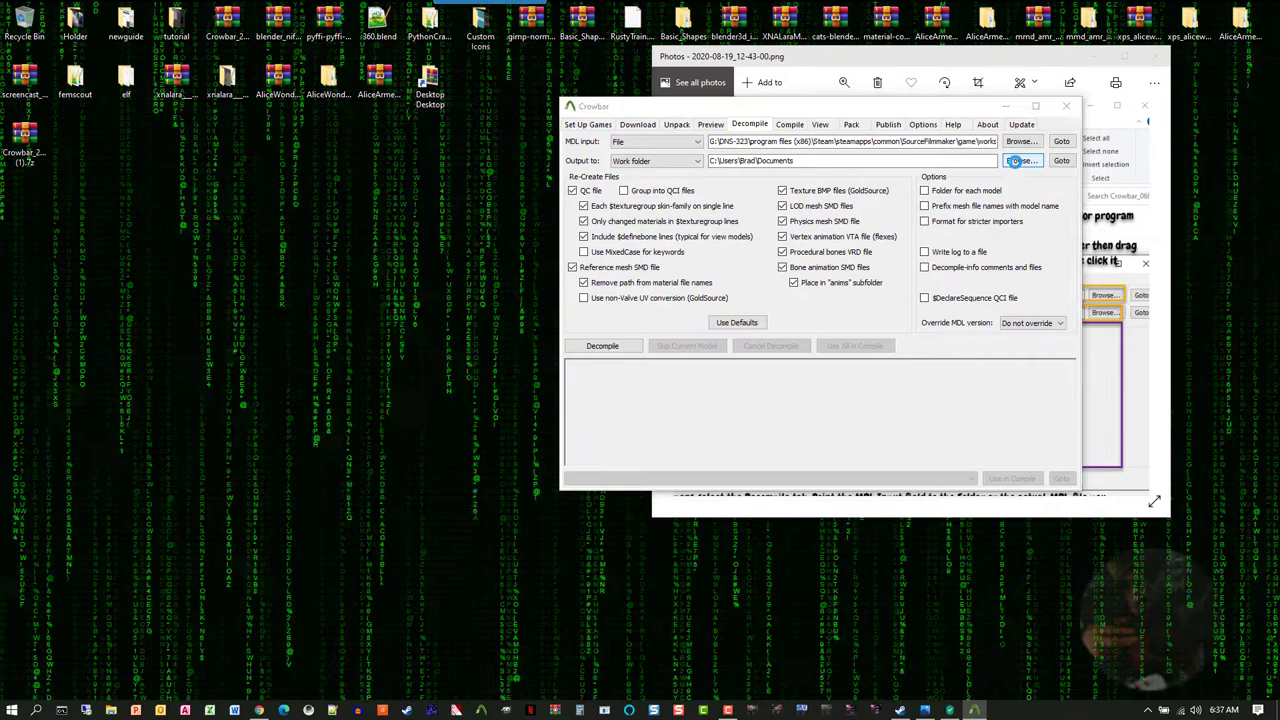
pyautogui.scroll(6, 640, 300)
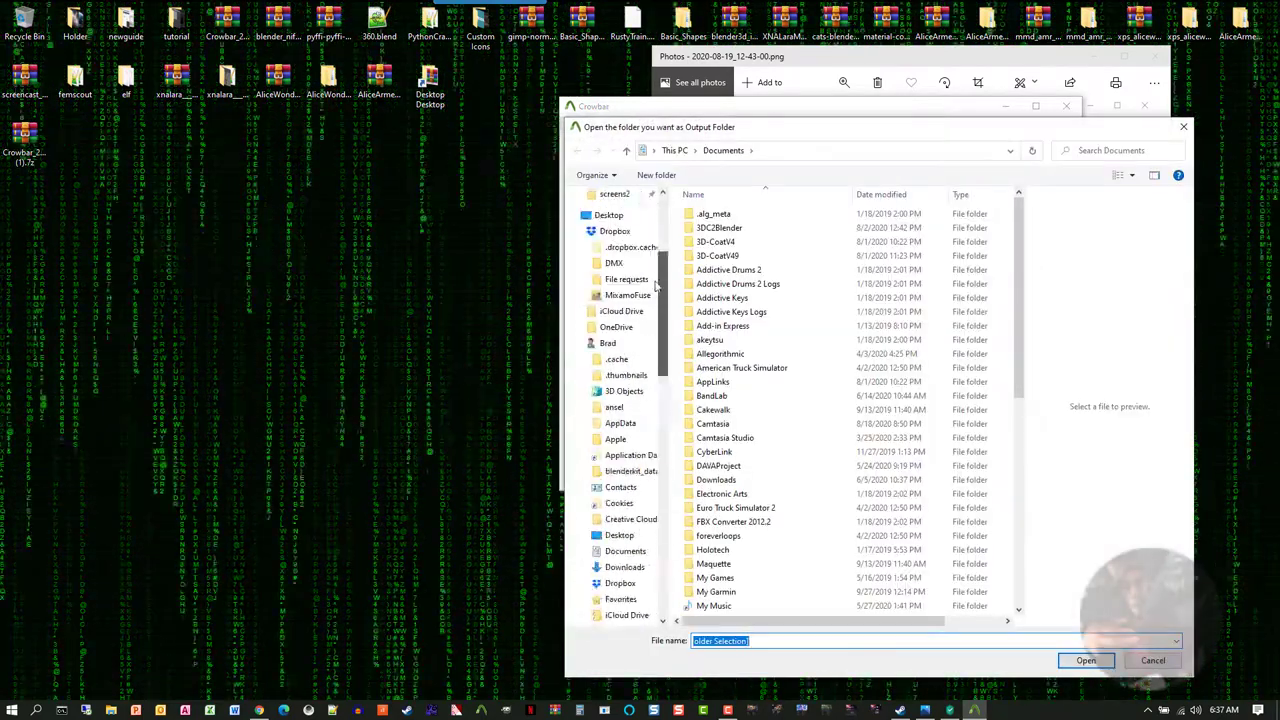
pyautogui.click(616, 216)
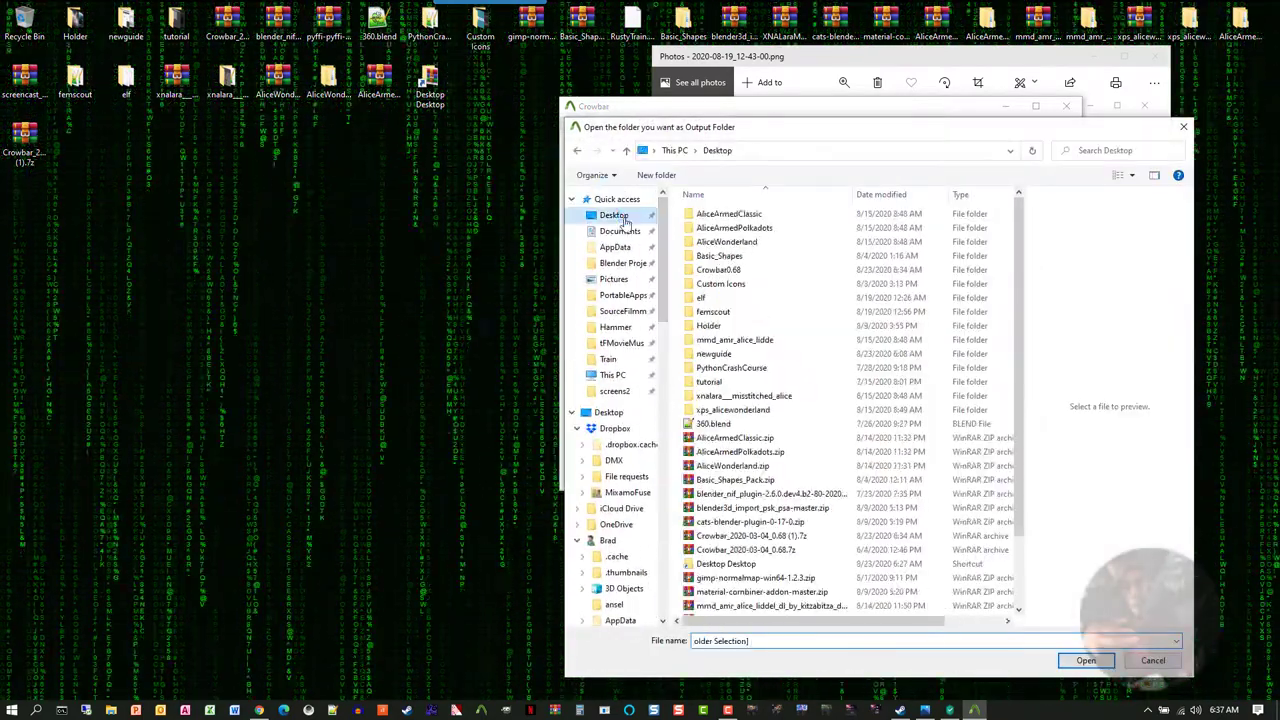
# Step: Create a new folder on the Desktop, try to name it femscout, and decline merging it with the existing folder
pyautogui.rightClick(840, 440)
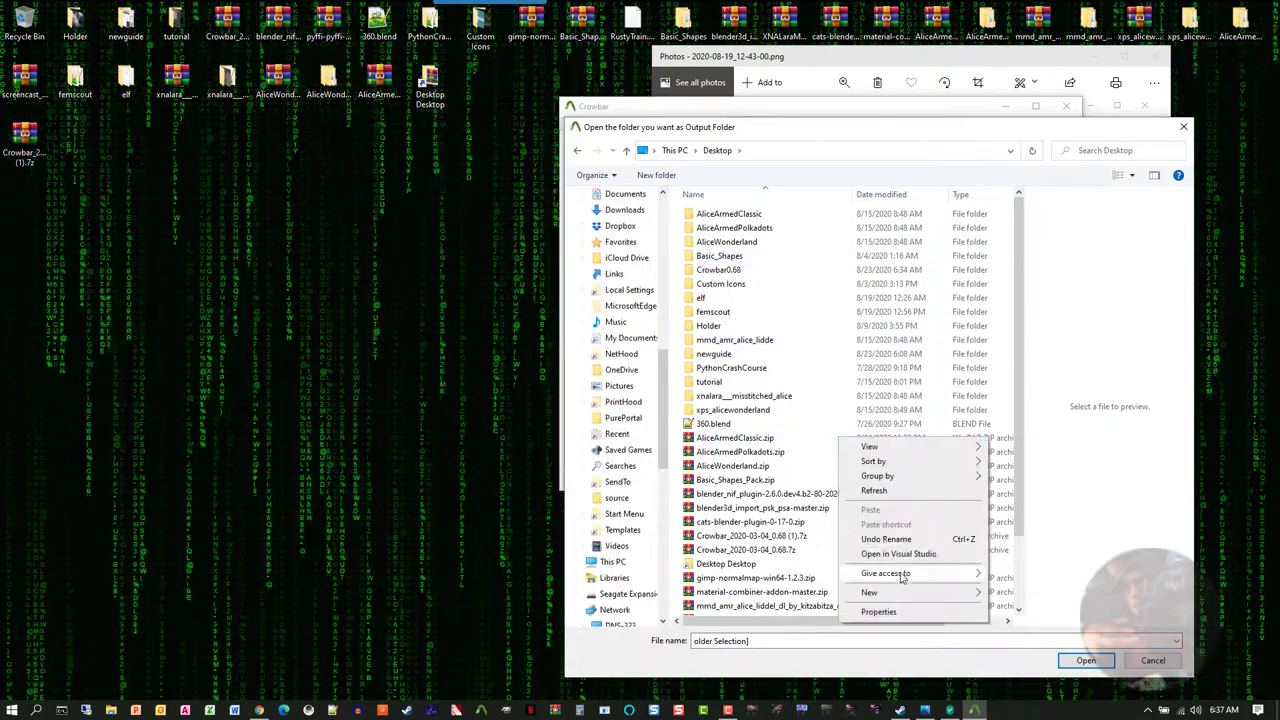
pyautogui.moveTo(895, 594)
pyautogui.click(1010, 443)
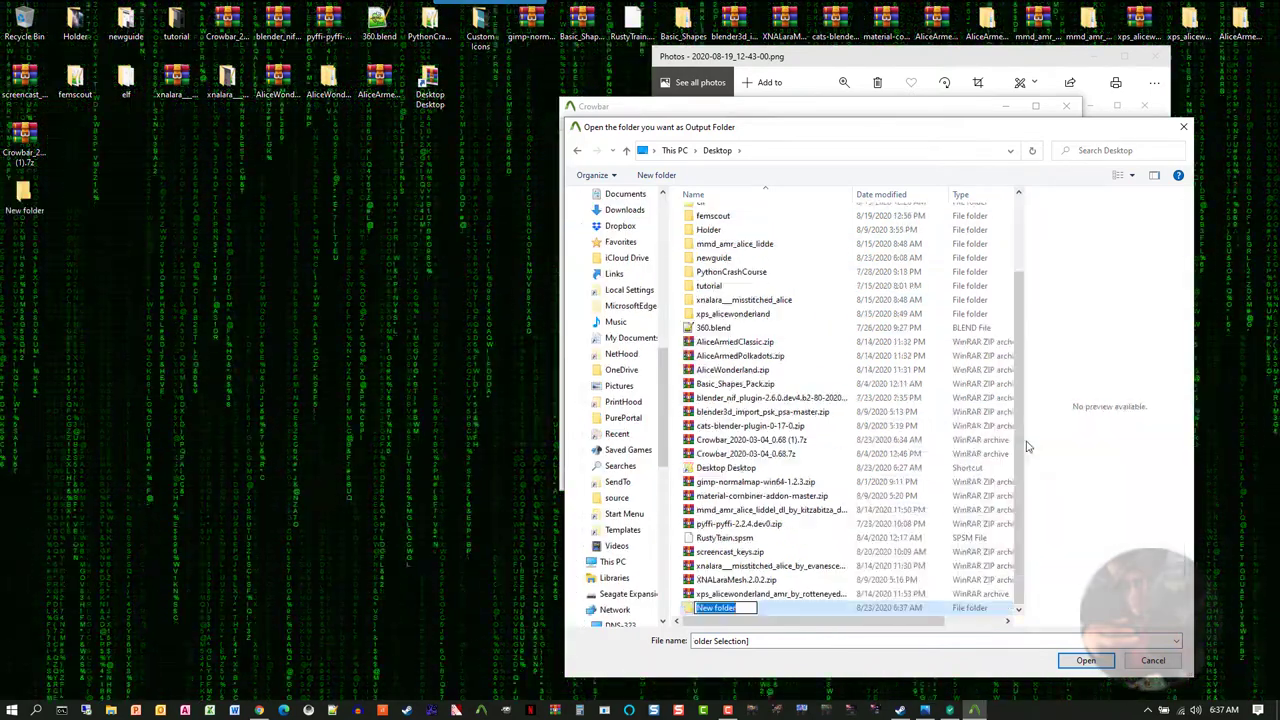
pyautogui.write('f')
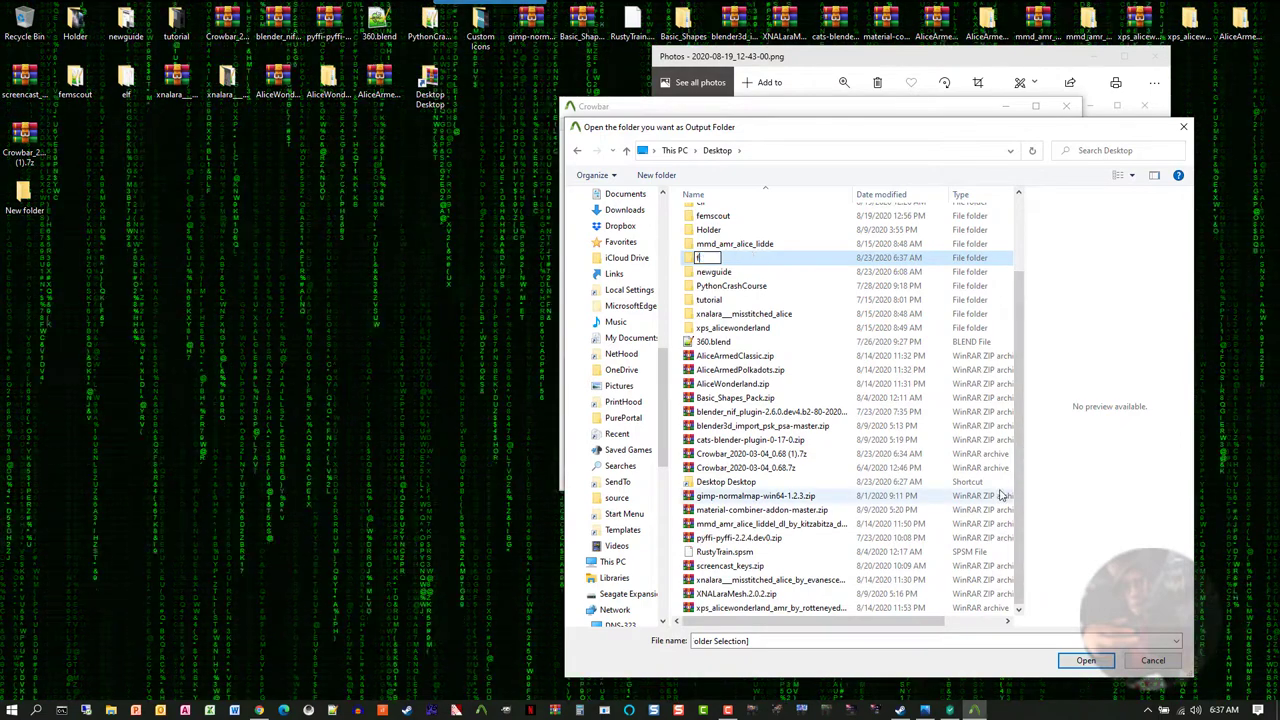
pyautogui.write('emscout')
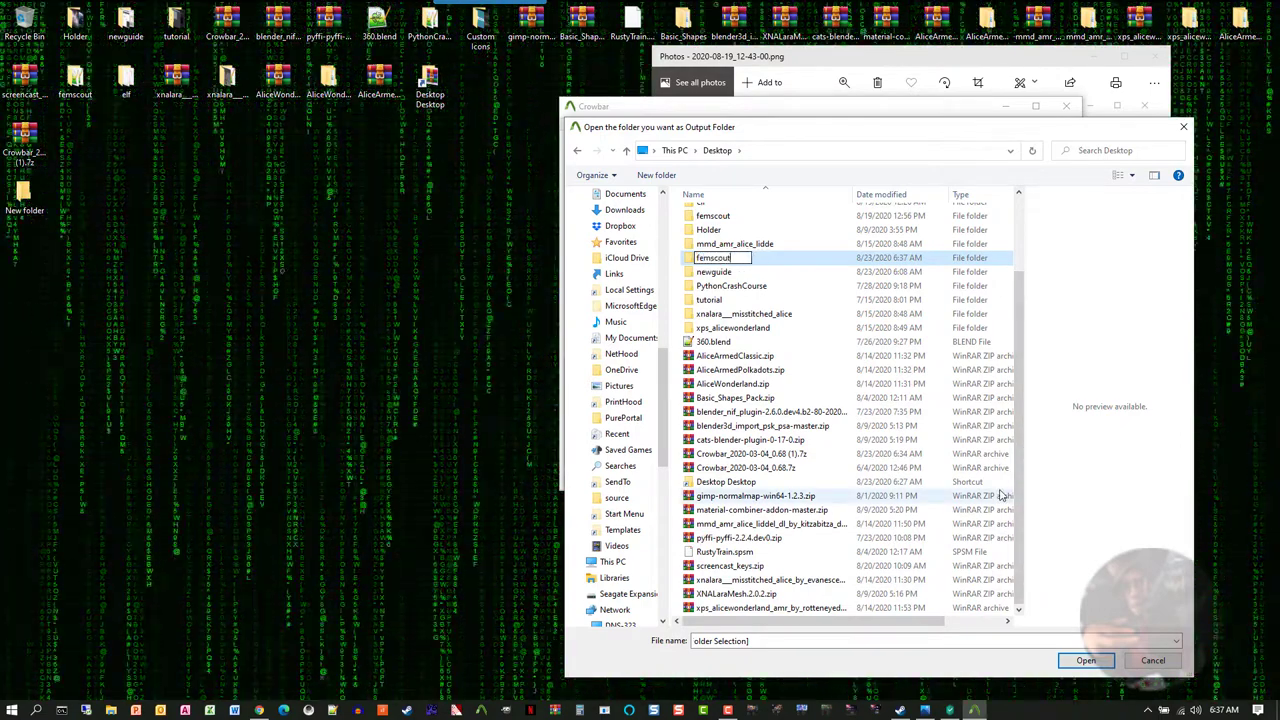
pyautogui.press('Return')
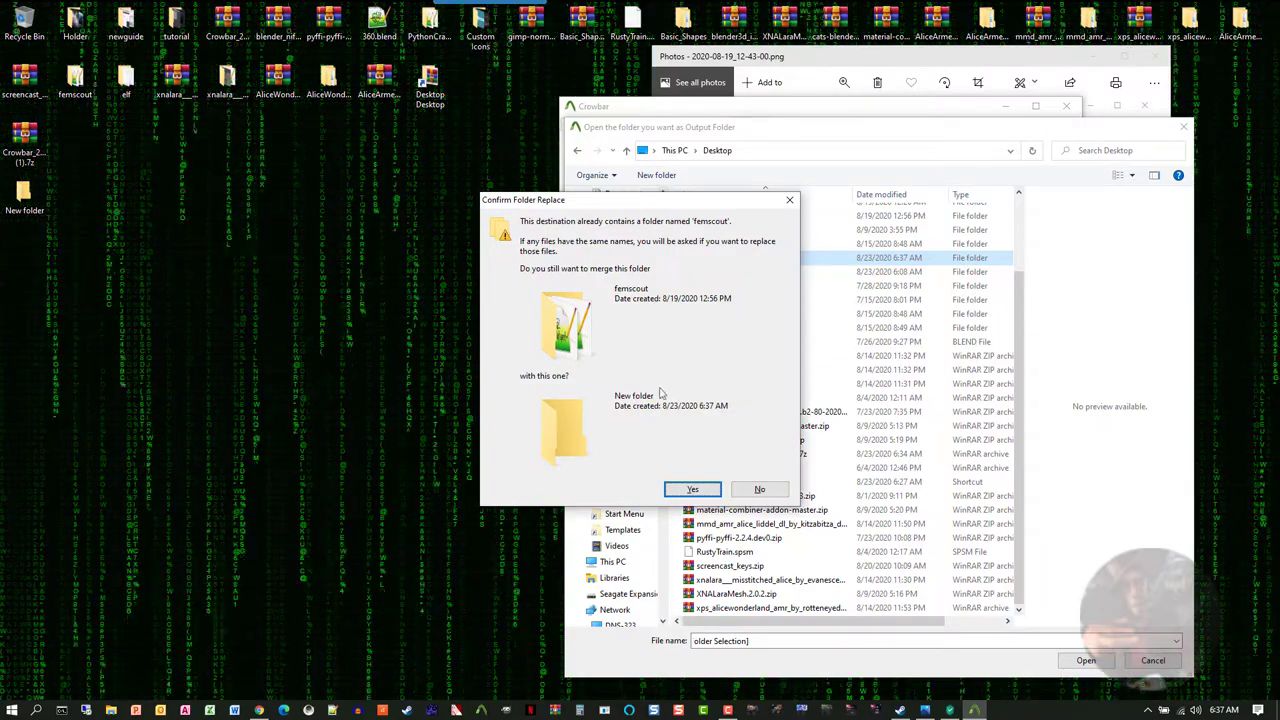
pyautogui.click(756, 490)
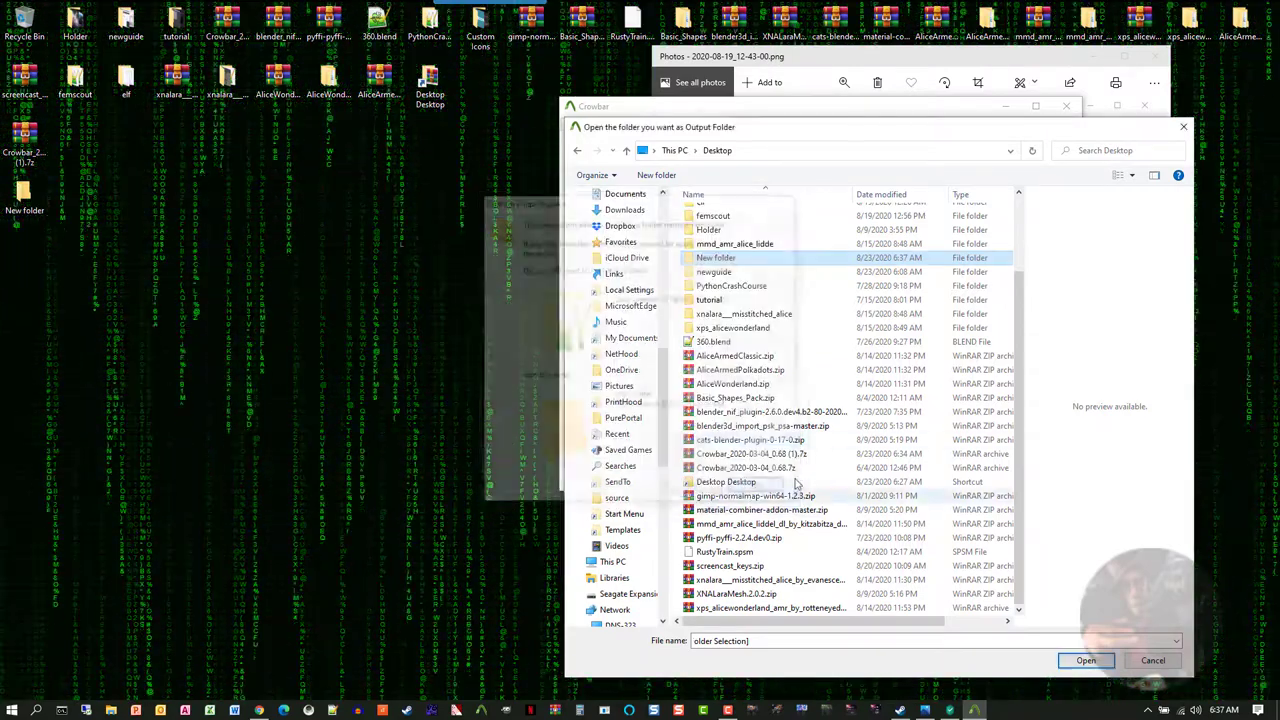
# Step: Rename the new Desktop folder as femscout2 and choose it as the output folder
pyautogui.rightClick(726, 262)
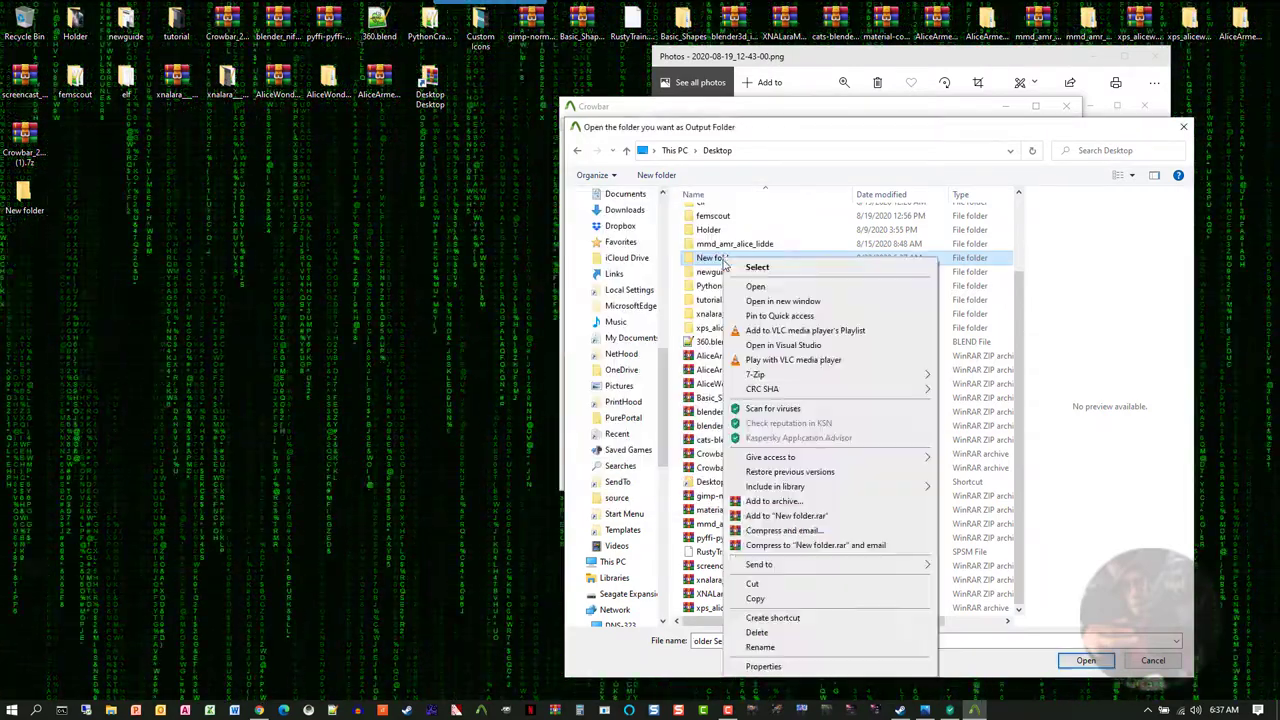
pyautogui.click(762, 647)
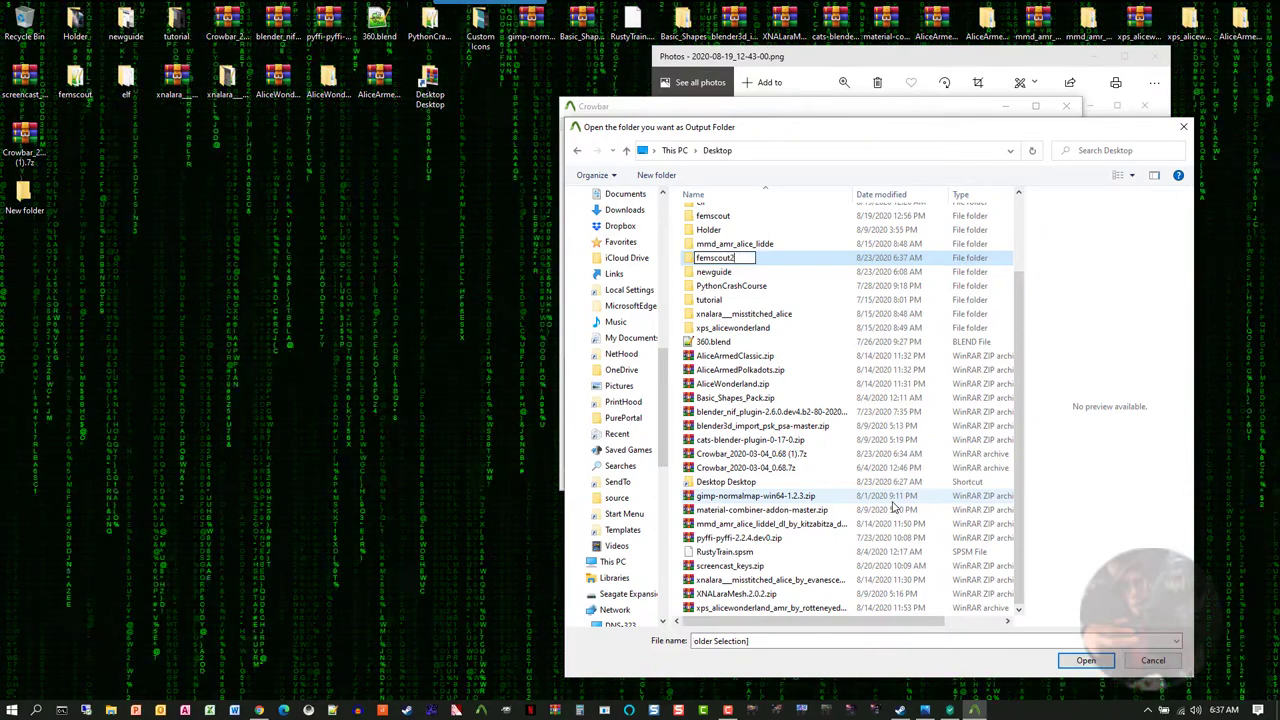
pyautogui.press('Return')
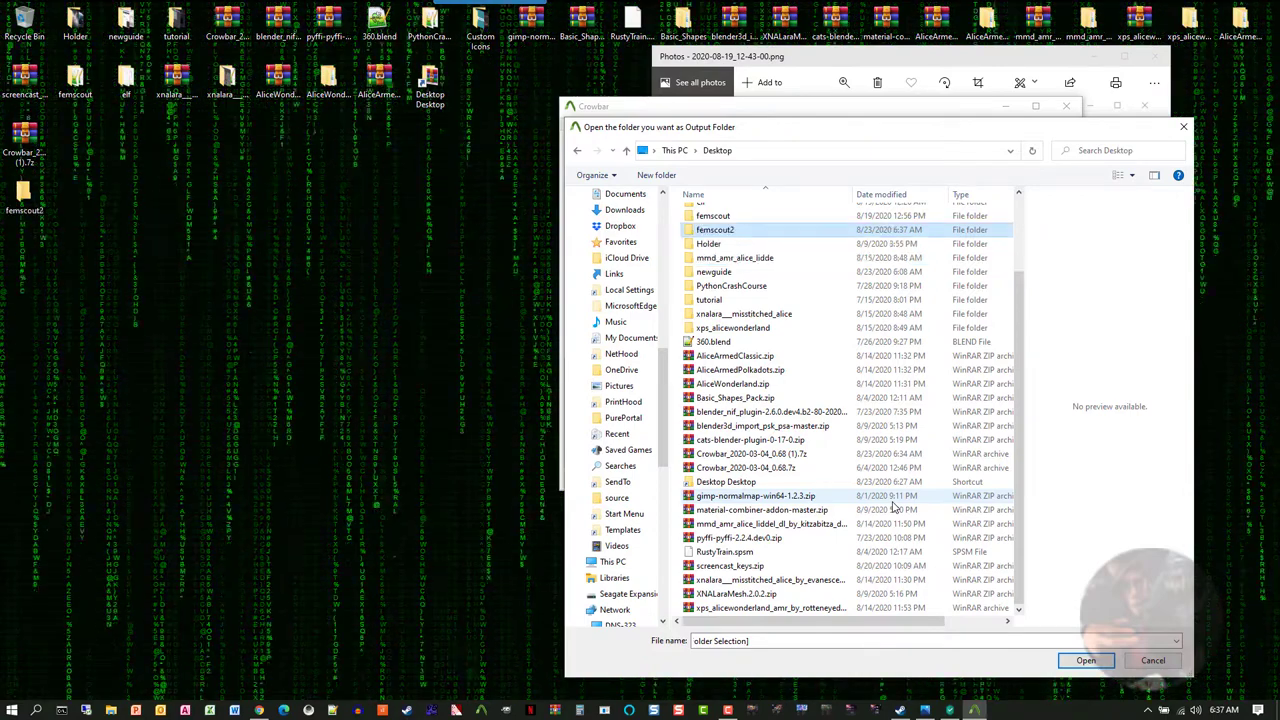
pyautogui.doubleClick(728, 233)
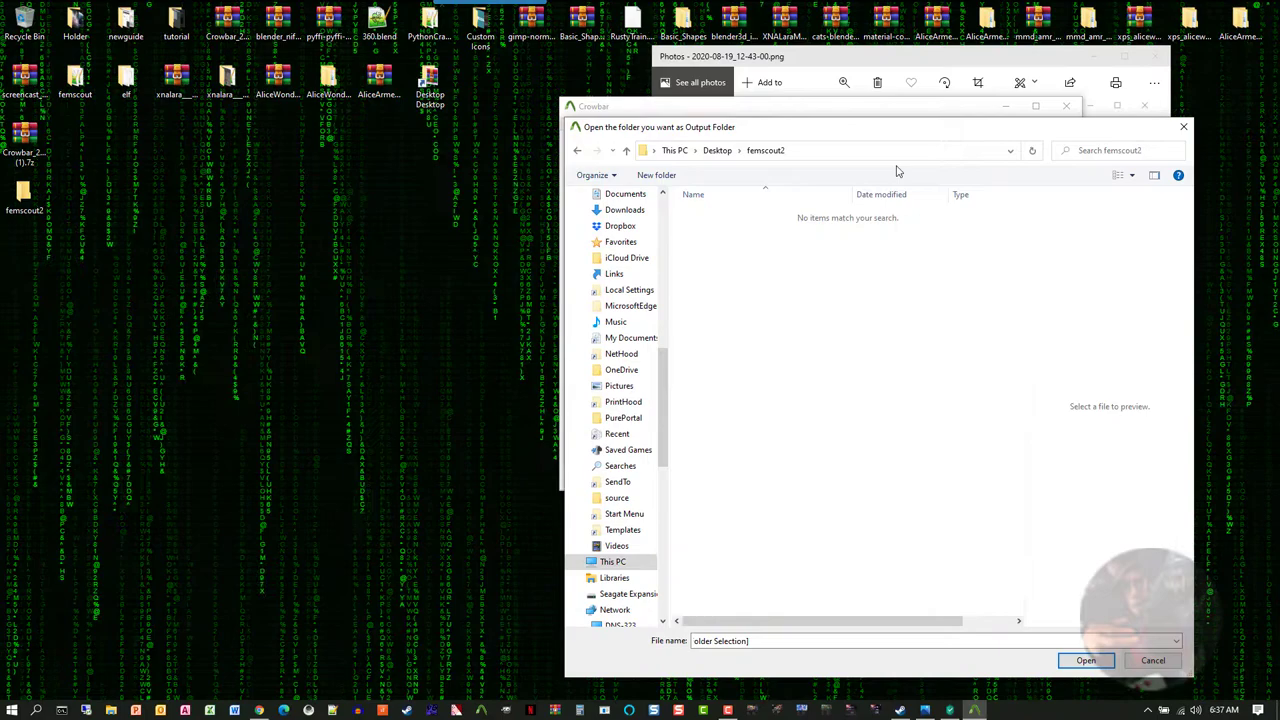
pyautogui.click(1087, 661)
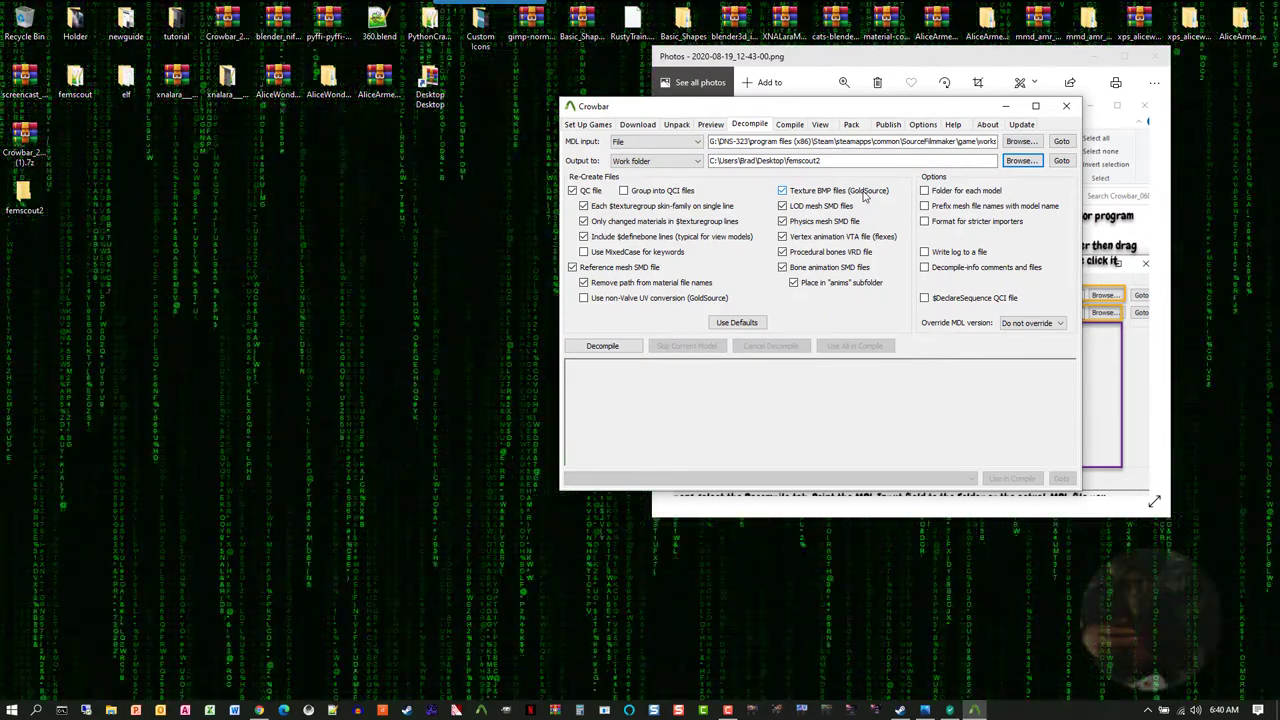
# Step: Exclude Texture BMP files (GoldSource), LOD mesh SMD files and the Physics mesh SMD file from the files to re-create
pyautogui.click(796, 196)
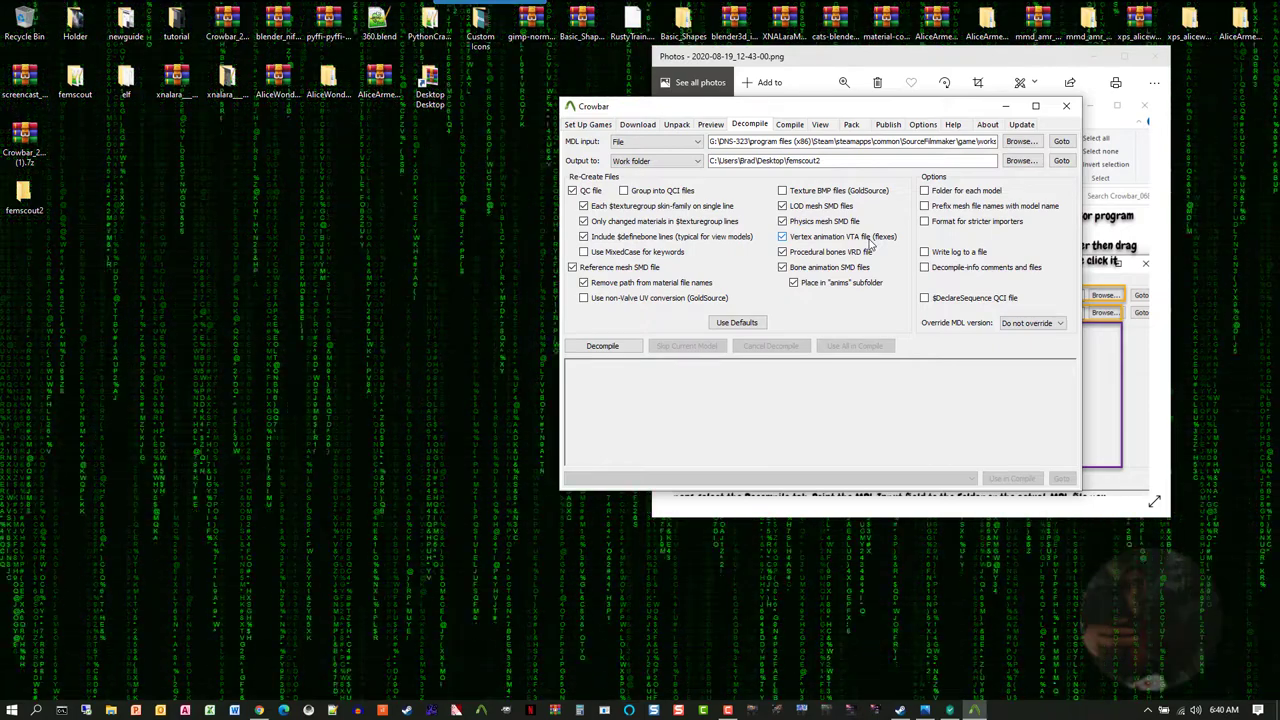
pyautogui.click(783, 206)
pyautogui.click(783, 206)
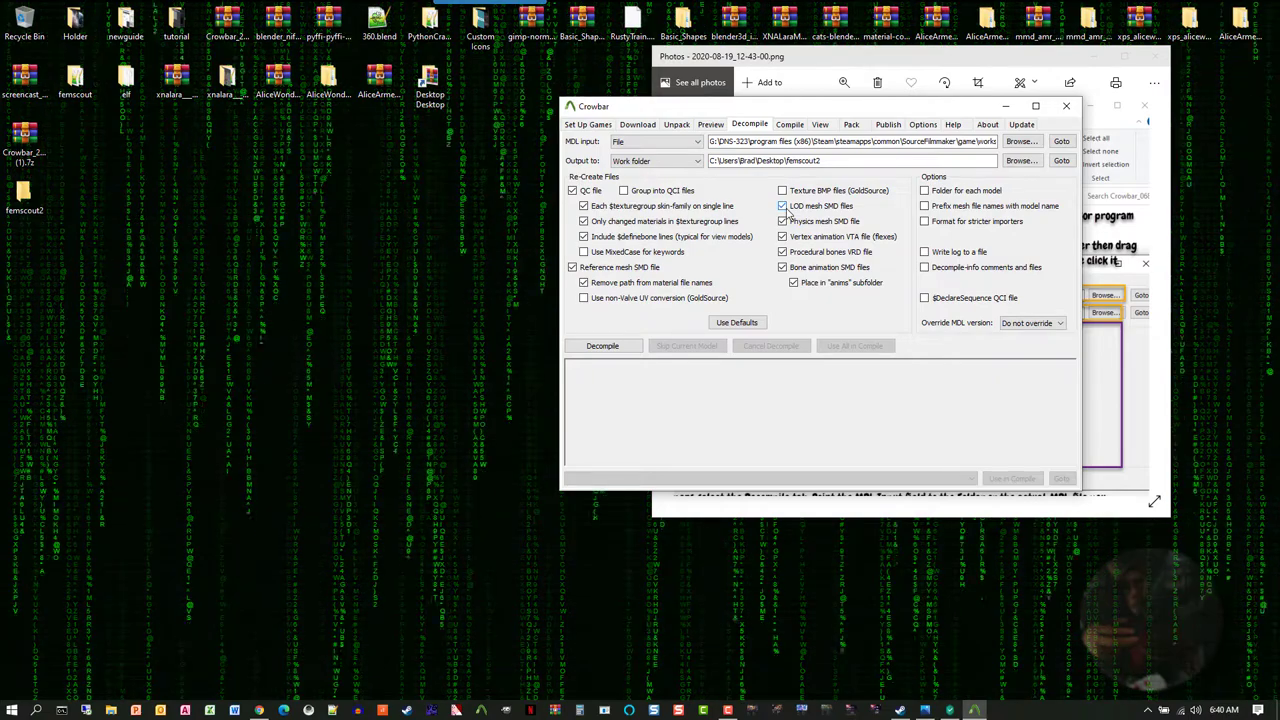
pyautogui.click(783, 206)
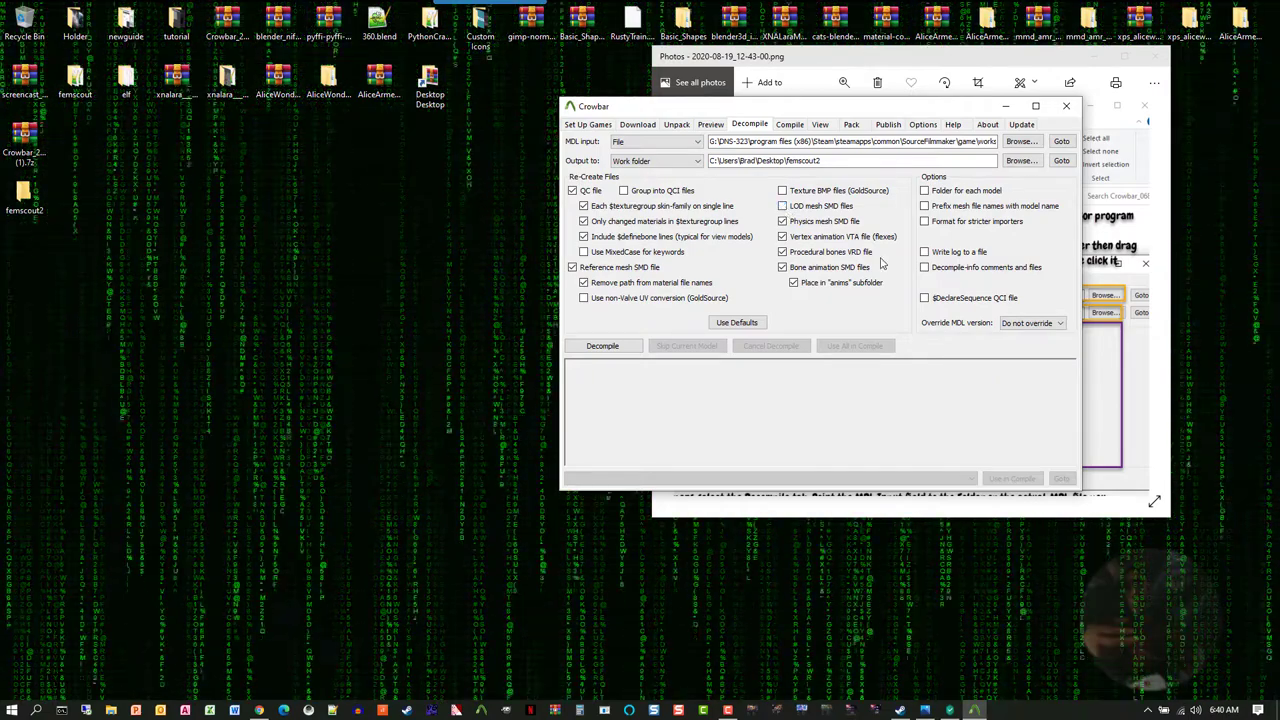
pyautogui.click(782, 221)
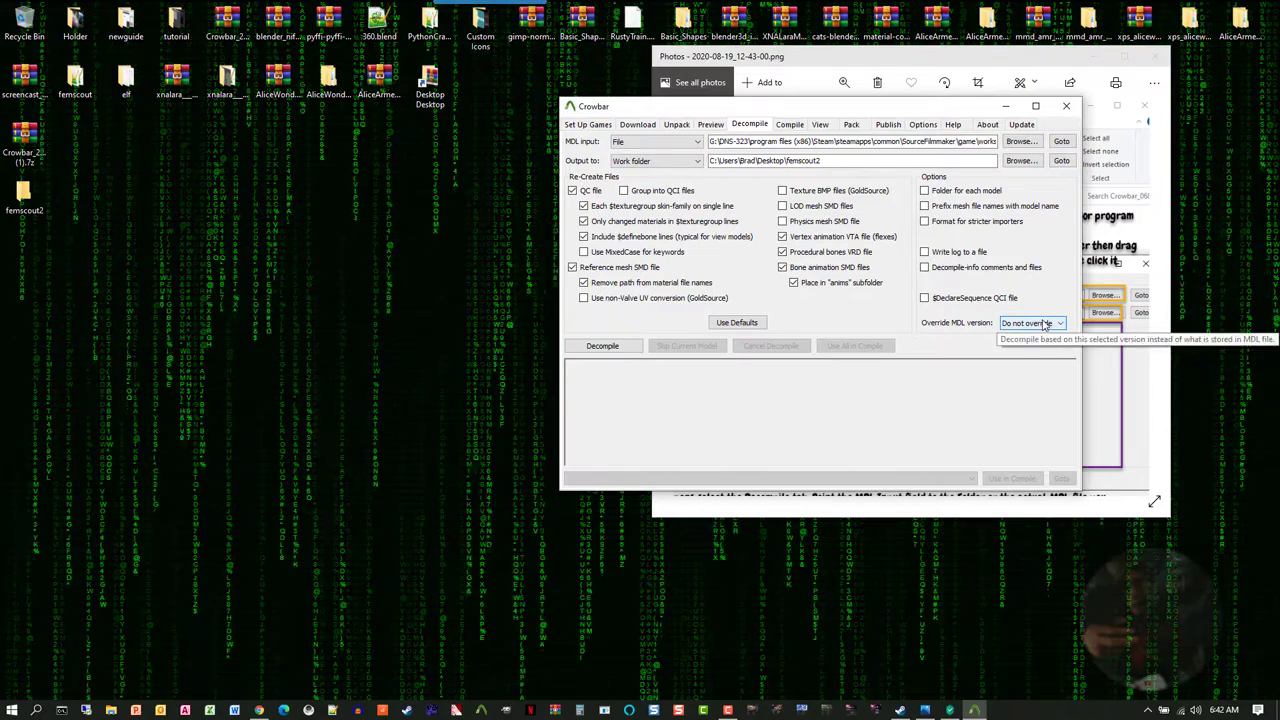
# Step: Check the Override MDL version choices, keep Do not override, and decompile femscout.mdl
pyautogui.click(1045, 323)
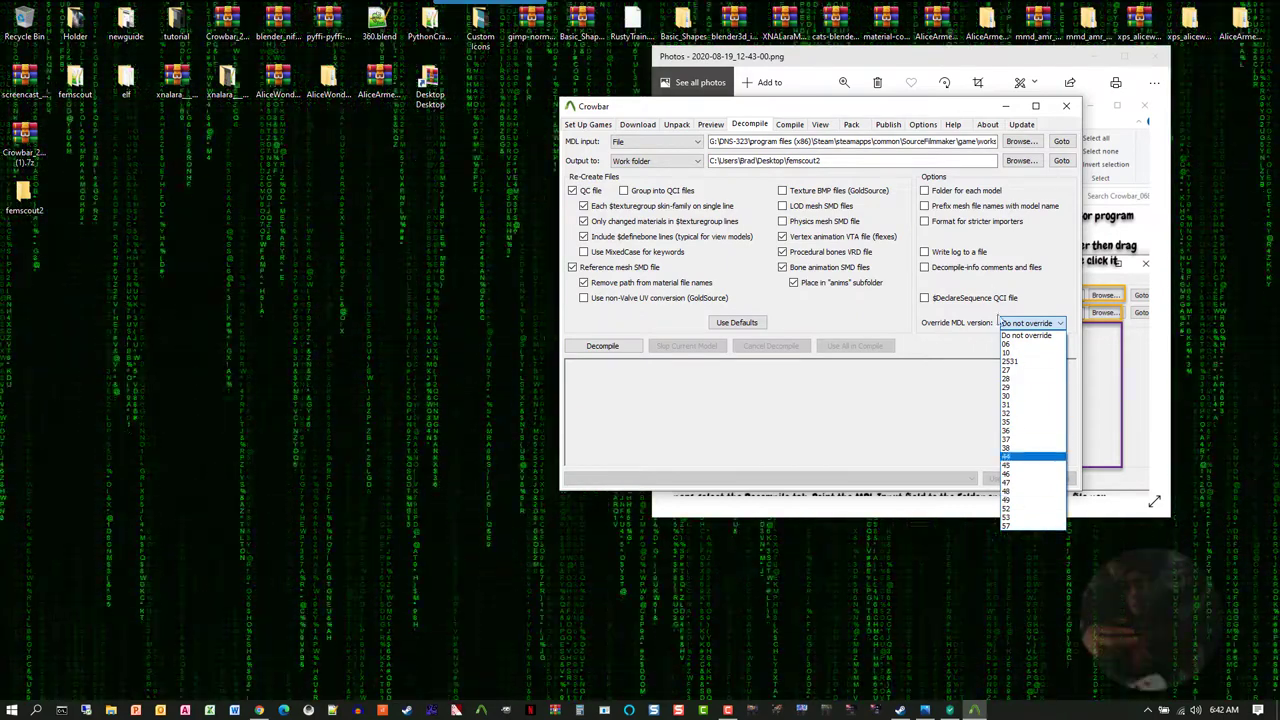
pyautogui.click(925, 313)
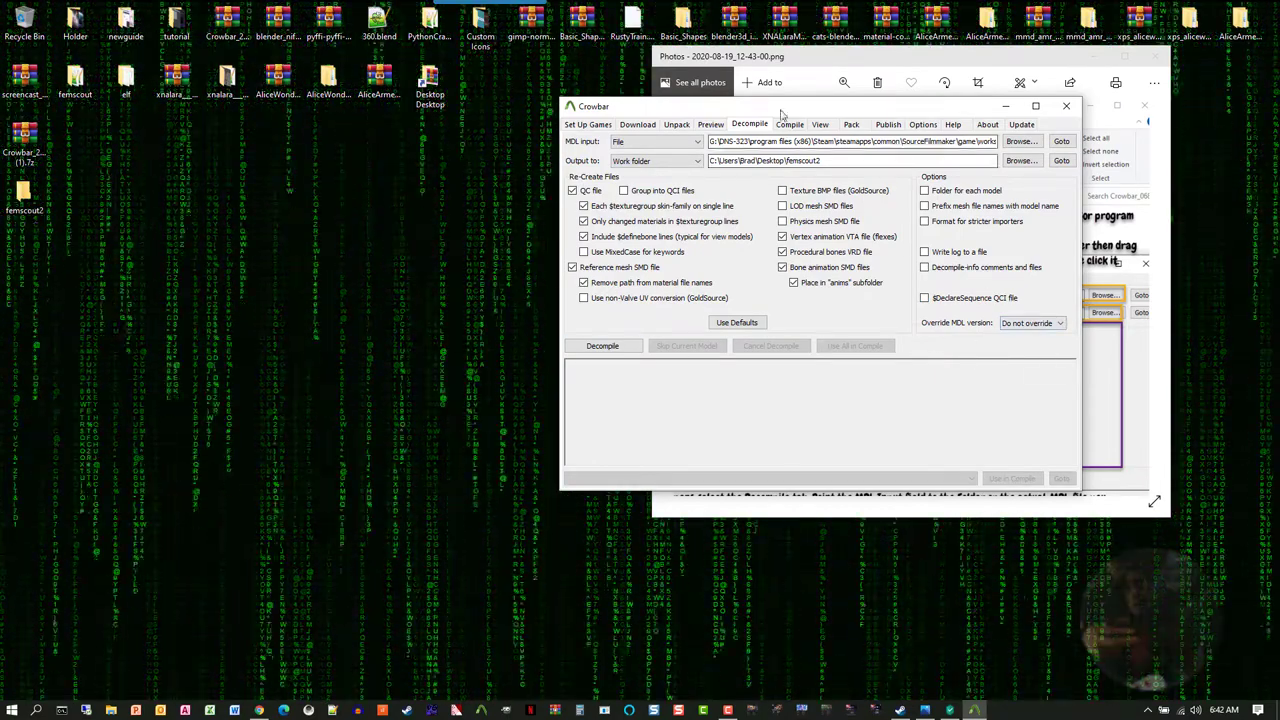
pyautogui.click(602, 347)
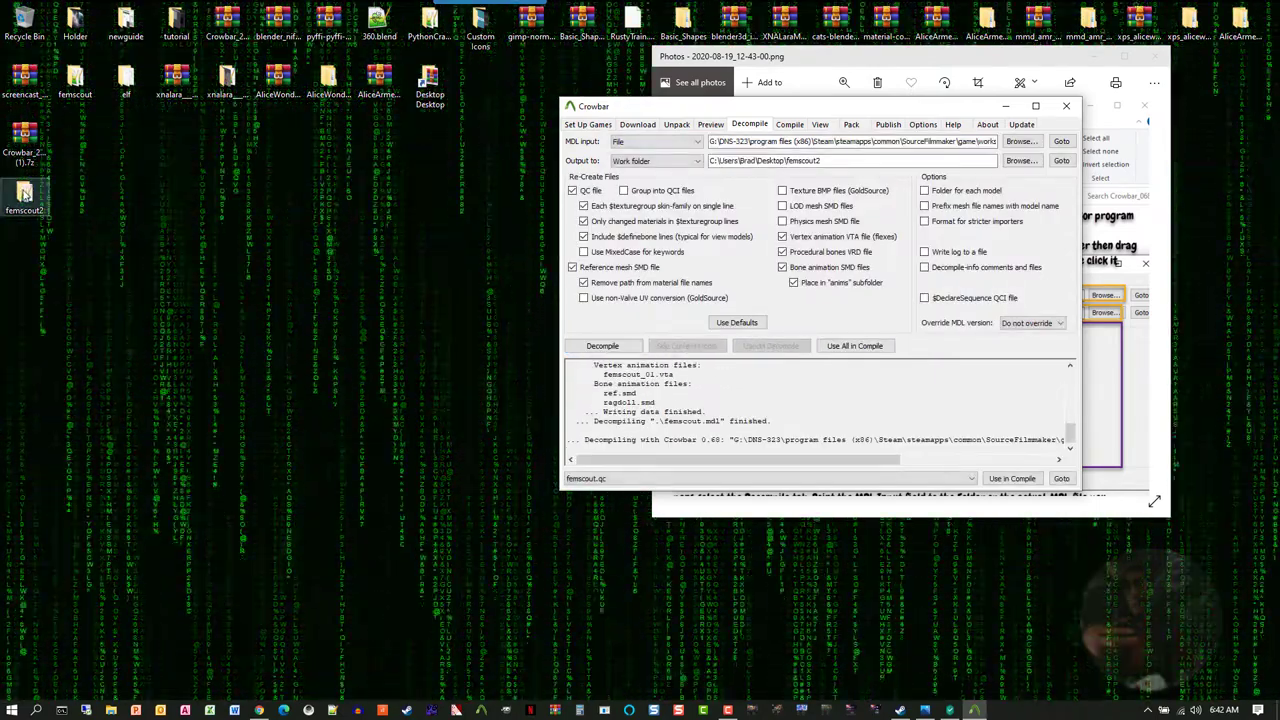
# Step: Examine the decompiled files in the femscout2 folder and its femscout_anims subfolder, and minimize the folder window
pyautogui.click(25, 194)
pyautogui.doubleClick(25, 194)
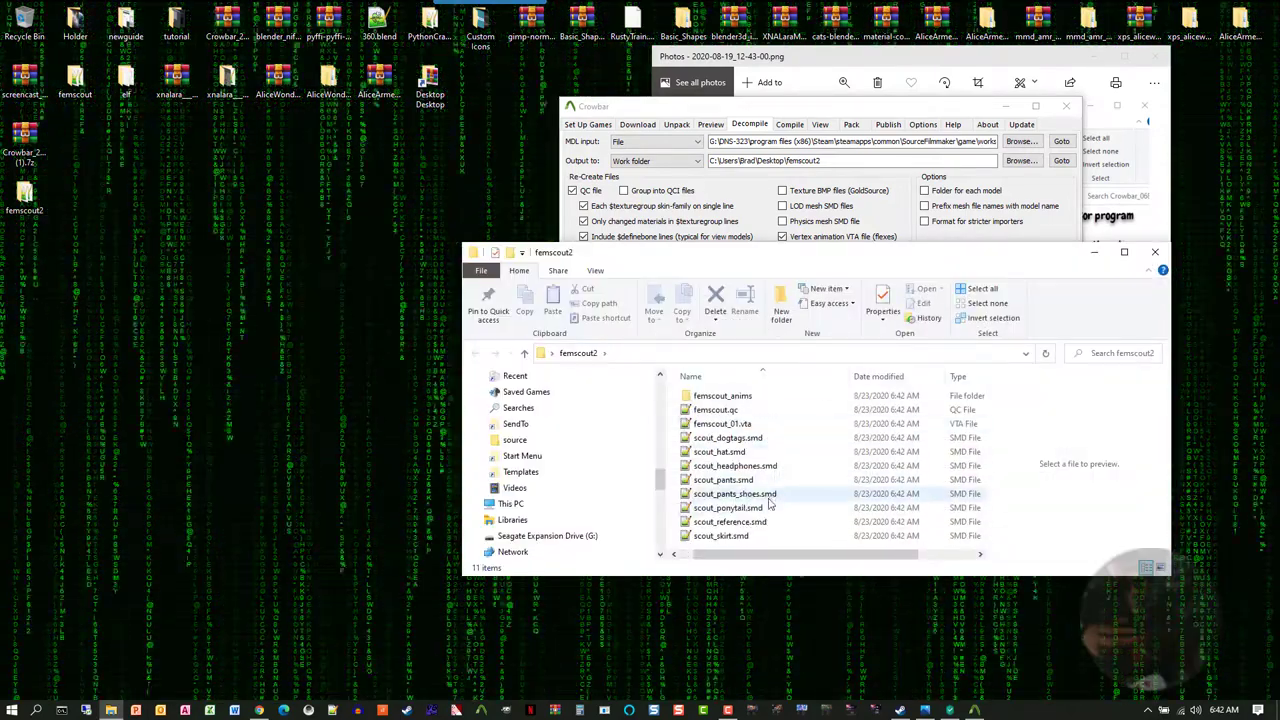
pyautogui.doubleClick(722, 396)
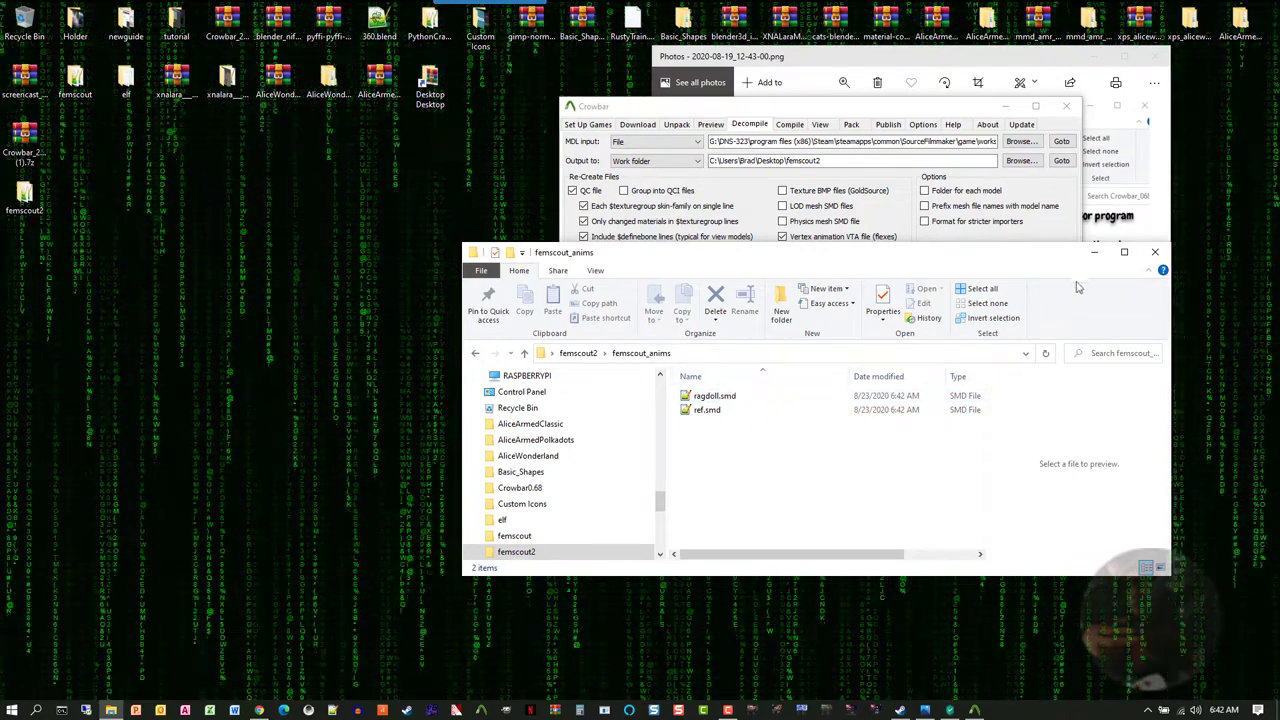
pyautogui.click(1093, 253)
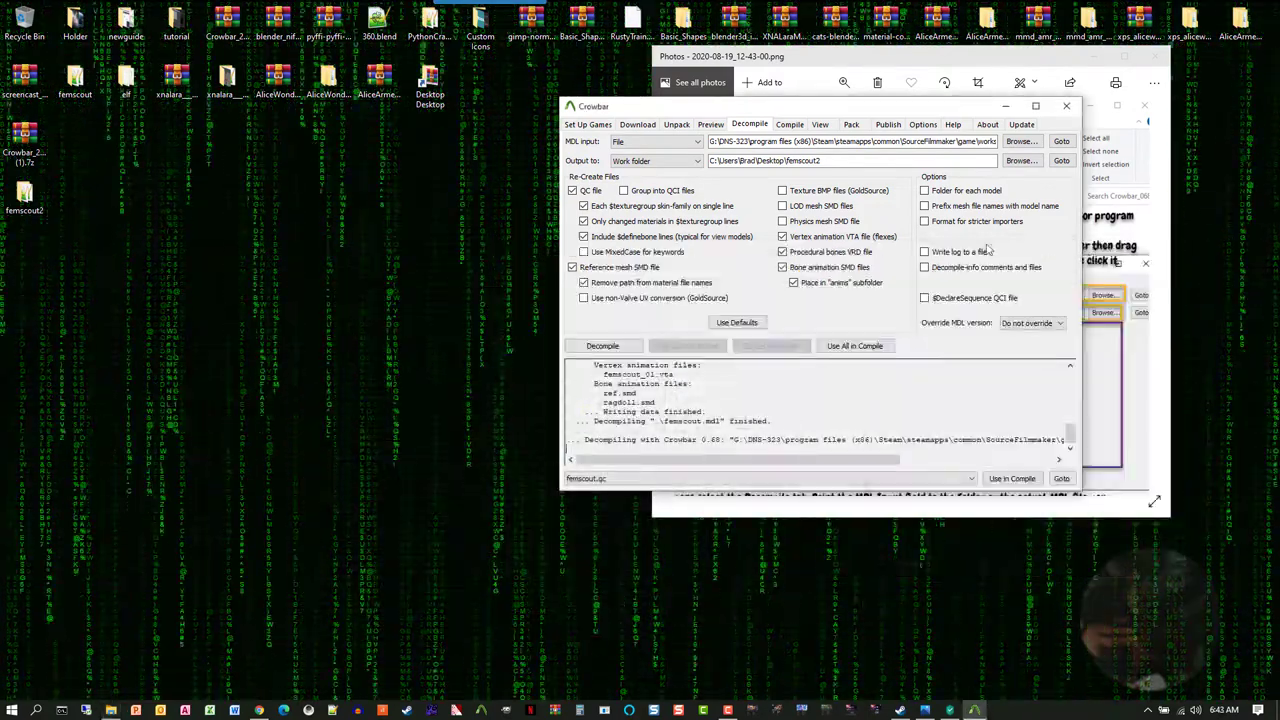
# Step: Set the MDL input to sniper_animations.mdl from the tf\models\player folder inside SourceFilmmaker's game folder
pyautogui.click(1020, 143)
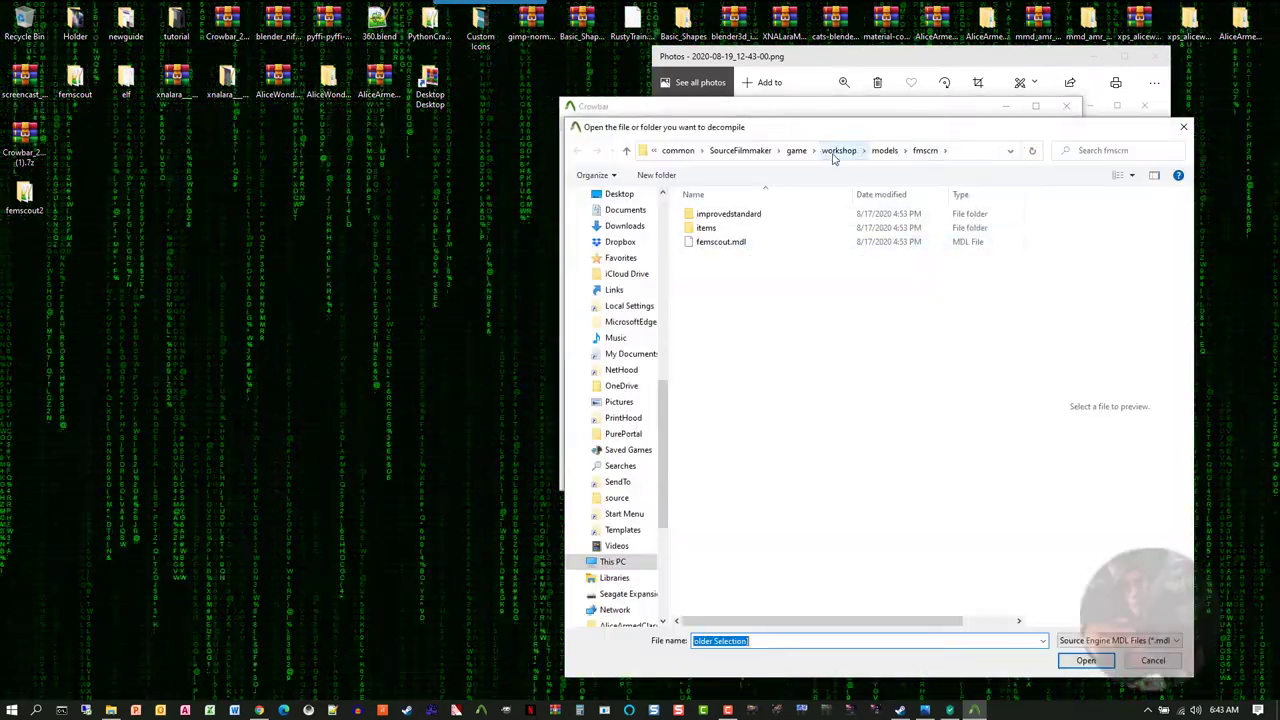
pyautogui.click(799, 152)
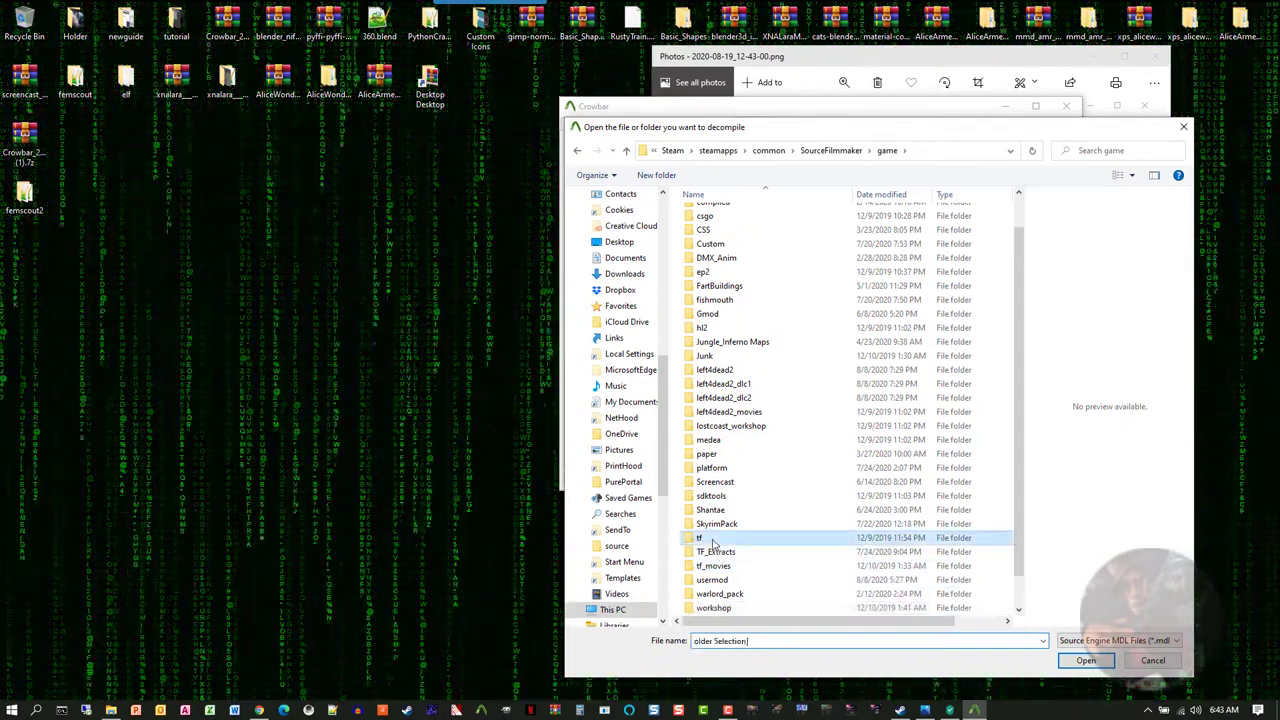
pyautogui.doubleClick(715, 540)
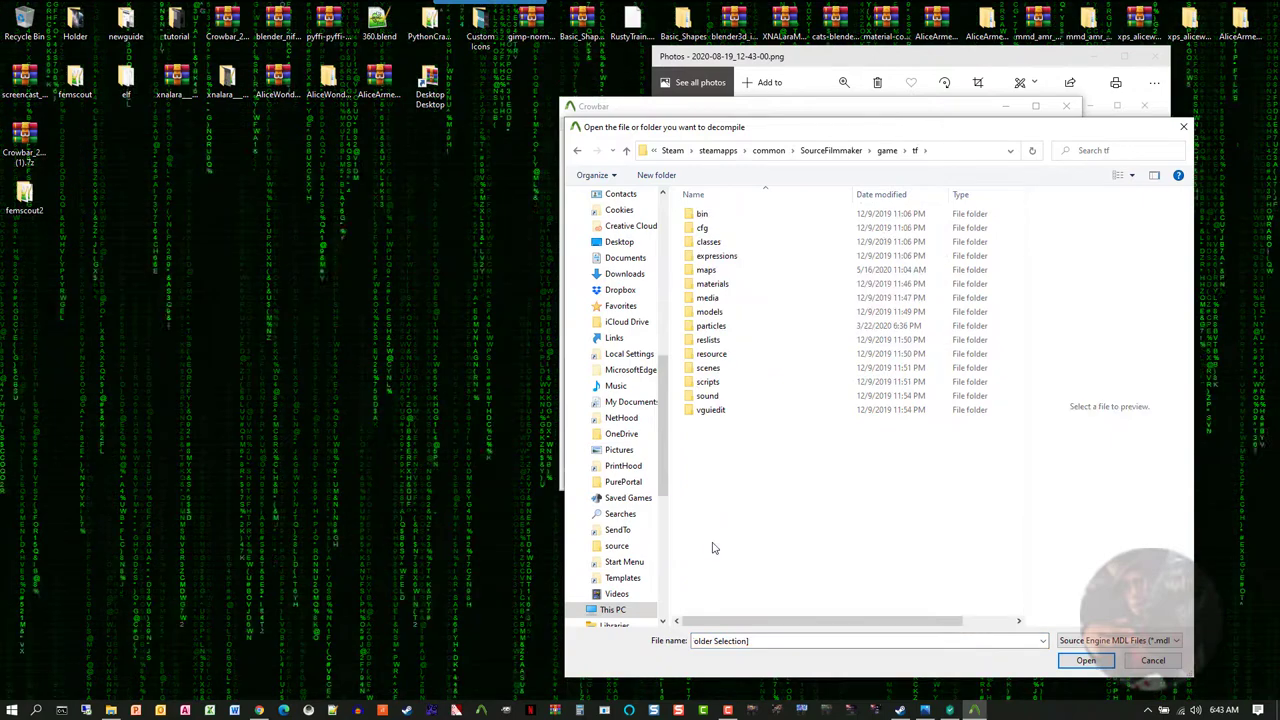
pyautogui.doubleClick(712, 312)
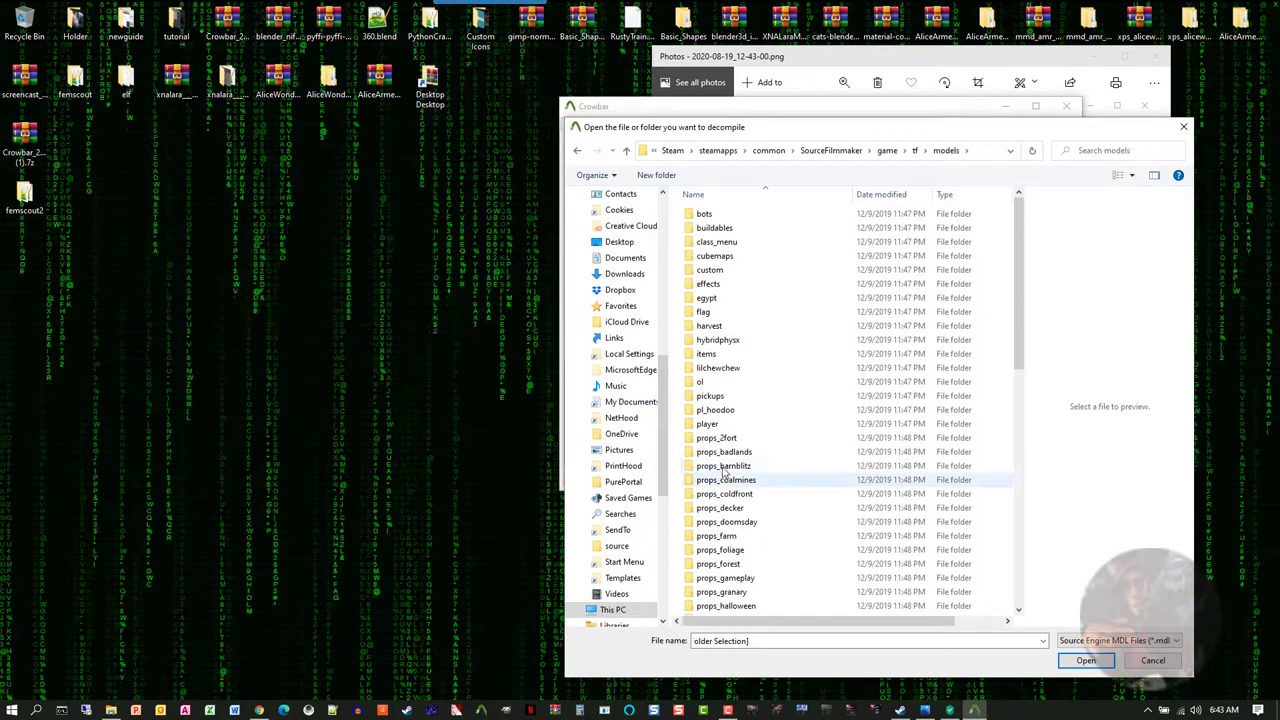
pyautogui.click(714, 425)
pyautogui.doubleClick(716, 428)
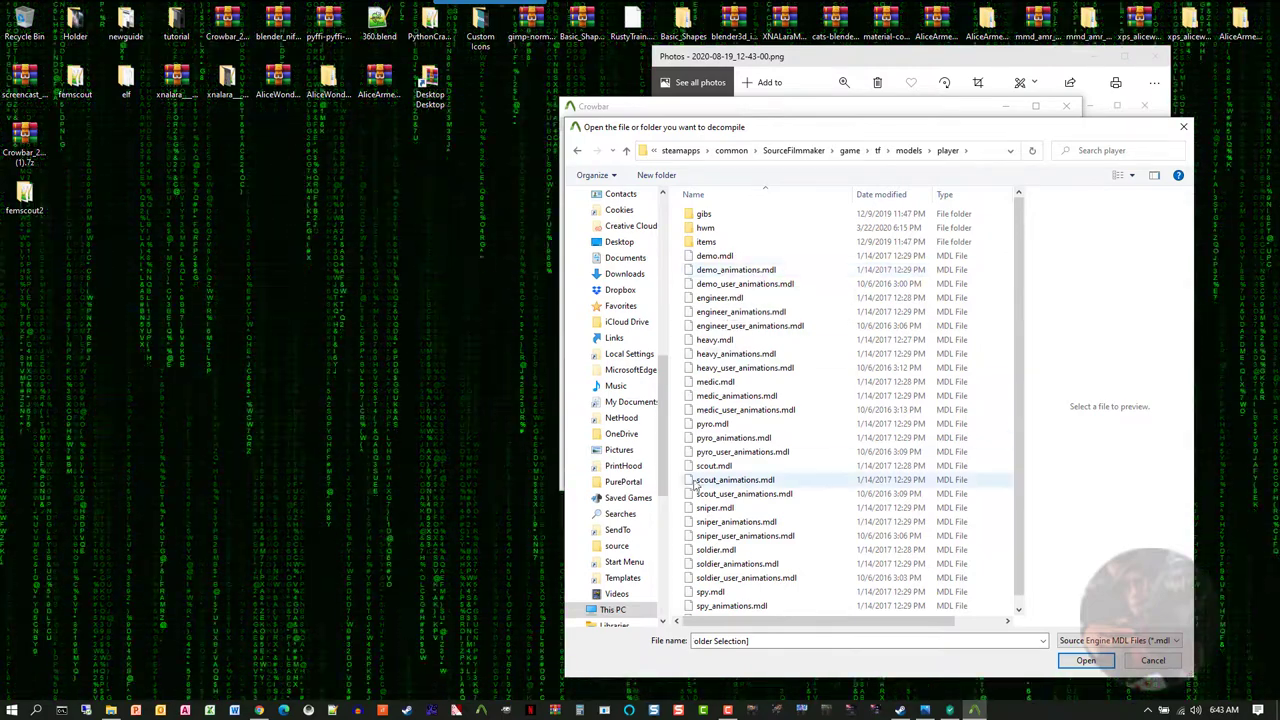
pyautogui.click(729, 527)
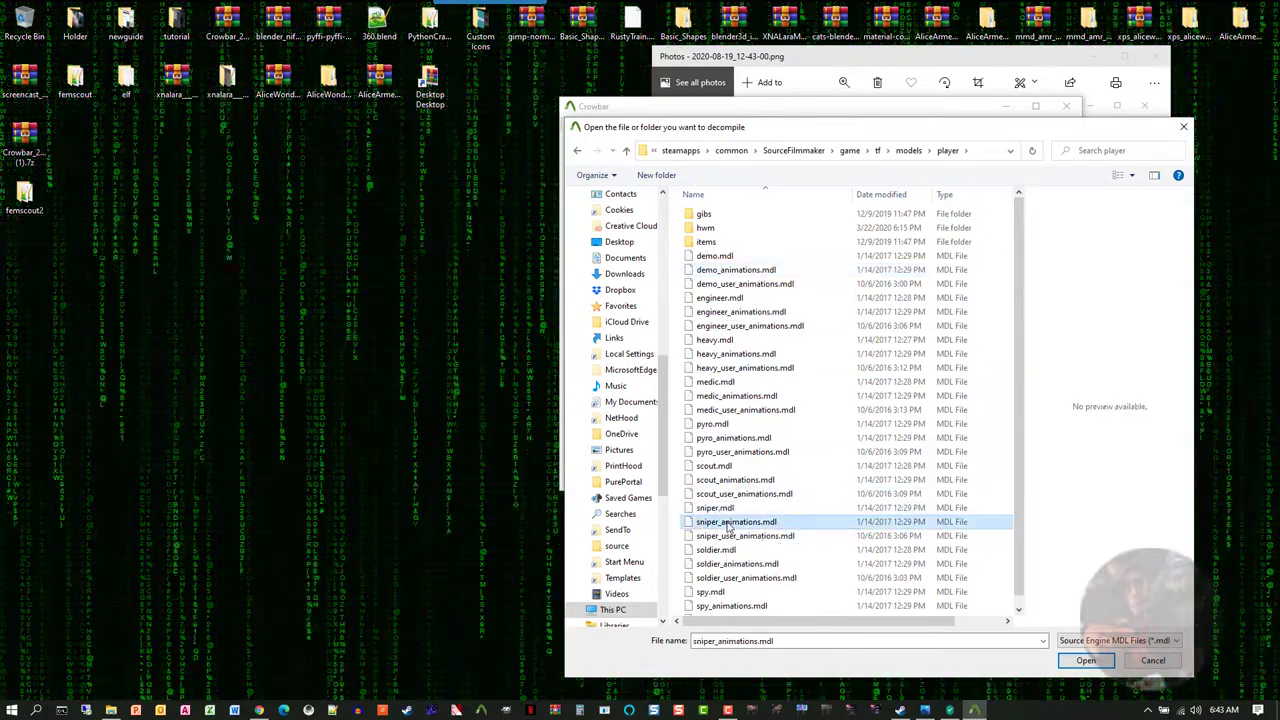
pyautogui.doubleClick(729, 527)
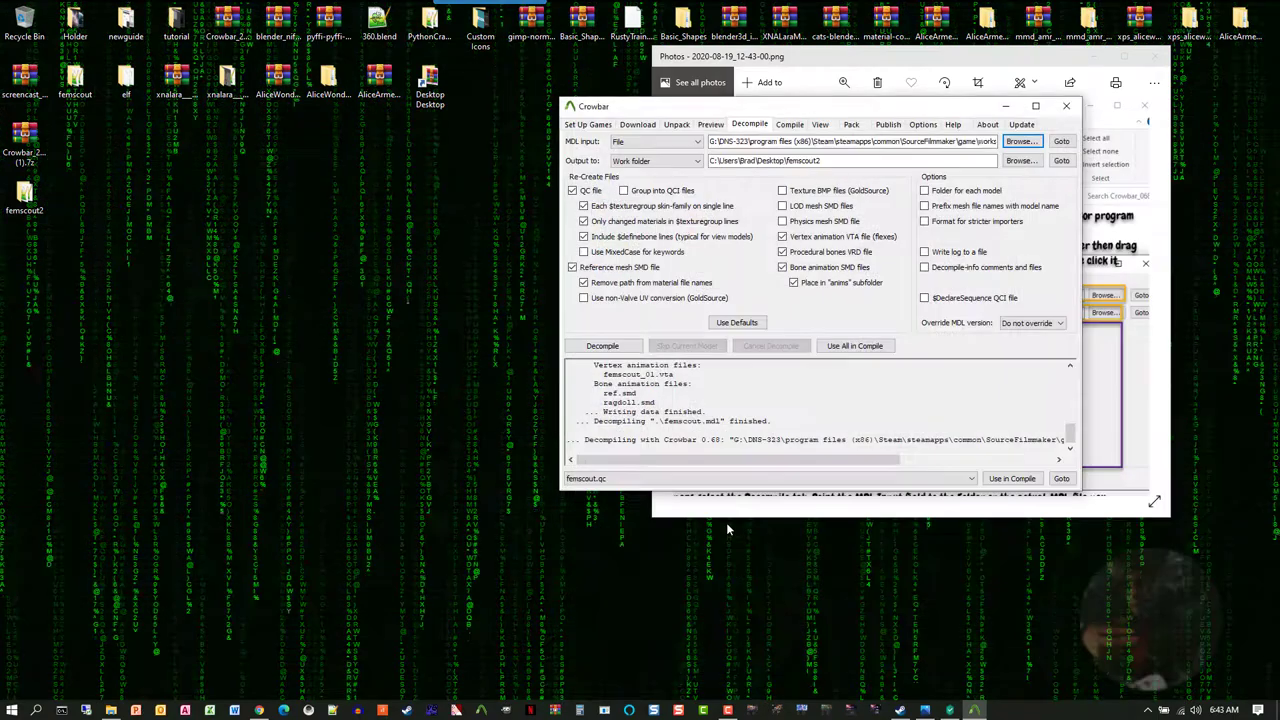
# Step: Set the output work folder to sniper_anims on the desktop and decompile sniper_animations.mdl into it
pyautogui.click(741, 162)
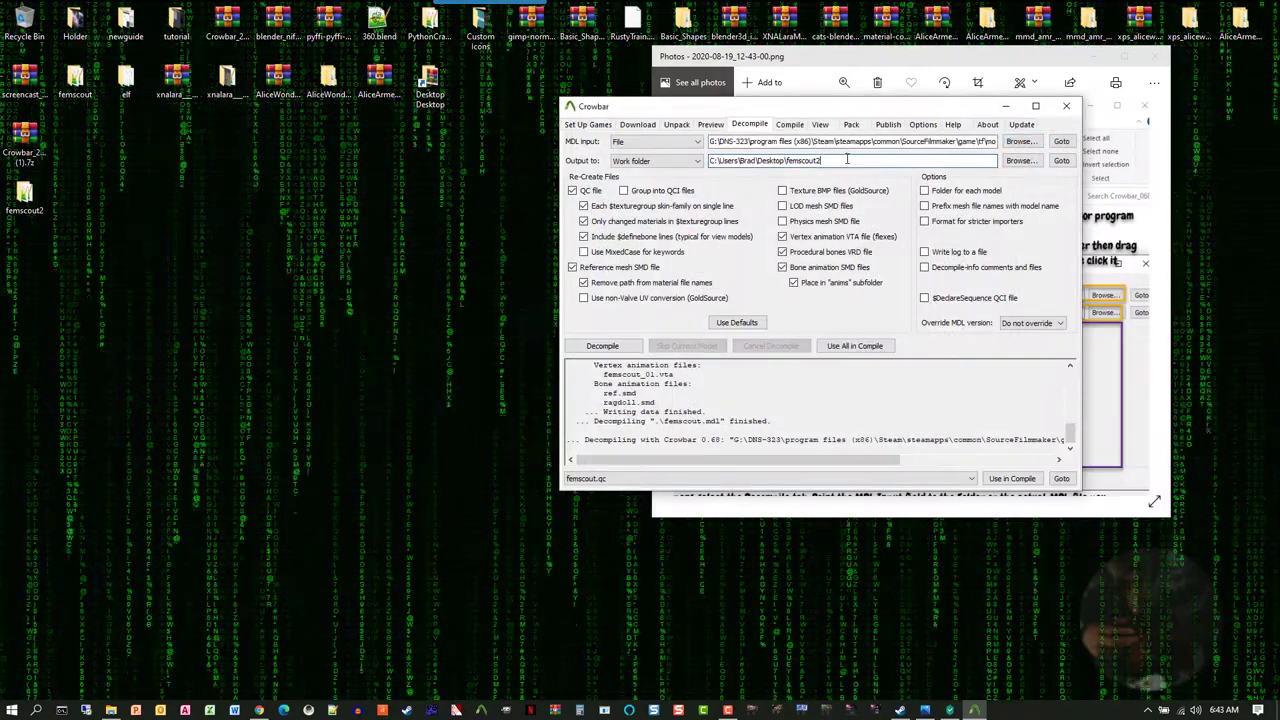
pyautogui.press('BackSpace')
pyautogui.press('BackSpace')
pyautogui.press('BackSpace')
pyautogui.press('BackSpace')
pyautogui.press('BackSpace')
pyautogui.press('BackSpace')
pyautogui.press('BackSpace')
pyautogui.press('BackSpace')
pyautogui.press('BackSpace')
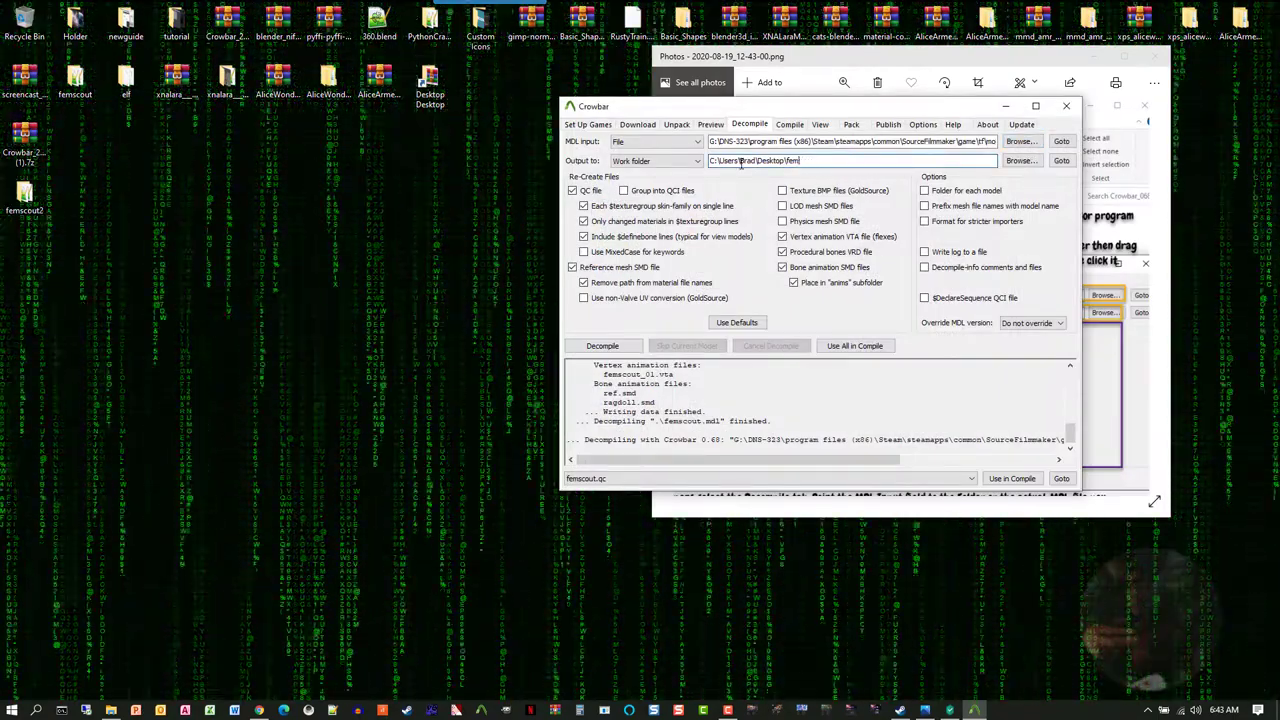
pyautogui.write('s')
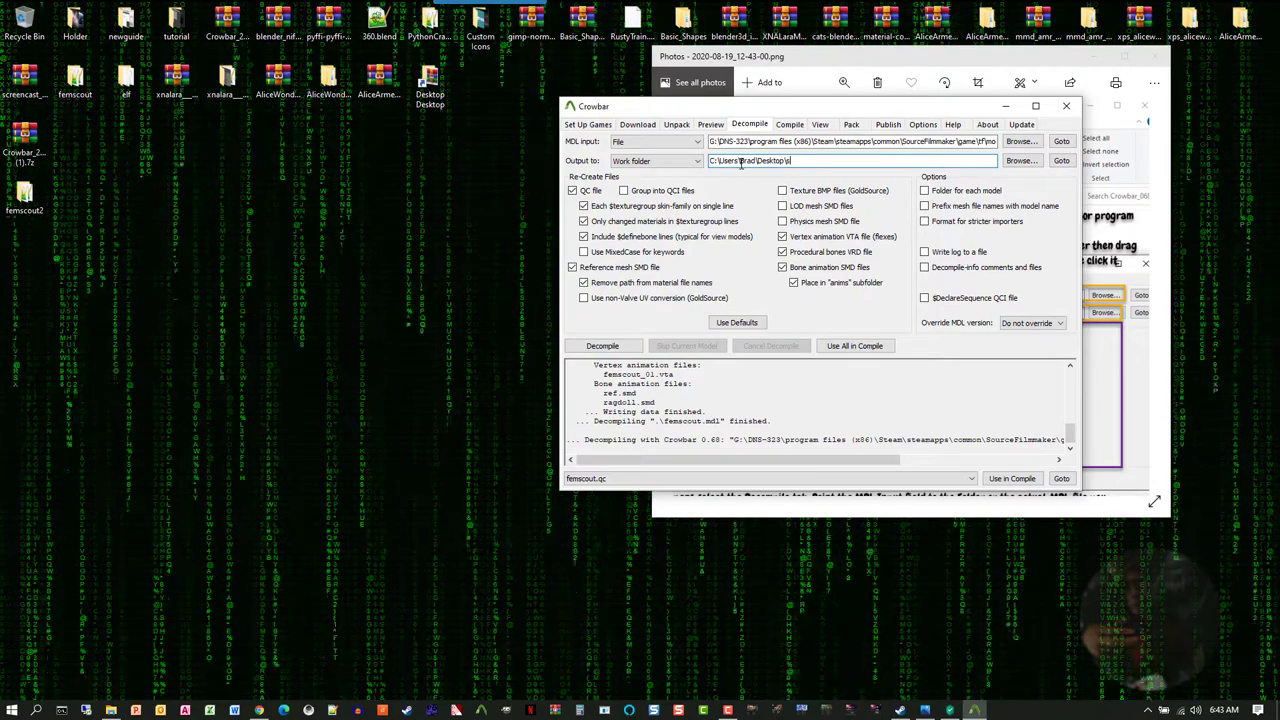
pyautogui.write('niper')
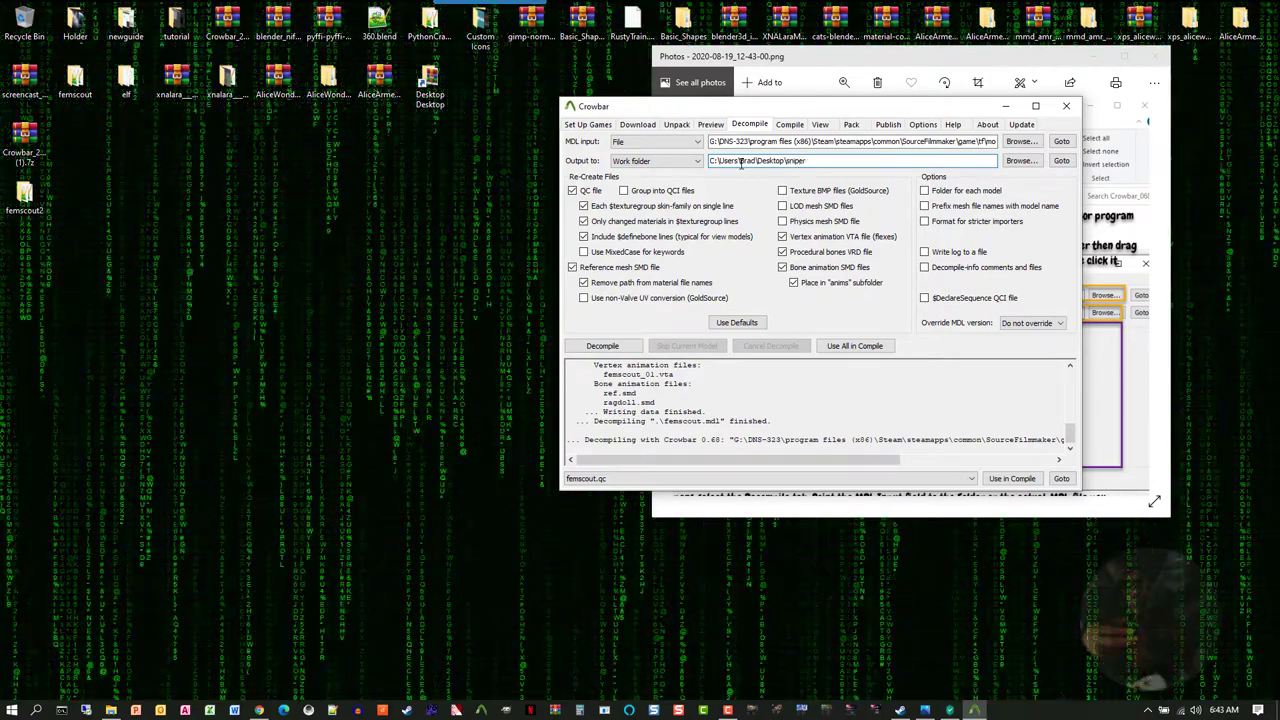
pyautogui.write('_ani')
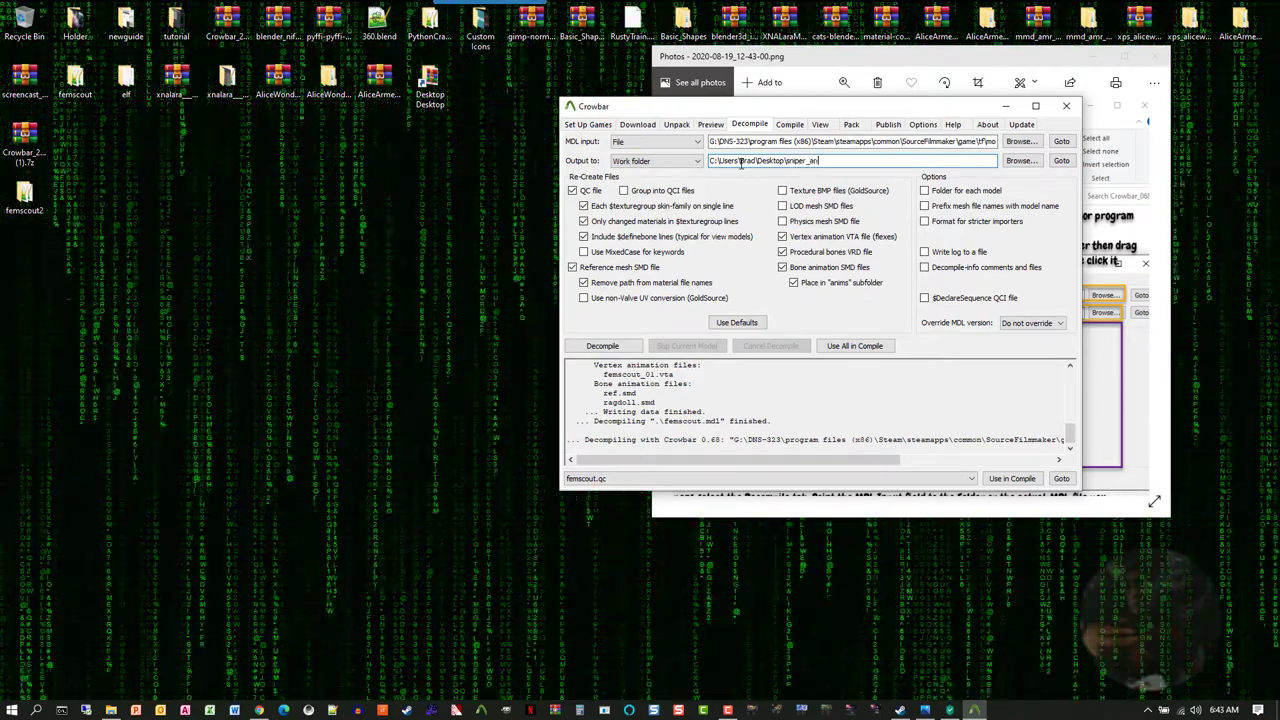
pyautogui.write('ms')
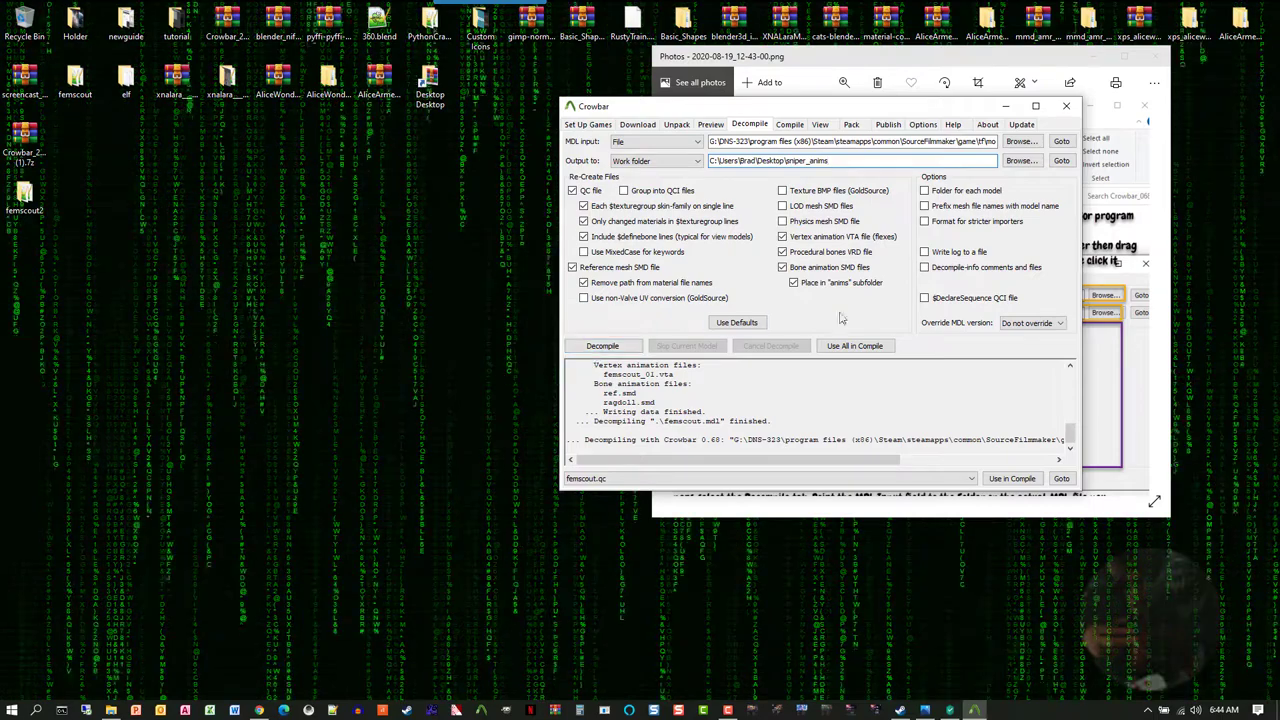
pyautogui.click(593, 347)
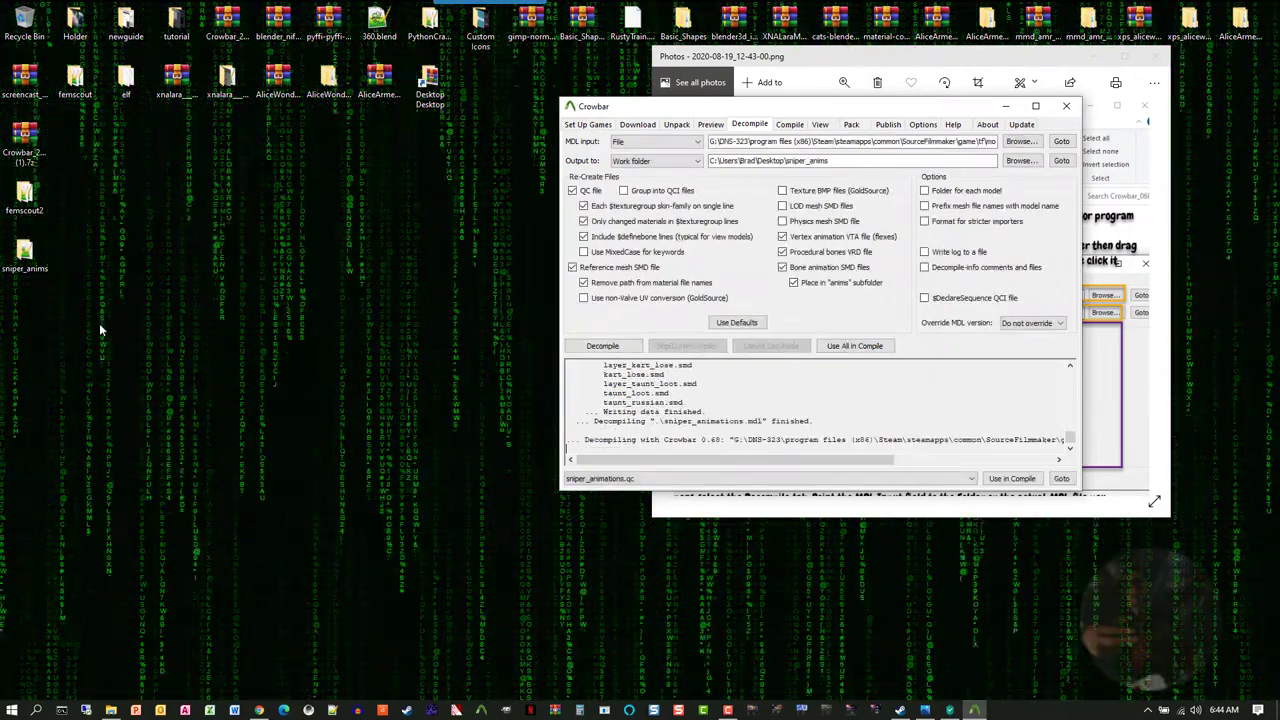
# Step: Examine the decompiled SMD animation files in the sniper_animations_anims subfolder of the desktop's sniper_anims folder
pyautogui.doubleClick(28, 262)
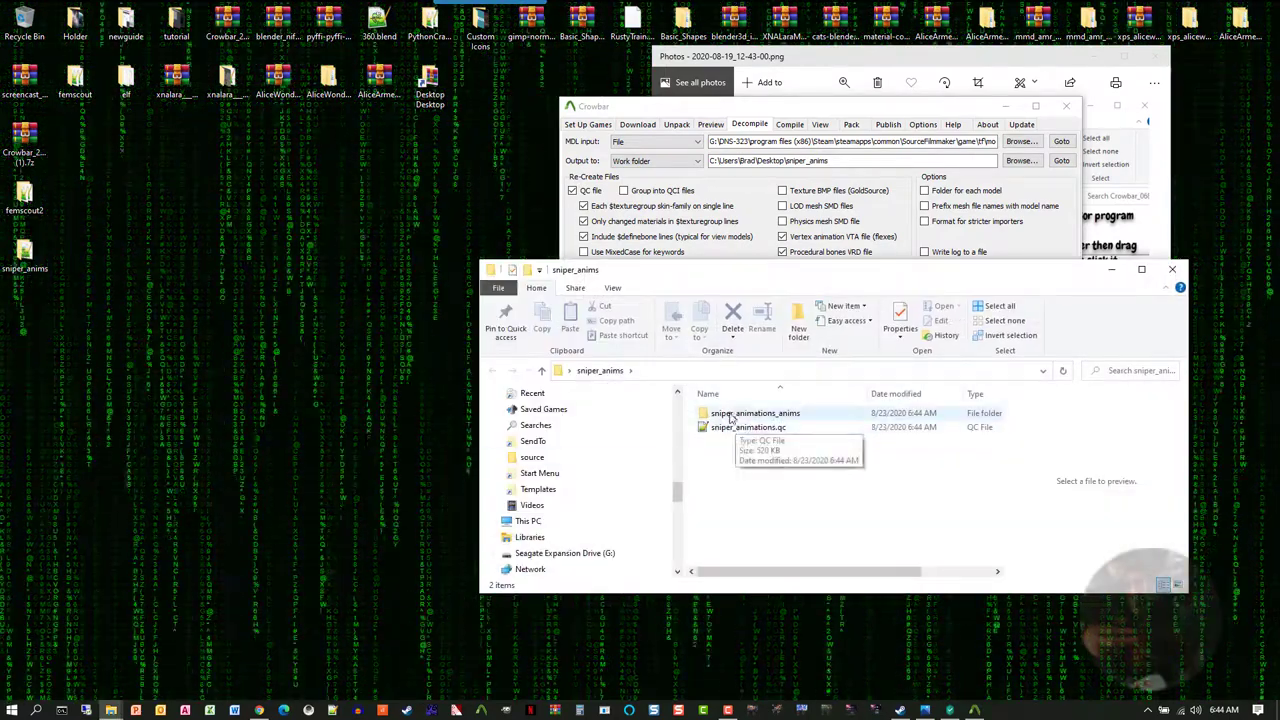
pyautogui.doubleClick(730, 416)
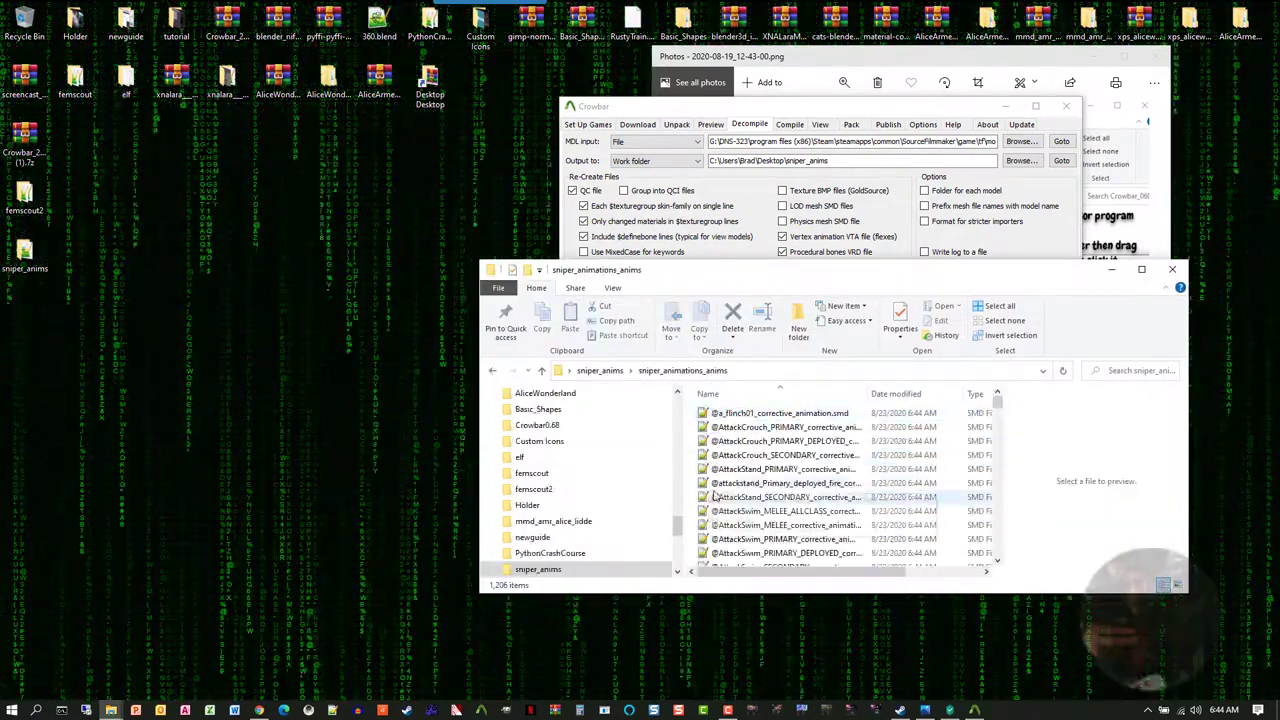
pyautogui.scroll(-3, 727, 482)
pyautogui.scroll(-10, 727, 482)
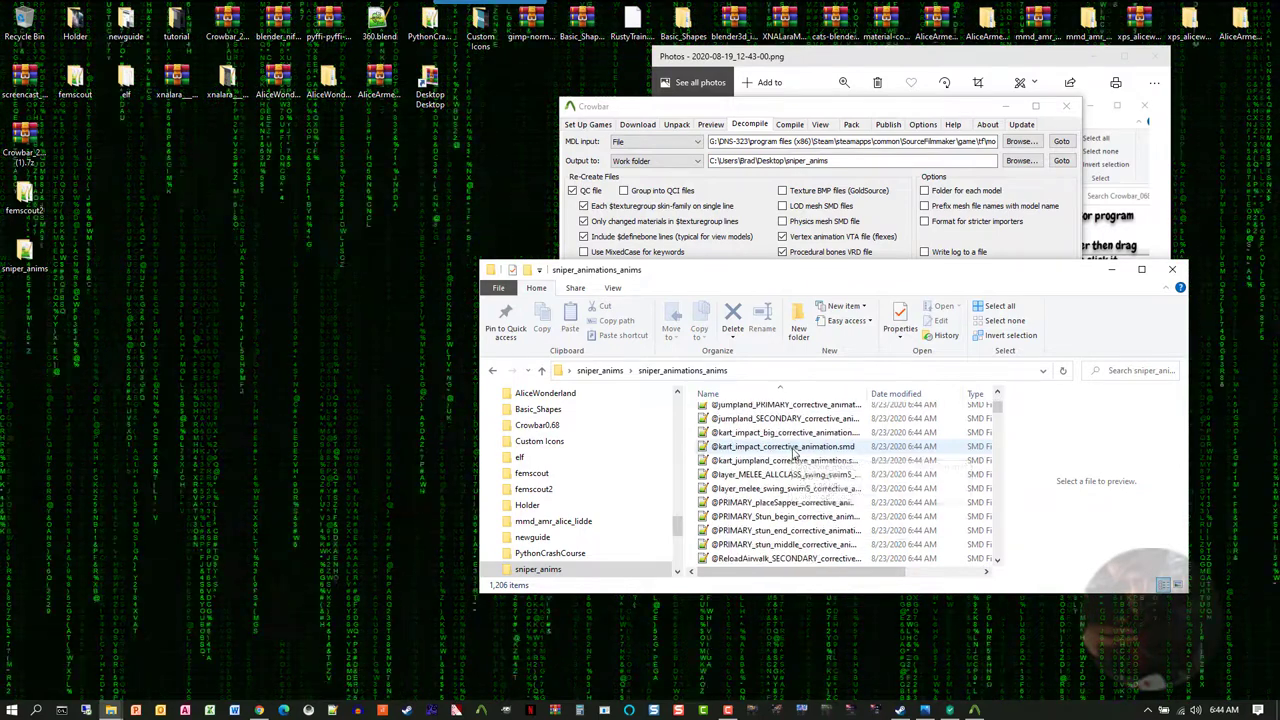
pyautogui.scroll(-3, 797, 453)
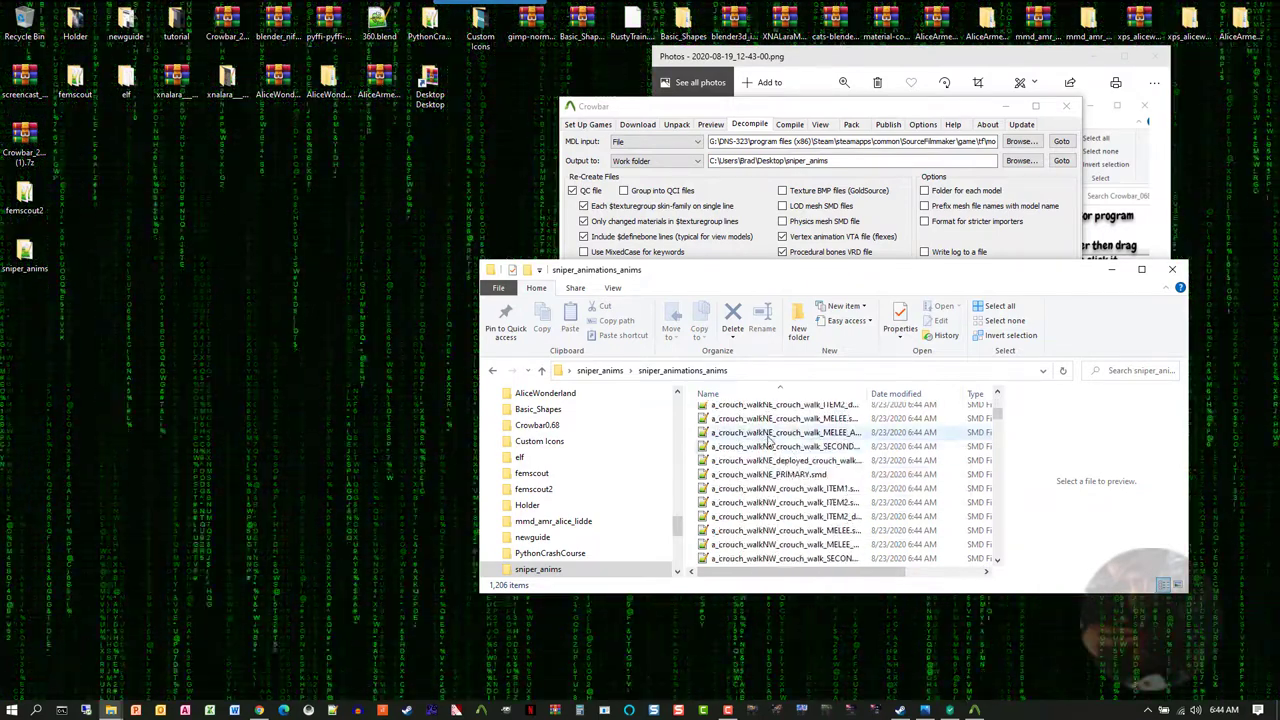
pyautogui.scroll(-15, 790, 470)
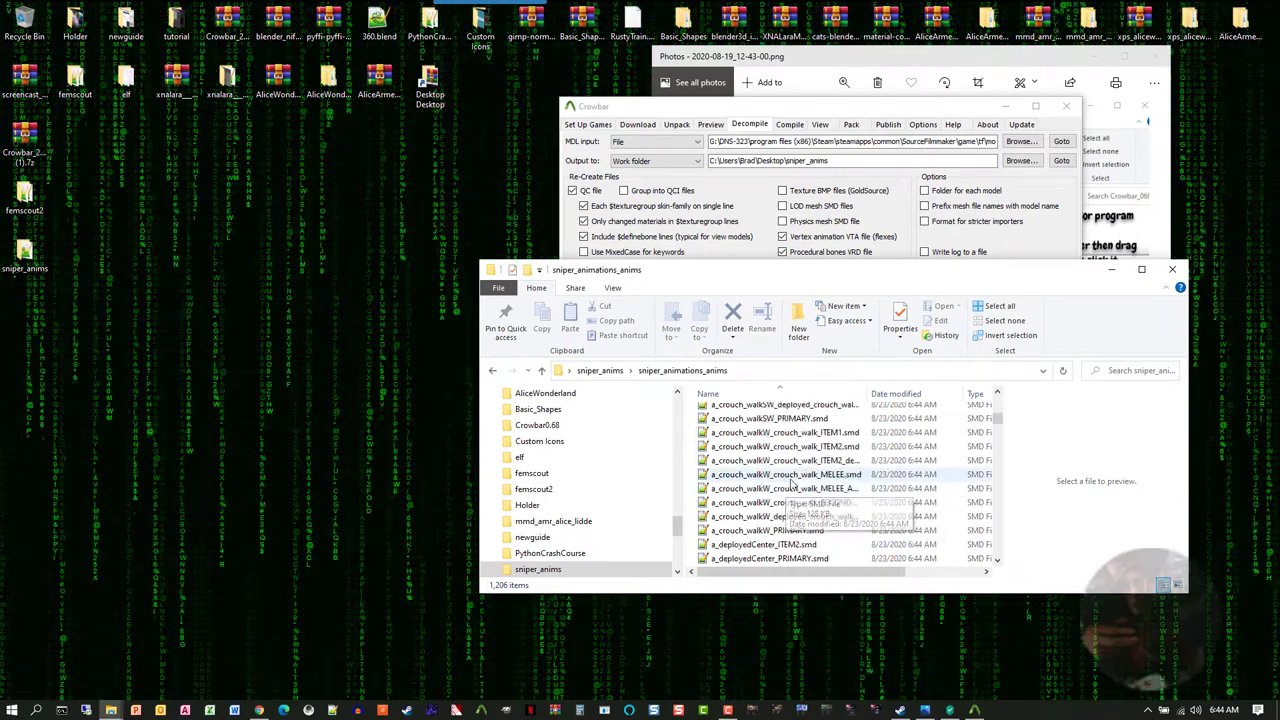
pyautogui.scroll(-5, 800, 480)
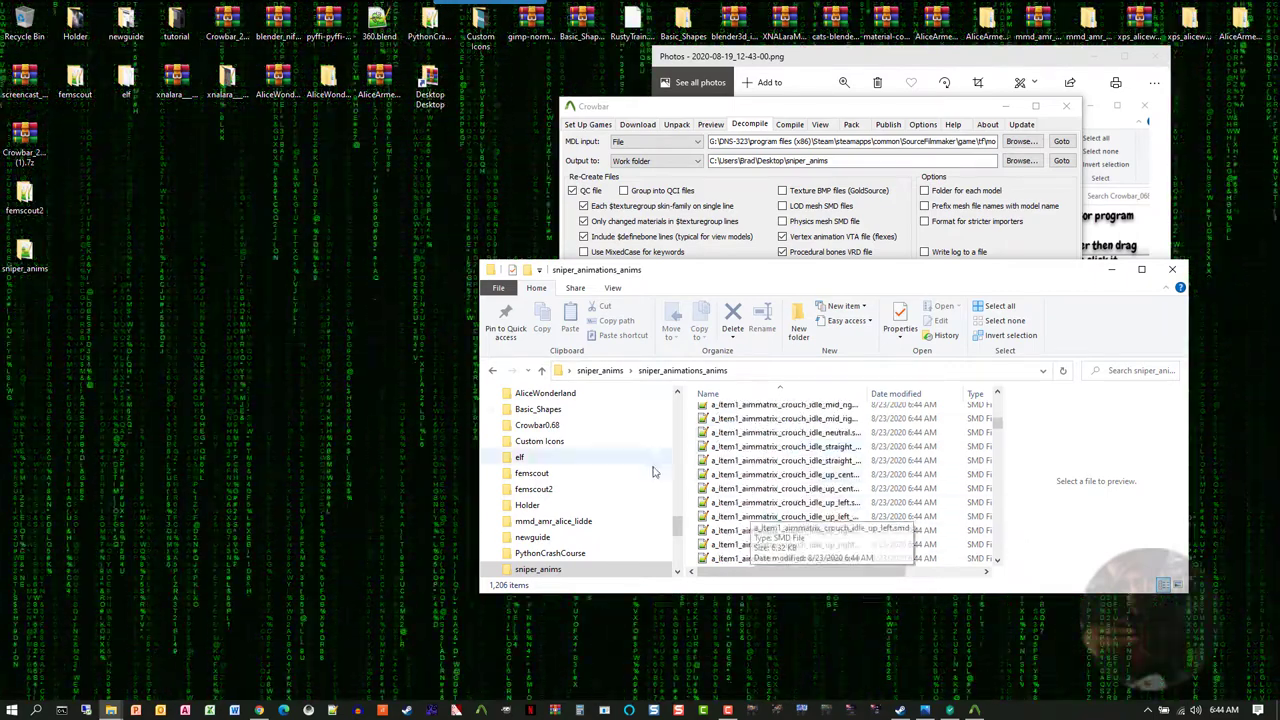
# Step: Clear the desktop by minimizing the sniper_animations_anims folder window and closing Crowbar and the guide image in Photos
pyautogui.click(1108, 272)
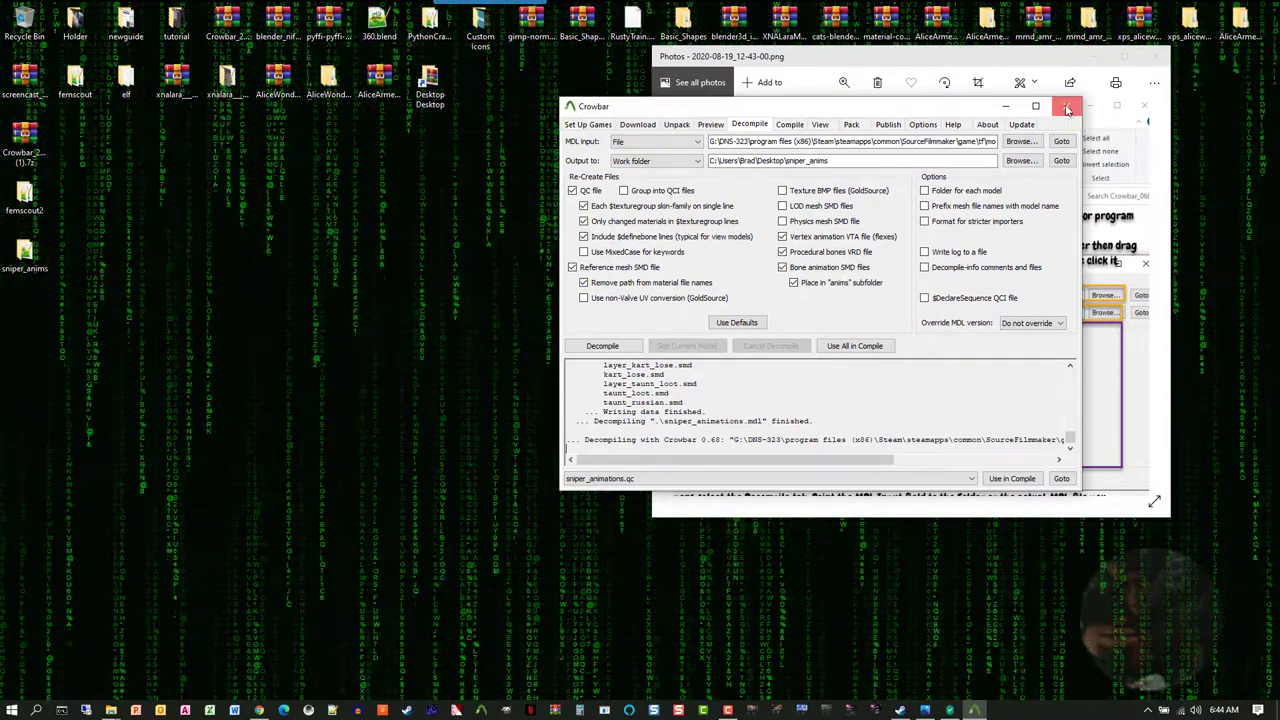
pyautogui.click(1067, 108)
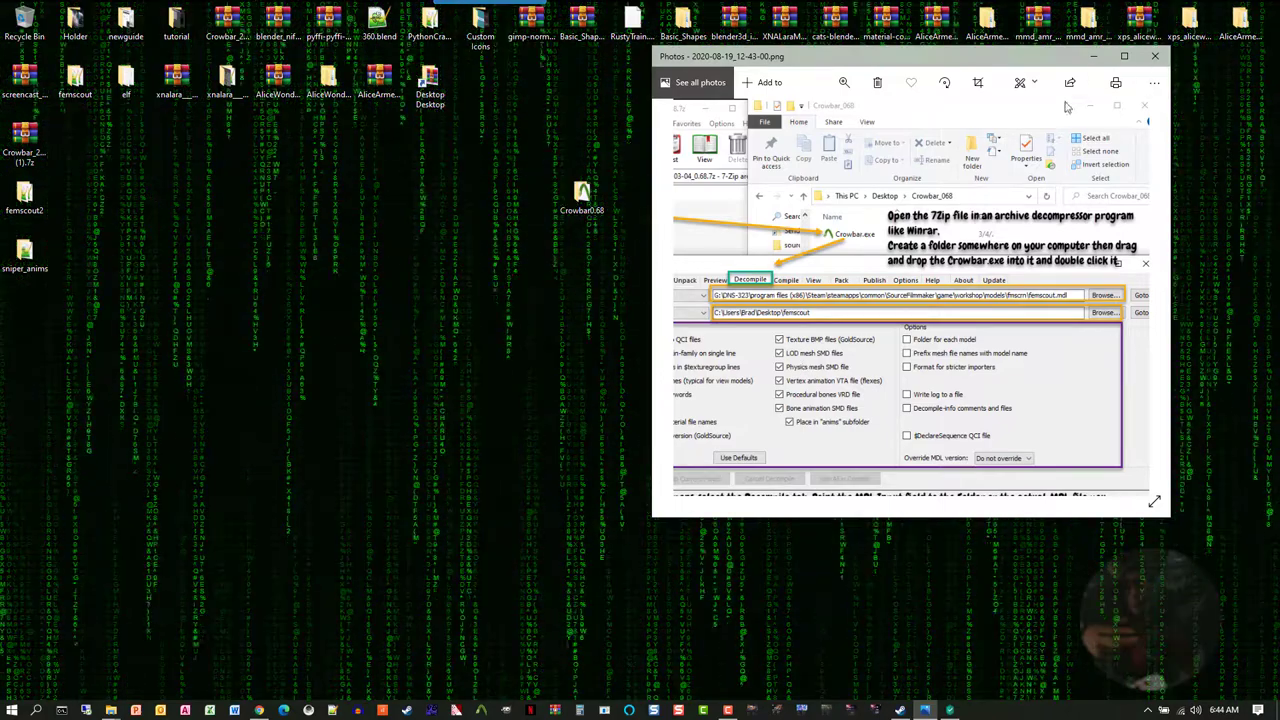
pyautogui.click(1155, 58)
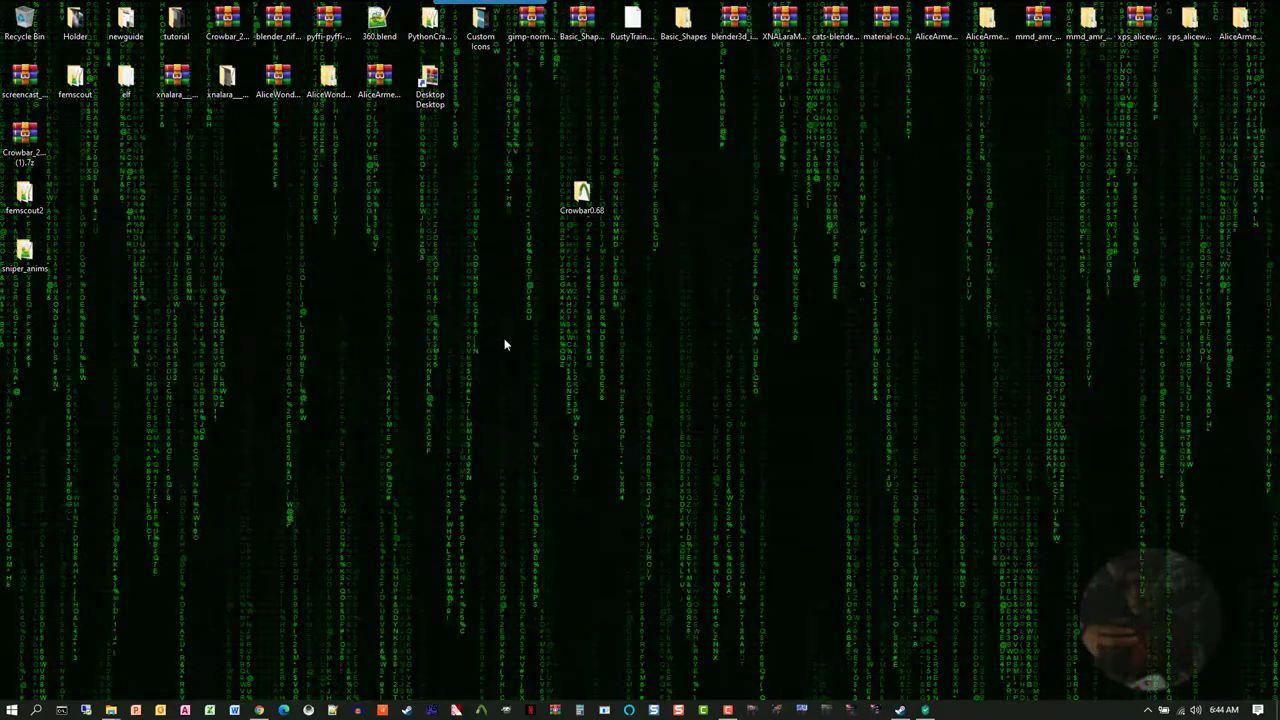